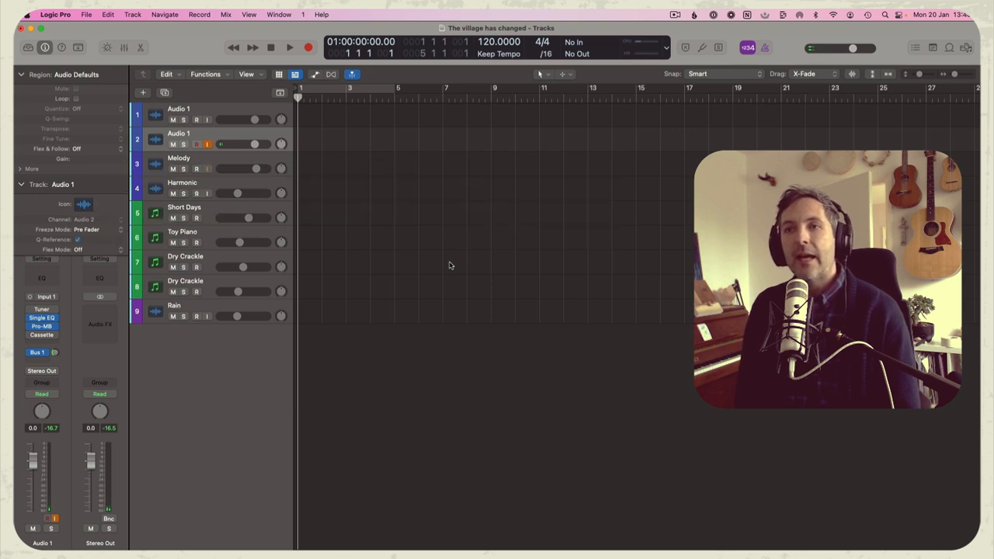
Step: Look through the four audio tracks, from the two Audio 1 tracks to Melody and Harmonic
{"action": "left_click", "coordinate": [188, 108]}
{"action": "left_click", "coordinate": [188, 137]}
{"action": "left_click", "coordinate": [180, 165]}
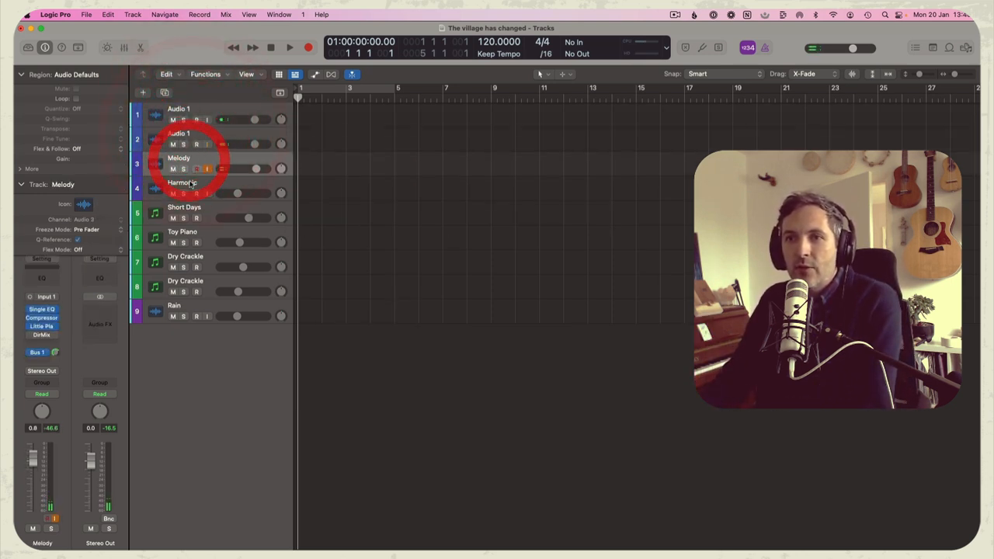
{"action": "left_click", "coordinate": [196, 189]}
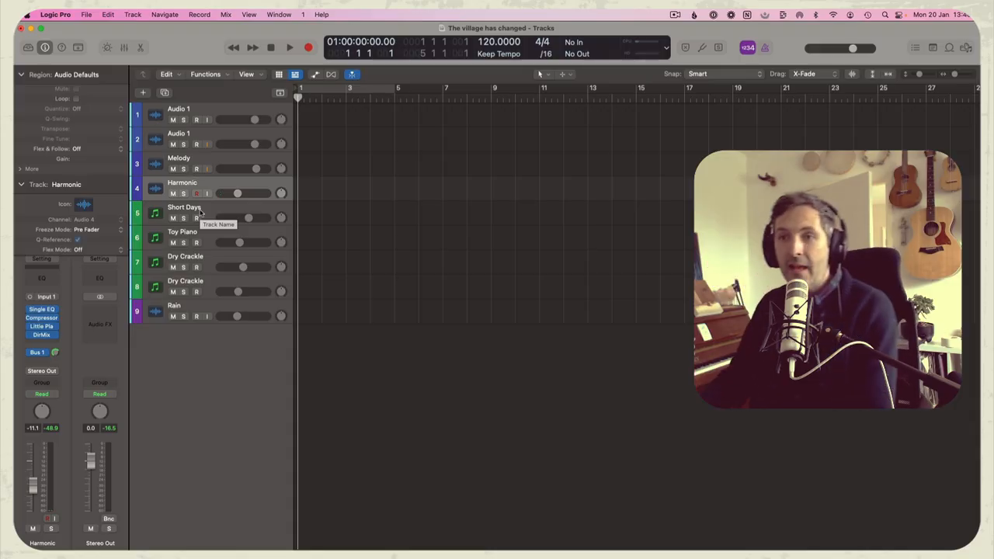
Step: Inspect the SKY Keys instrument on the Short Days track and look through the Toy Piano and Dry Crackle tracks
{"action": "left_click", "coordinate": [200, 214]}
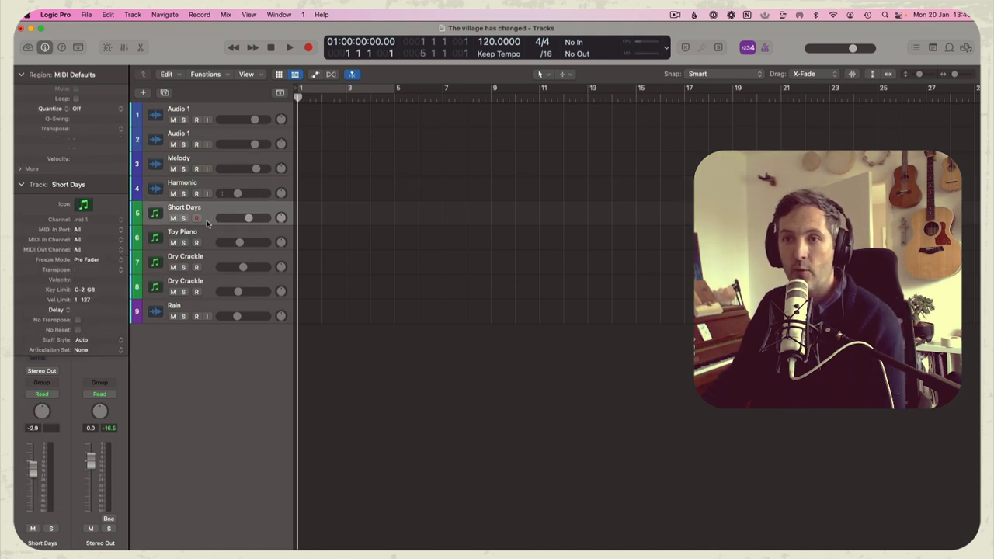
{"action": "left_click", "coordinate": [21, 184]}
{"action": "left_click", "coordinate": [44, 332]}
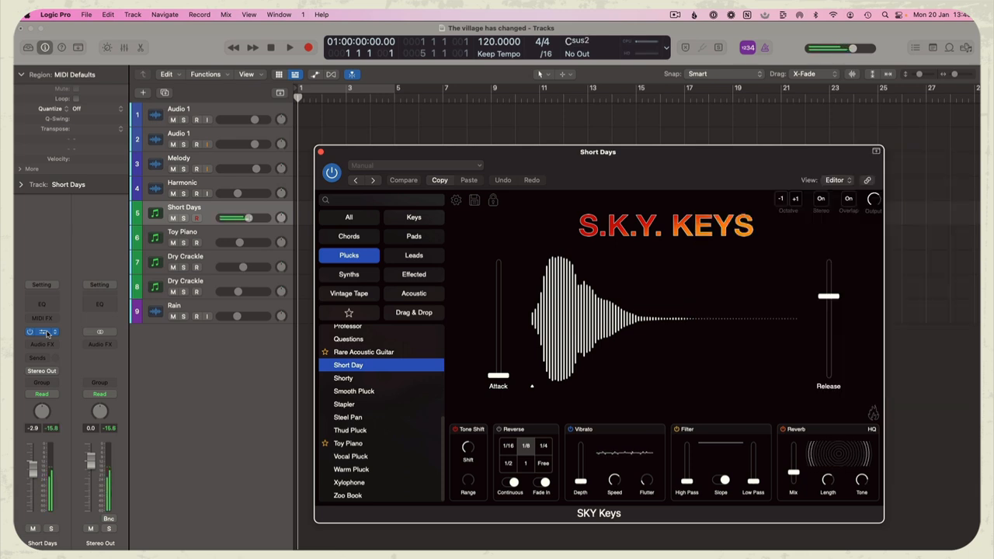
{"action": "left_click", "coordinate": [196, 233]}
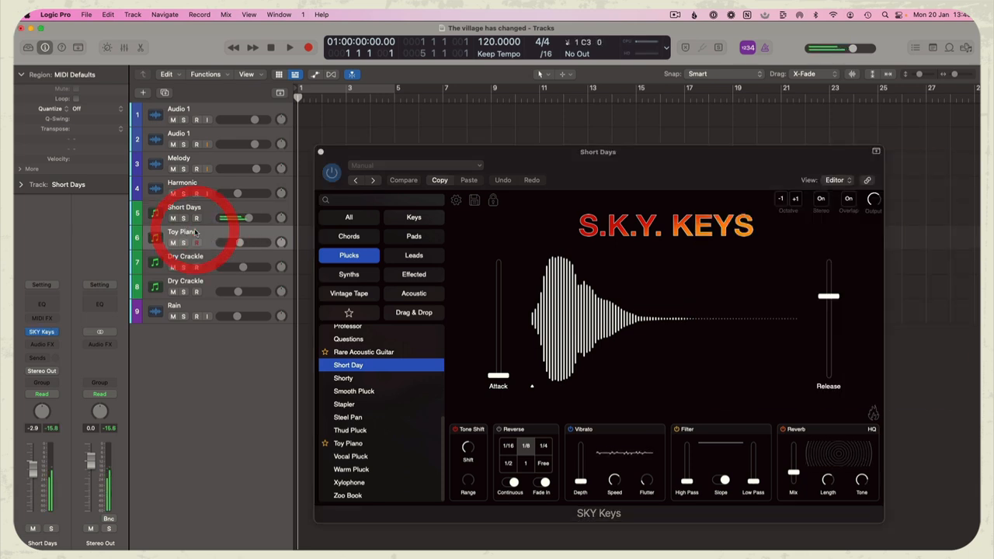
{"action": "left_click", "coordinate": [320, 153]}
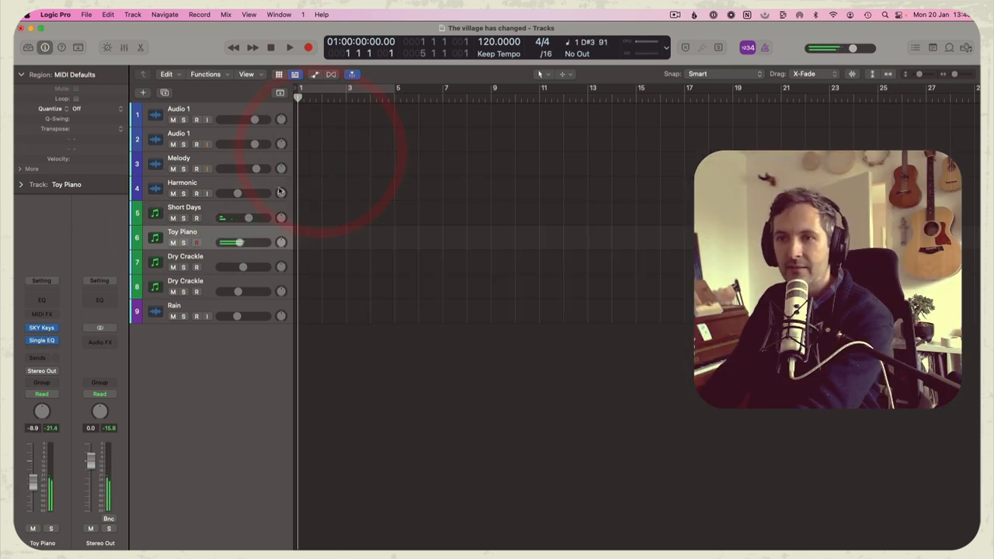
{"action": "left_click", "coordinate": [182, 265]}
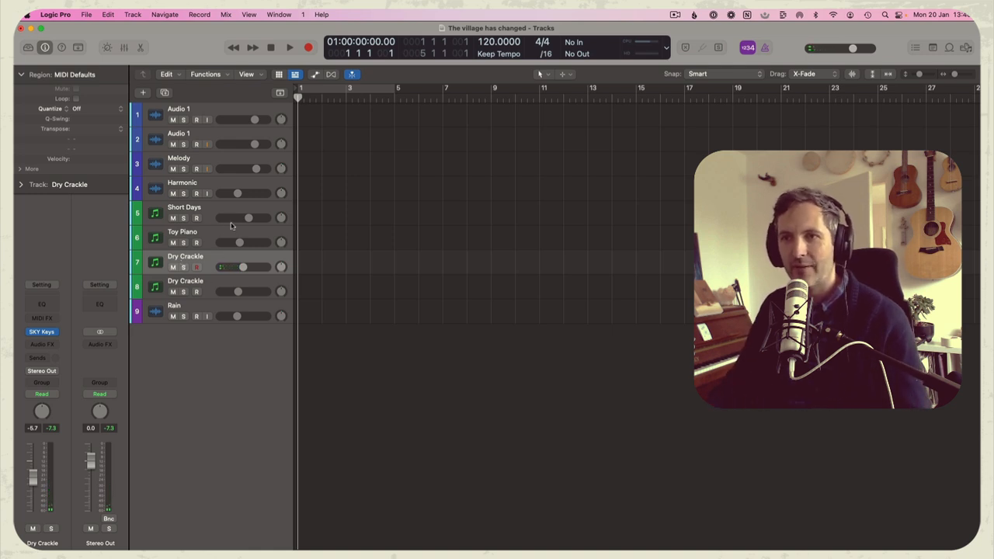
{"action": "left_click", "coordinate": [190, 111]}
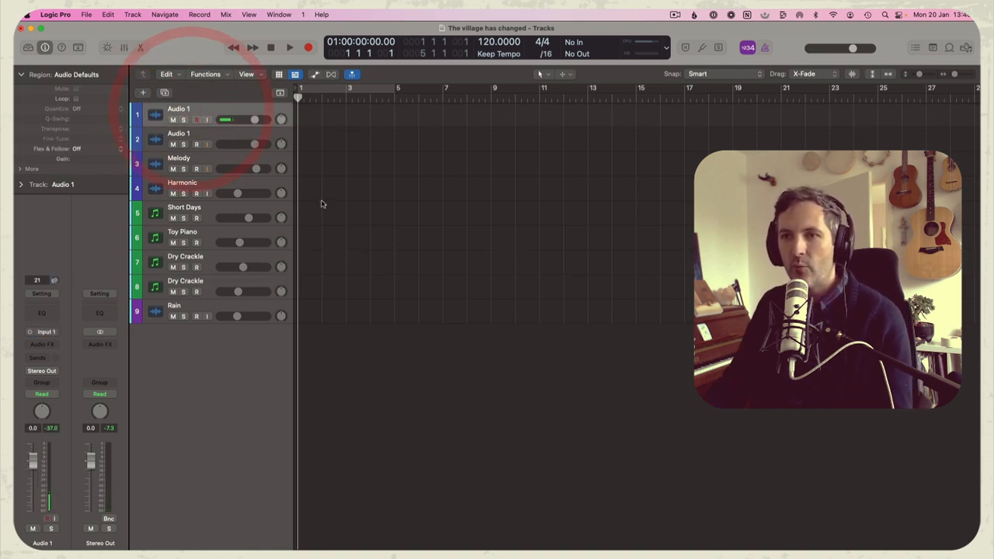
Step: Start an audio import for the Rain track and browse to SAMPLES, Daemon Lo Fi Drum Kit, Noise and stuff
{"action": "left_click", "coordinate": [187, 311]}
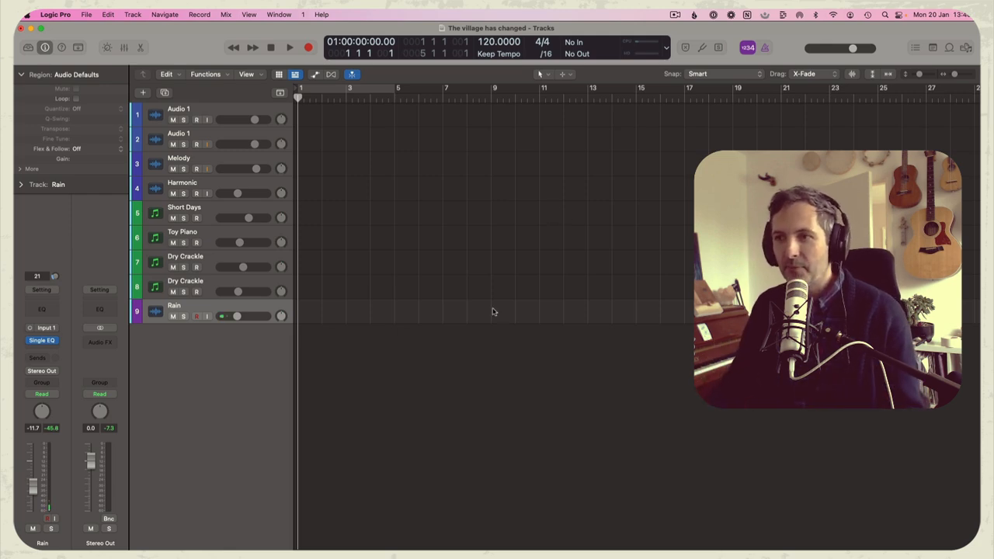
{"action": "key", "text": "shift+super+i"}
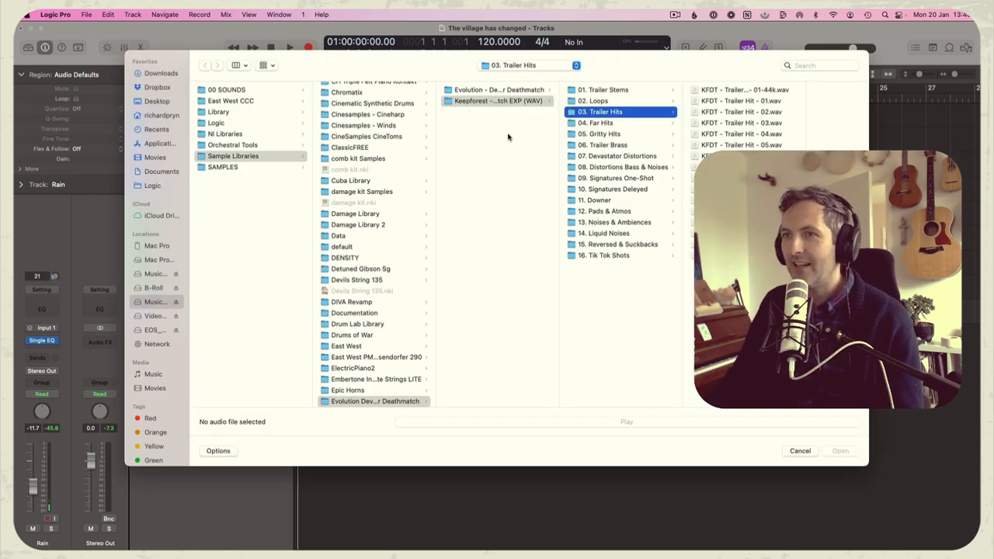
{"action": "left_click", "coordinate": [232, 159]}
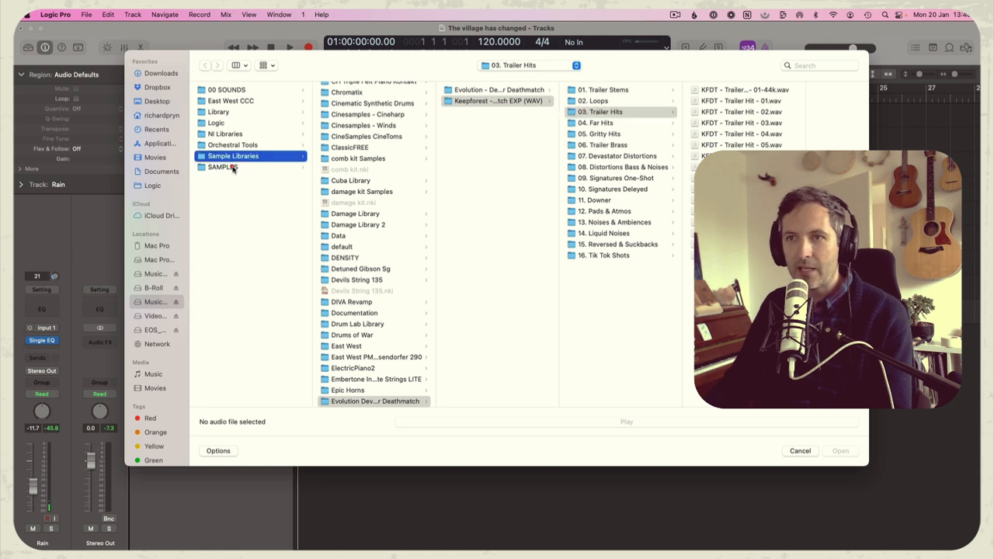
{"action": "left_click", "coordinate": [232, 167]}
{"action": "left_click", "coordinate": [236, 157]}
{"action": "left_click", "coordinate": [241, 167]}
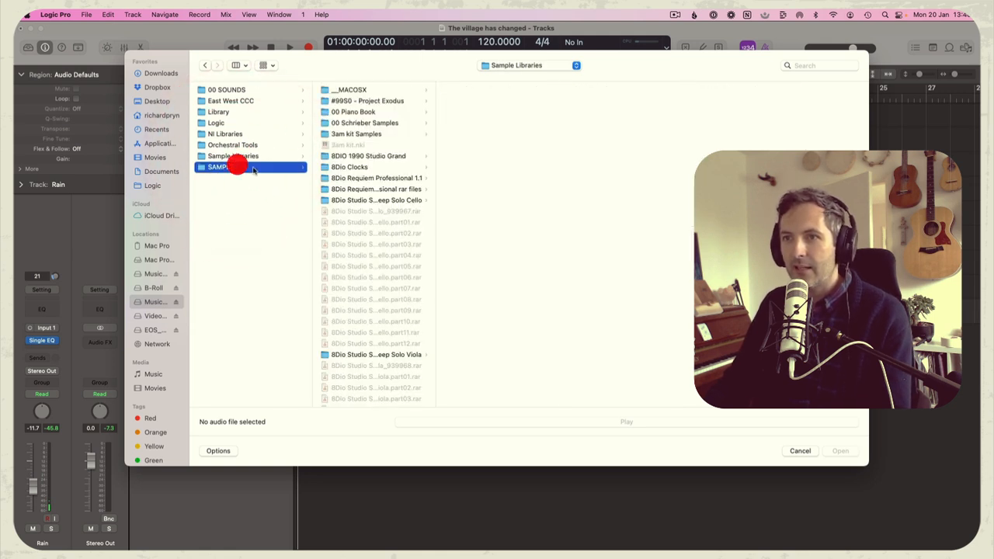
{"action": "scroll", "coordinate": [381, 292], "scroll_direction": "down", "scroll_amount": 5}
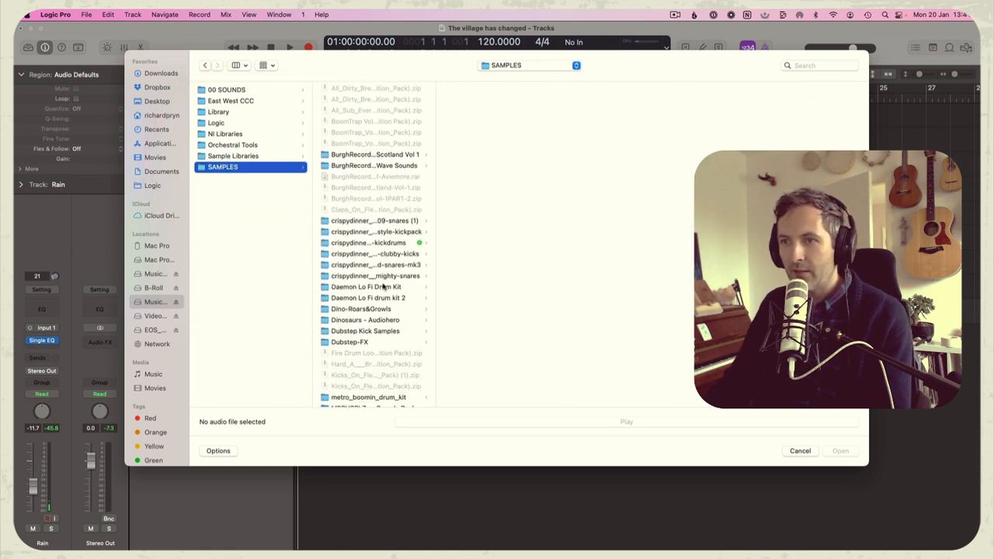
{"action": "scroll", "coordinate": [383, 289], "scroll_direction": "down", "scroll_amount": 4}
{"action": "left_click", "coordinate": [388, 211]}
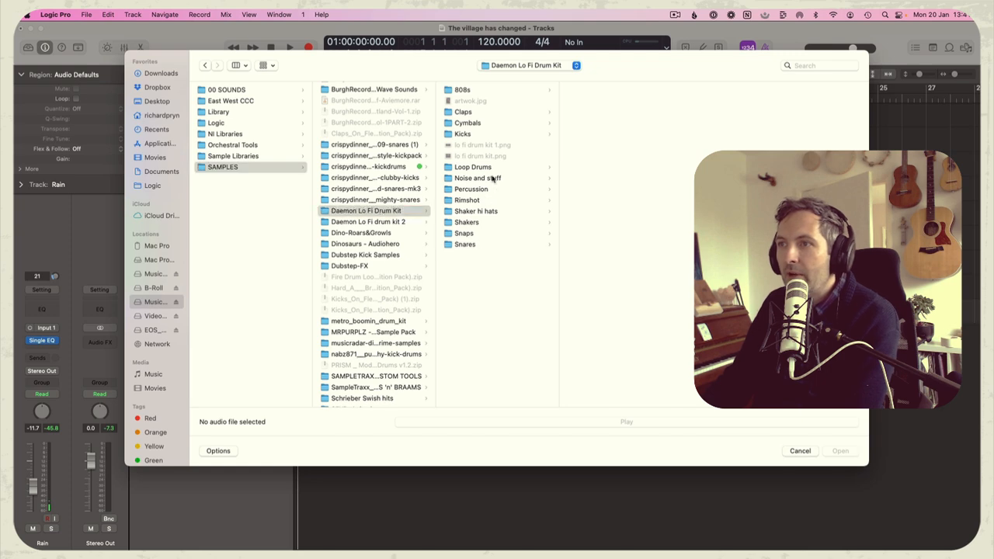
{"action": "left_click", "coordinate": [519, 179]}
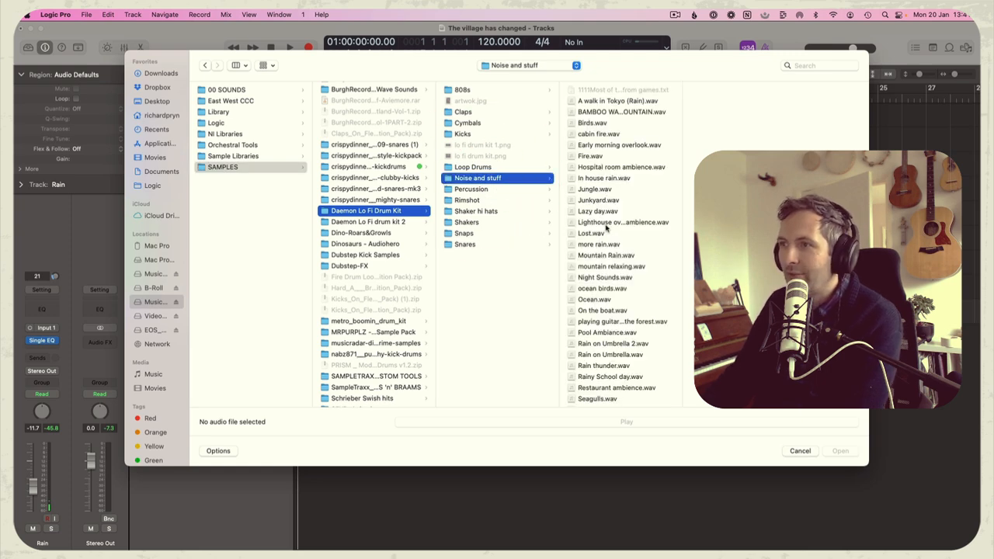
Step: Preview Mountain Rain.wav and import it onto the Rain track at bar 1
{"action": "left_click", "coordinate": [609, 256]}
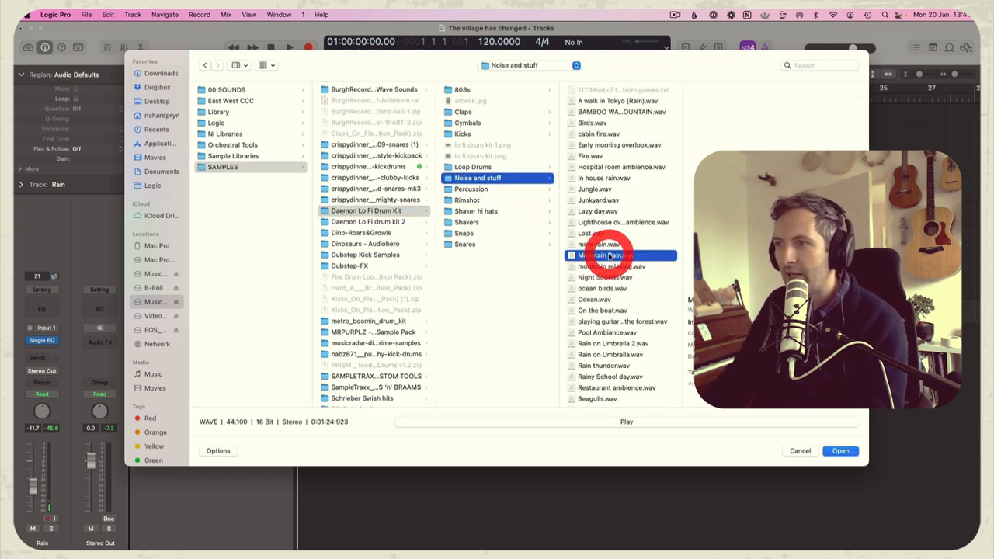
{"action": "key", "text": "space"}
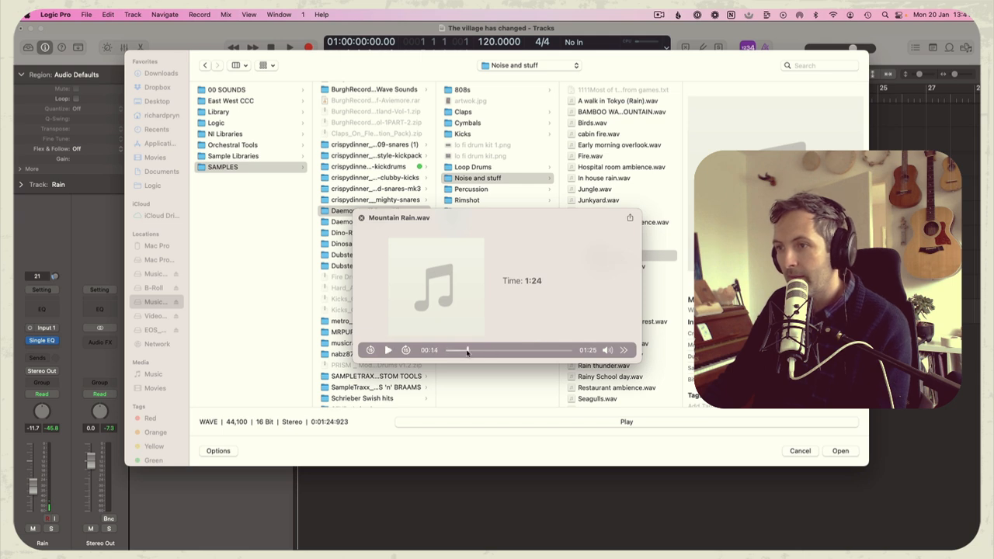
{"action": "left_click_drag", "start_coordinate": [467, 351], "coordinate": [559, 350]}
{"action": "key", "text": "space"}
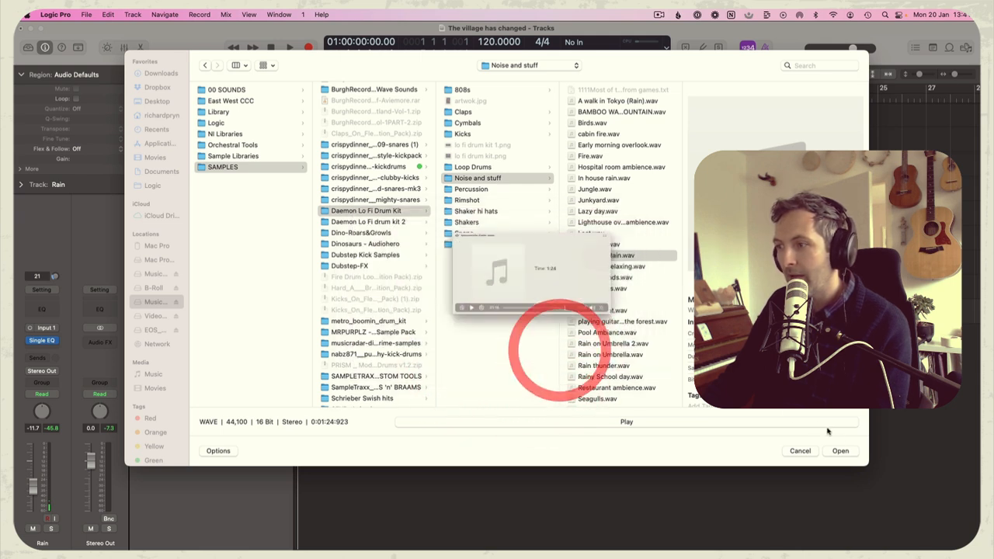
{"action": "left_click", "coordinate": [840, 450]}
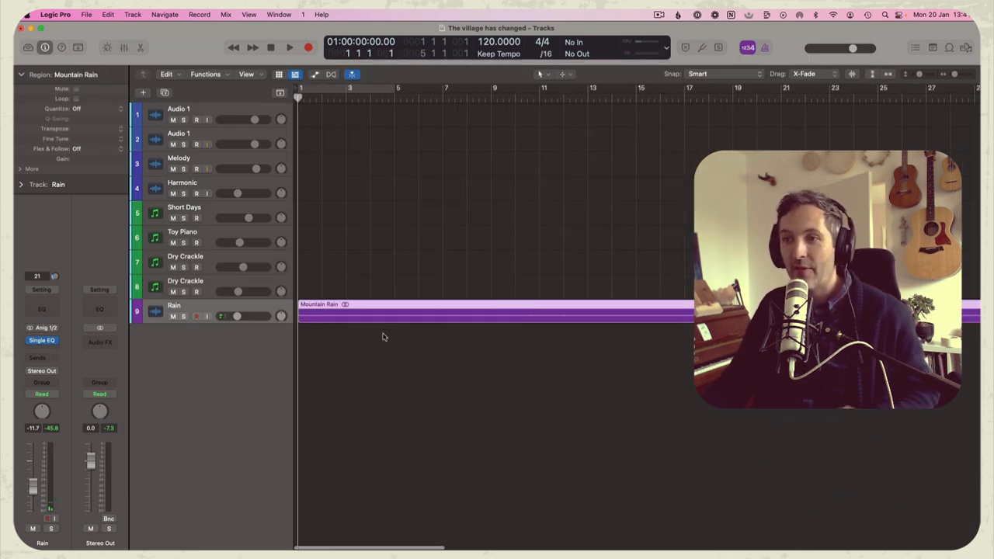
Step: Play the Mountain Rain region and reset the Rain track's volume to 0.0 dB
{"action": "left_click", "coordinate": [335, 314]}
{"action": "key", "text": "space"}
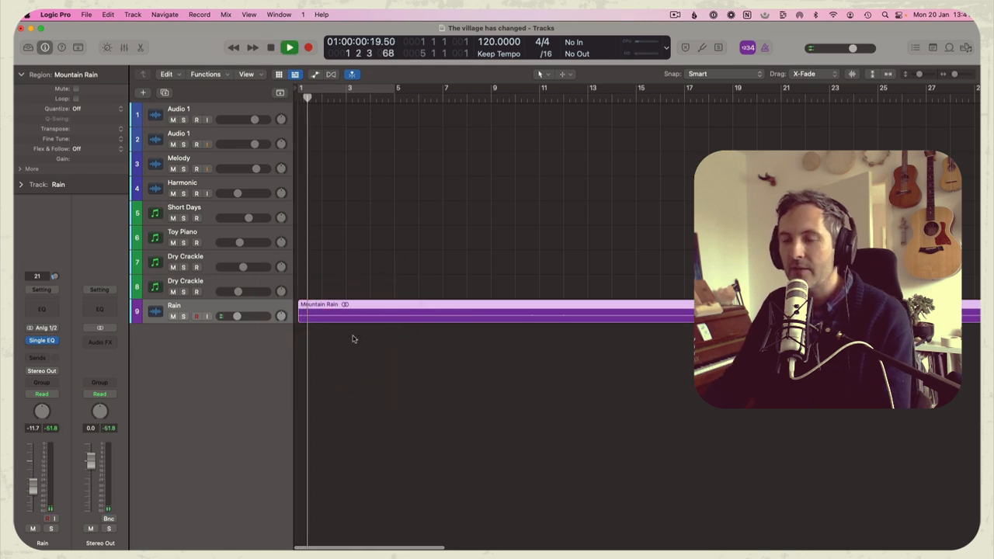
{"action": "left_click", "coordinate": [237, 317], "text": "alt"}
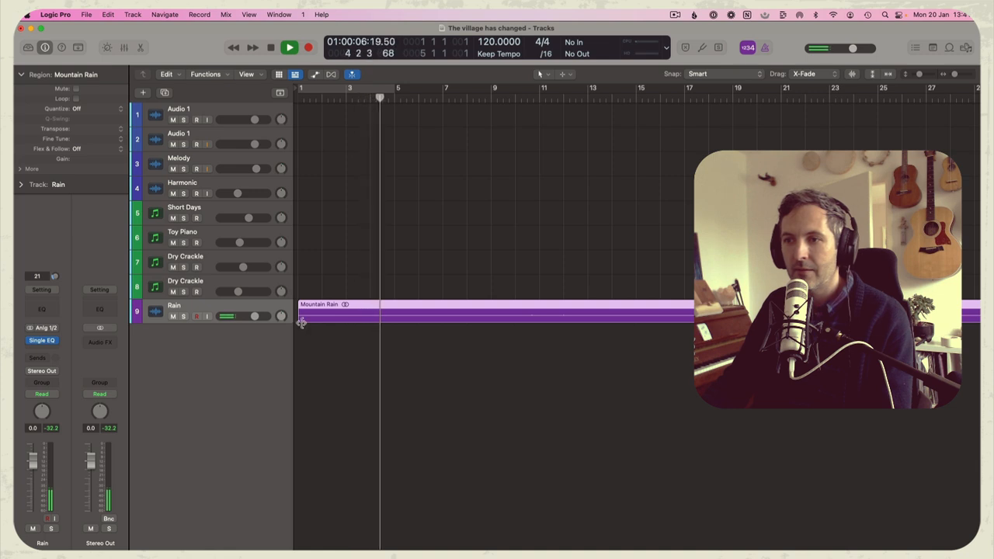
{"action": "mouse_move", "coordinate": [301, 323]}
{"action": "left_mouse_down"}
{"action": "mouse_move", "coordinate": [382, 324]}
{"action": "mouse_move", "coordinate": [311, 323]}
{"action": "left_mouse_up"}
{"action": "key", "text": "space"}
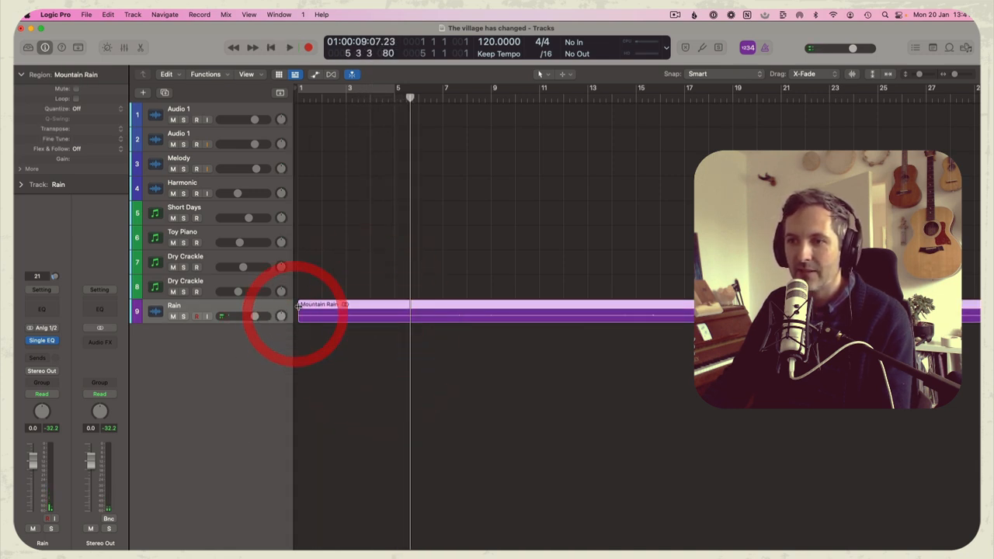
{"action": "left_click", "coordinate": [563, 335]}
Step: Return the playhead to the start, then move input monitoring from the first to the second Audio 1 track and toggle its record enable
{"action": "left_click_drag", "start_coordinate": [954, 75], "coordinate": [951, 75]}
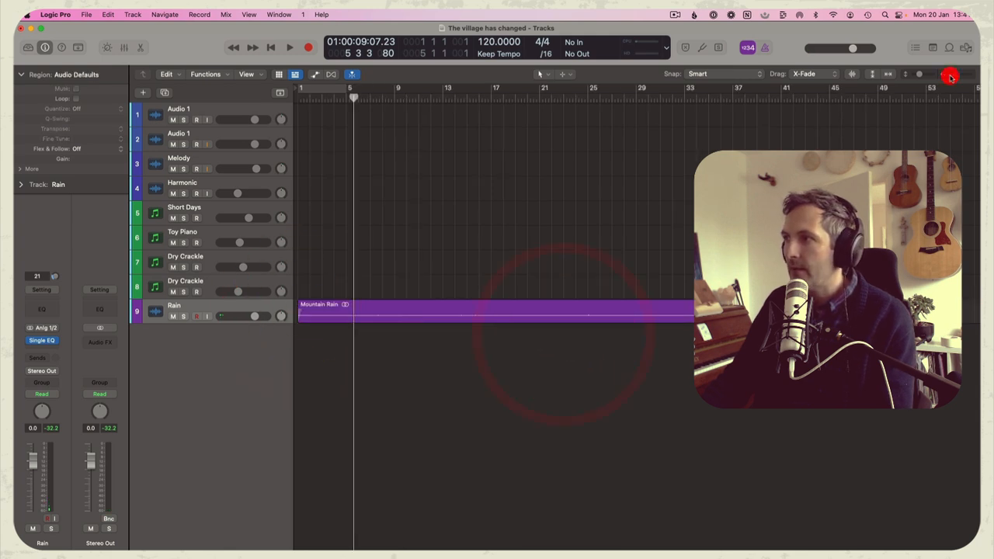
{"action": "left_click", "coordinate": [428, 215]}
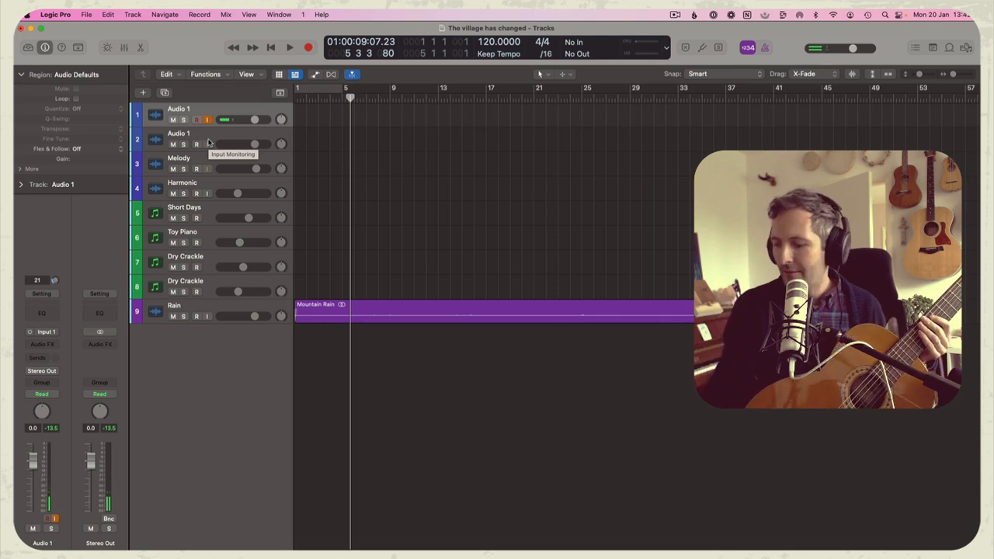
{"action": "key", "text": "Return"}
{"action": "left_click", "coordinate": [207, 119]}
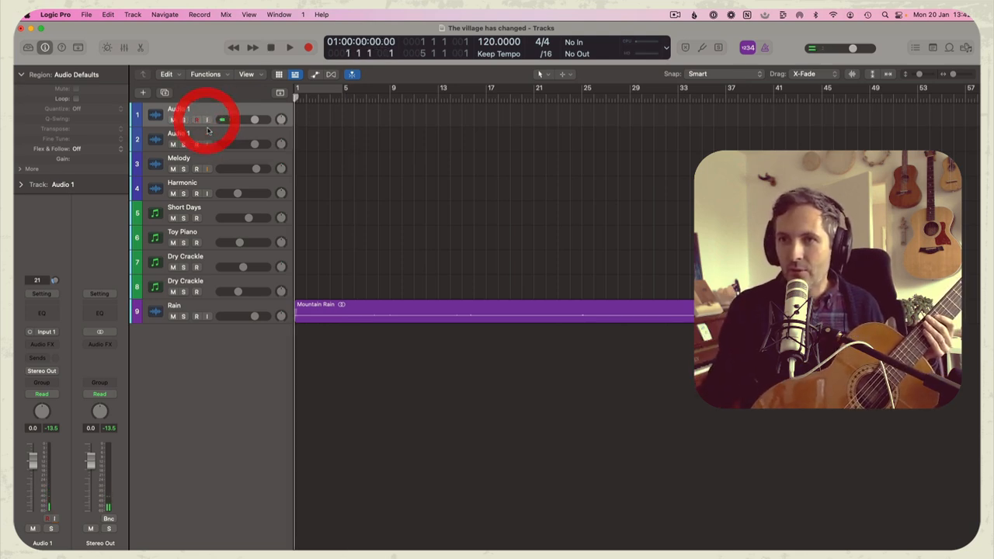
{"action": "left_click", "coordinate": [208, 144]}
{"action": "left_click", "coordinate": [197, 144]}
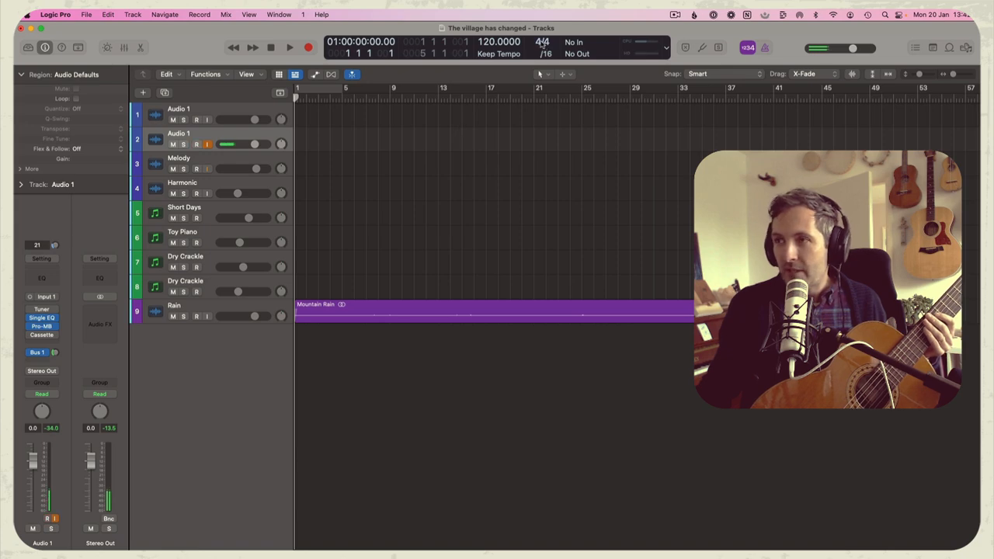
Step: Set the time signature to 3/4, turn on the metronome and check the click with a short playback
{"action": "left_click", "coordinate": [764, 49]}
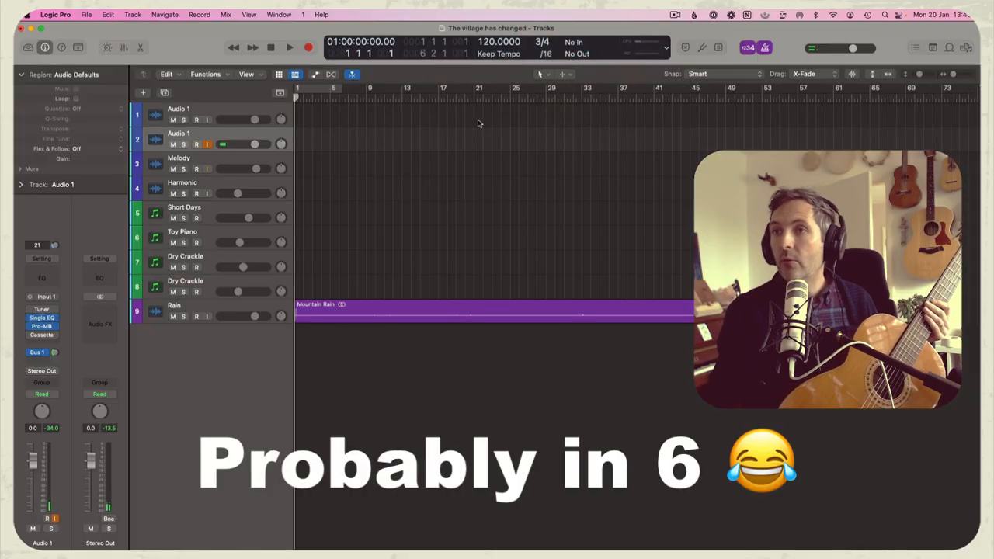
{"action": "key", "text": "space"}
{"action": "key", "text": "space"}
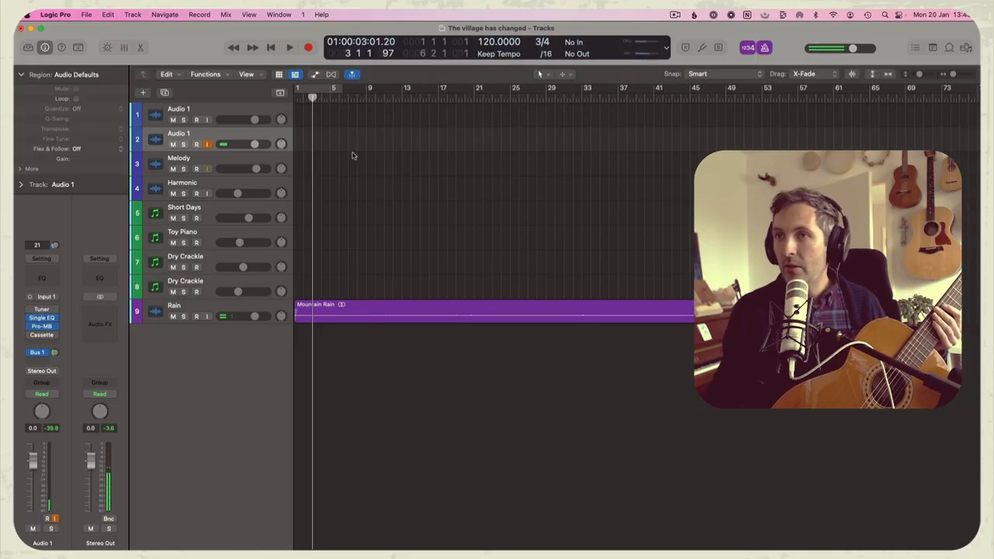
{"action": "scroll", "coordinate": [321, 114], "scroll_direction": "left", "scroll_amount": 1}
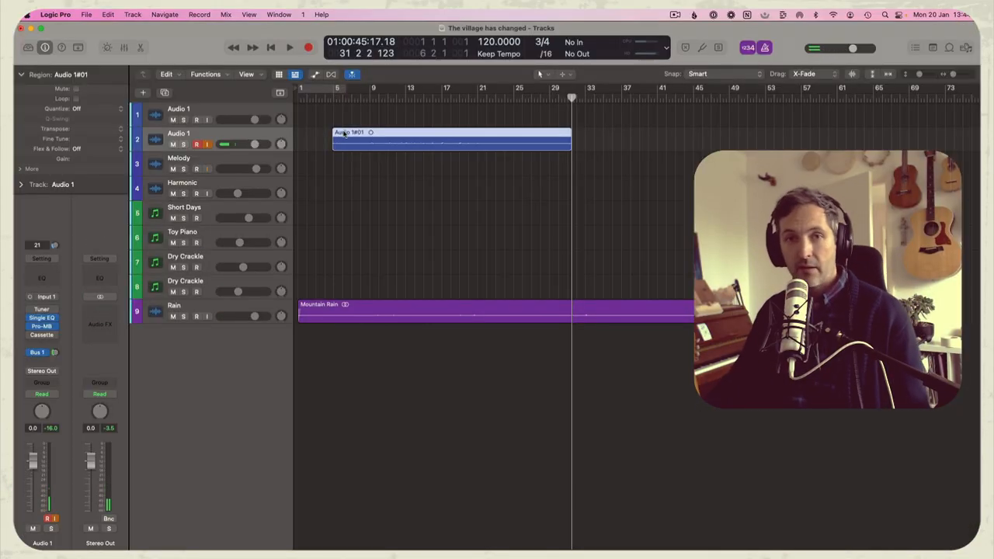
Step: Extend the start of the recorded guitar region on the second Audio 1 track slightly earlier and normalize its audio file
{"action": "left_click_drag", "start_coordinate": [335, 147], "coordinate": [330, 147]}
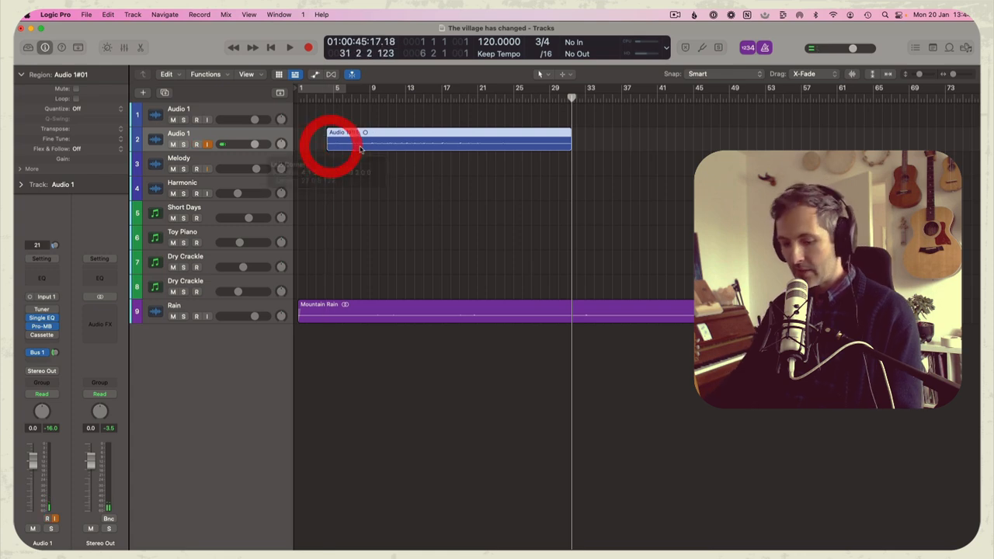
{"action": "key", "text": "e"}
{"action": "left_click", "coordinate": [233, 335]}
{"action": "left_click", "coordinate": [242, 349]}
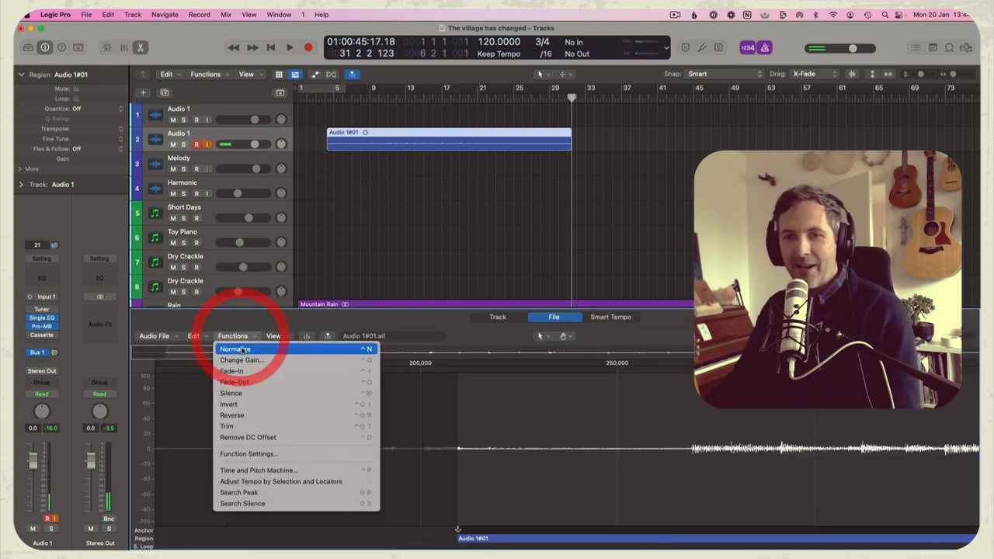
Step: Play the normalized guitar recording from bar 5 and close the editor pane
{"action": "double_click", "coordinate": [335, 97]}
{"action": "key", "text": "p"}
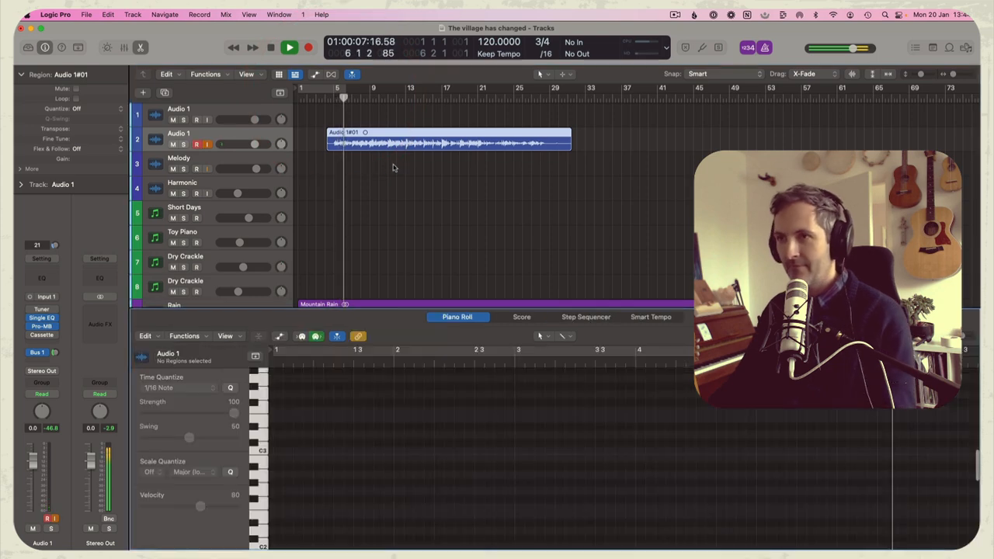
{"action": "key", "text": "p"}
Step: Stop playback and shift the recorded guitar region slightly earlier so its first note lines up with bar 5
{"action": "left_click", "coordinate": [390, 142]}
{"action": "key", "text": "z"}
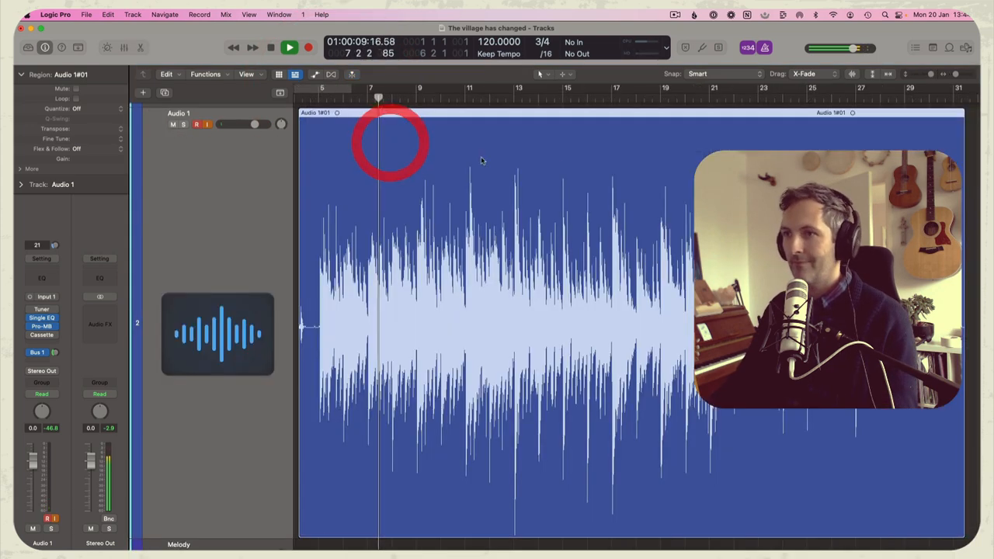
{"action": "left_click", "coordinate": [968, 75]}
{"action": "left_click", "coordinate": [967, 74]}
{"action": "left_click", "coordinate": [967, 75]}
{"action": "left_click", "coordinate": [968, 74]}
{"action": "key", "text": "space"}
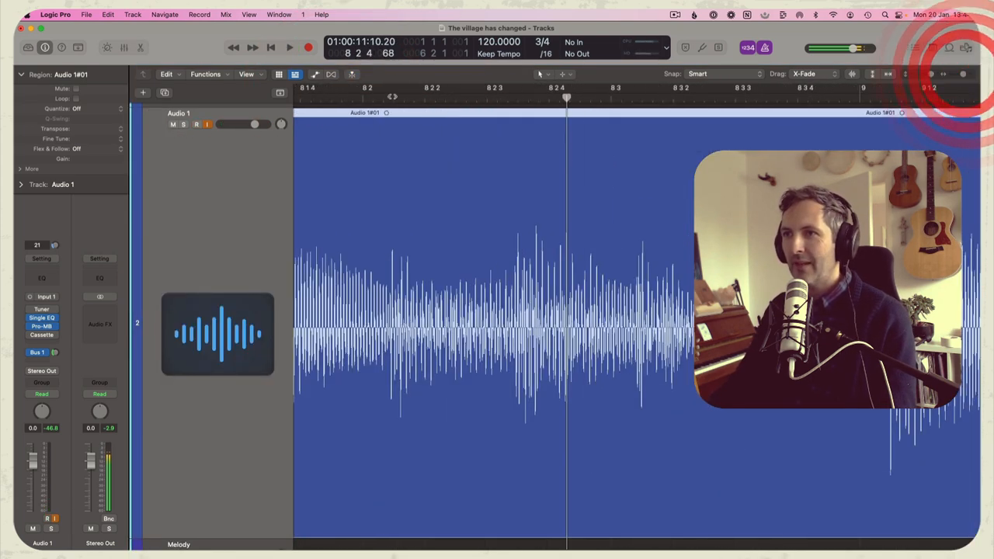
{"action": "scroll", "coordinate": [497, 326], "scroll_direction": "left", "scroll_amount": 10}
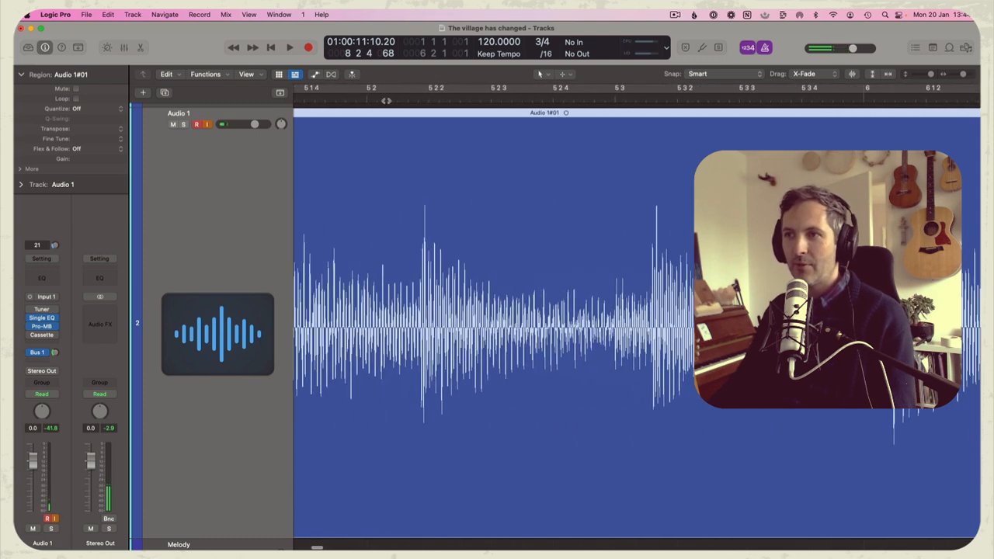
{"action": "scroll", "coordinate": [496, 326], "scroll_direction": "left", "scroll_amount": 5}
{"action": "left_click", "coordinate": [381, 97]}
{"action": "scroll", "coordinate": [381, 233], "scroll_direction": "left", "scroll_amount": 3}
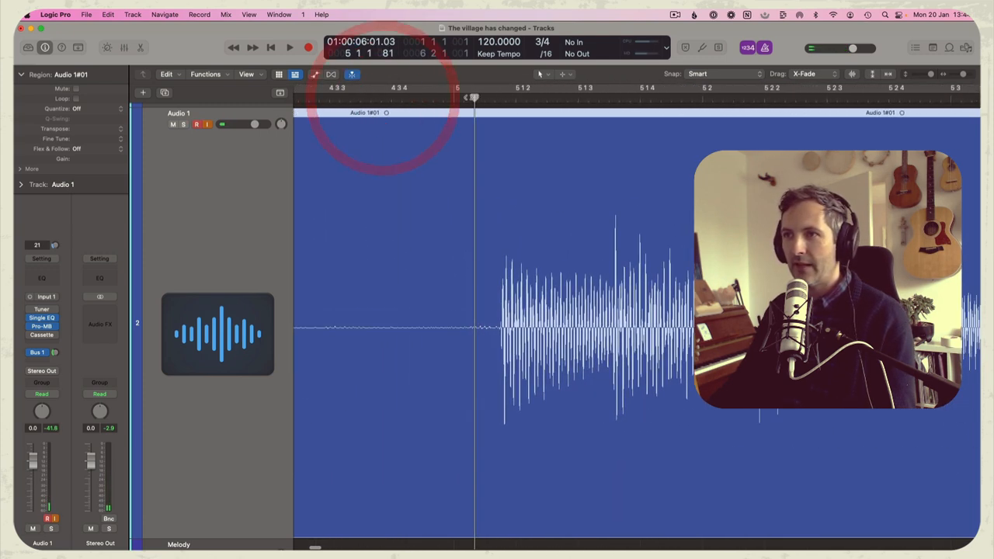
{"action": "left_click", "coordinate": [454, 96]}
{"action": "left_click_drag", "start_coordinate": [615, 293], "coordinate": [567, 293]}
Step: Play the realigned guitar region from bar 5 to check its timing, then return to the full arrangement
{"action": "key", "text": "space"}
{"action": "scroll", "coordinate": [571, 287], "scroll_direction": "down", "scroll_amount": 2}
{"action": "scroll", "coordinate": [576, 155], "scroll_direction": "up", "scroll_amount": 5}
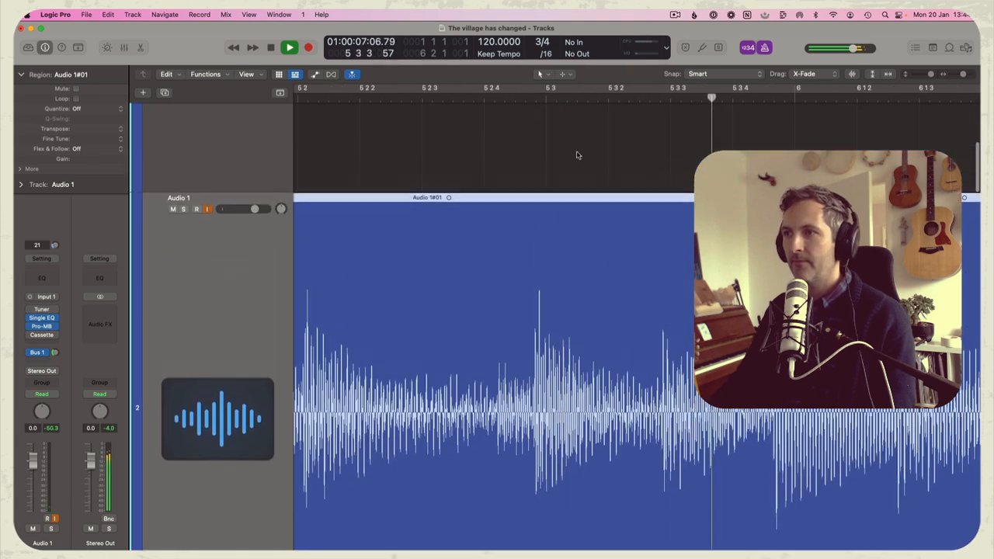
{"action": "left_click", "coordinate": [574, 146]}
{"action": "key", "text": "z"}
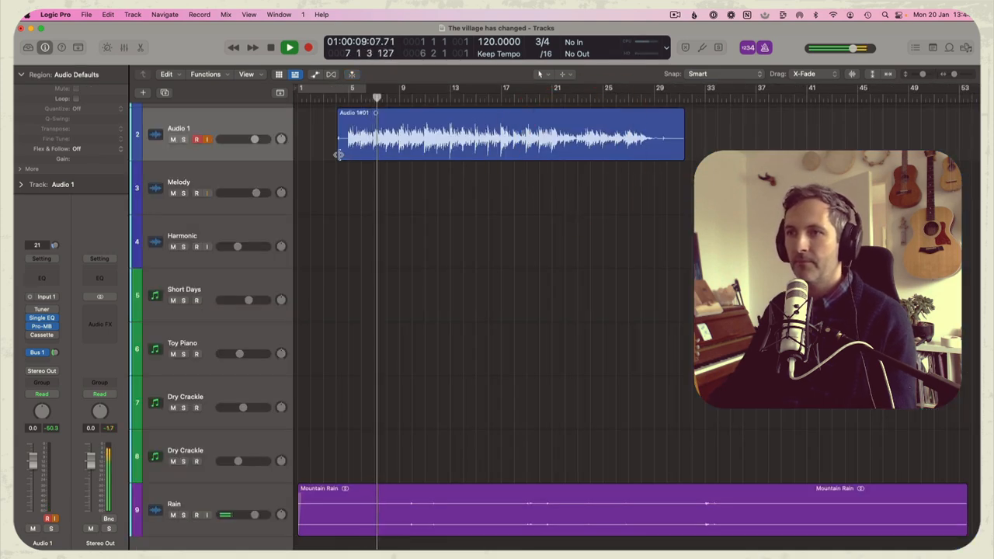
Step: Trim the guitar region's silent start to position 4 3 2 54 and its tail to just before bar 29
{"action": "left_click_drag", "start_coordinate": [337, 155], "coordinate": [346, 153]}
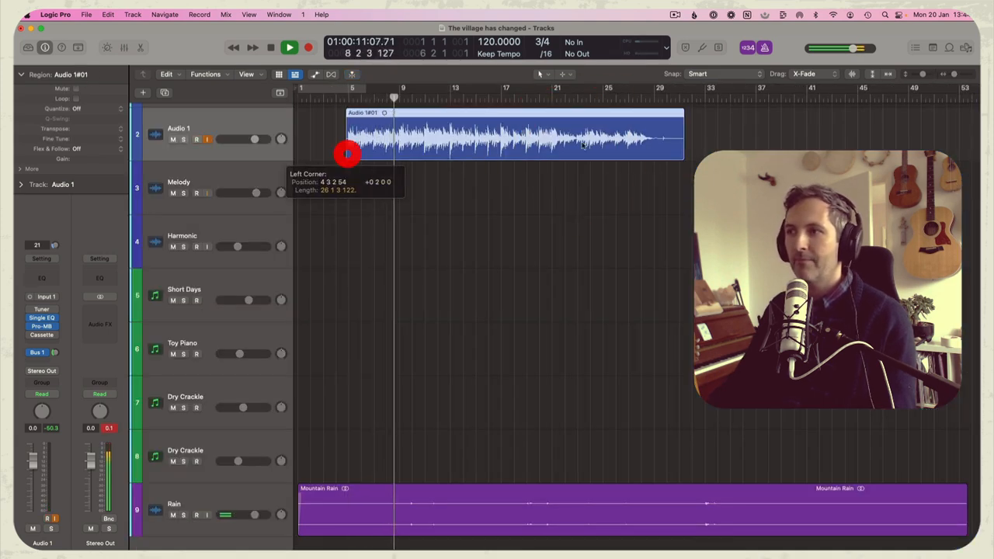
{"action": "key", "text": "space"}
{"action": "left_click", "coordinate": [634, 99]}
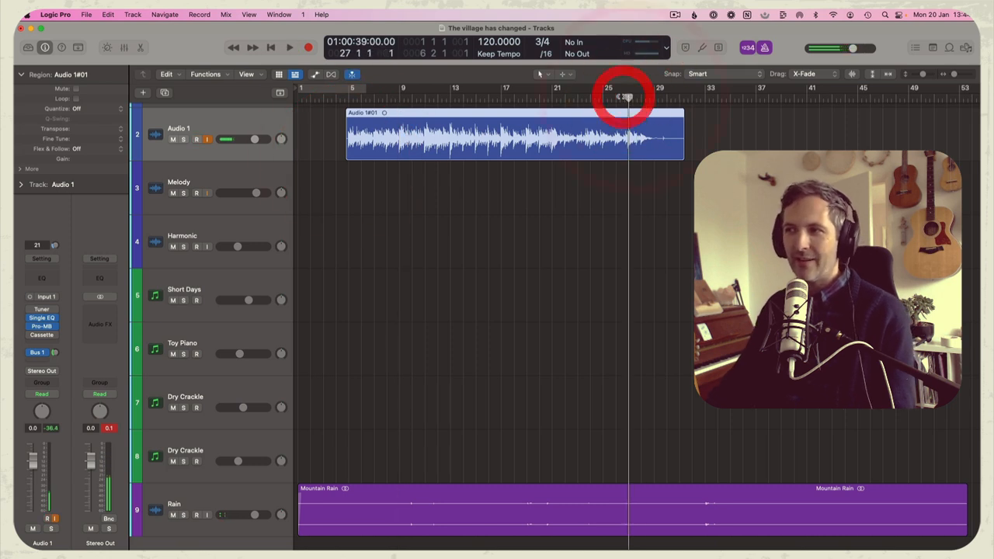
{"action": "key", "text": "space"}
{"action": "left_click_drag", "start_coordinate": [680, 152], "coordinate": [655, 152]}
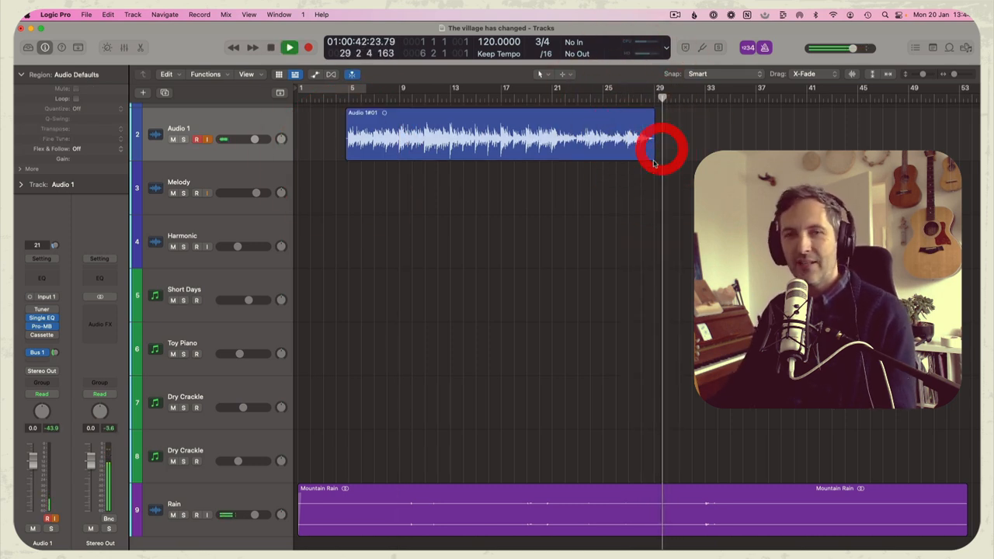
{"action": "key", "text": "space"}
{"action": "left_click", "coordinate": [532, 203]}
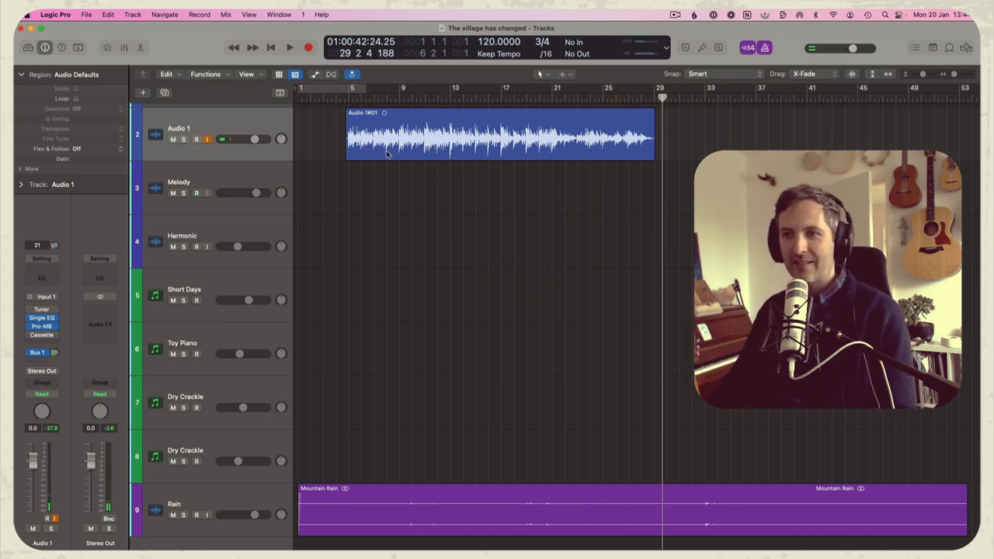
Step: Move the guitar region three bars earlier so its music begins at bar 2, and check it with a short playback
{"action": "left_click_drag", "start_coordinate": [388, 149], "coordinate": [387, 157]}
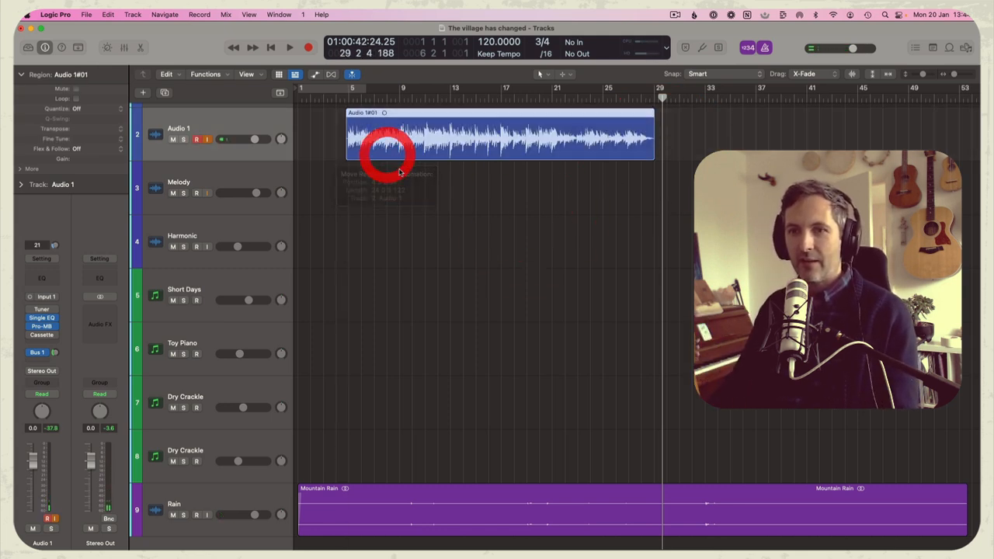
{"action": "scroll", "coordinate": [388, 158], "scroll_direction": "up", "scroll_amount": 3}
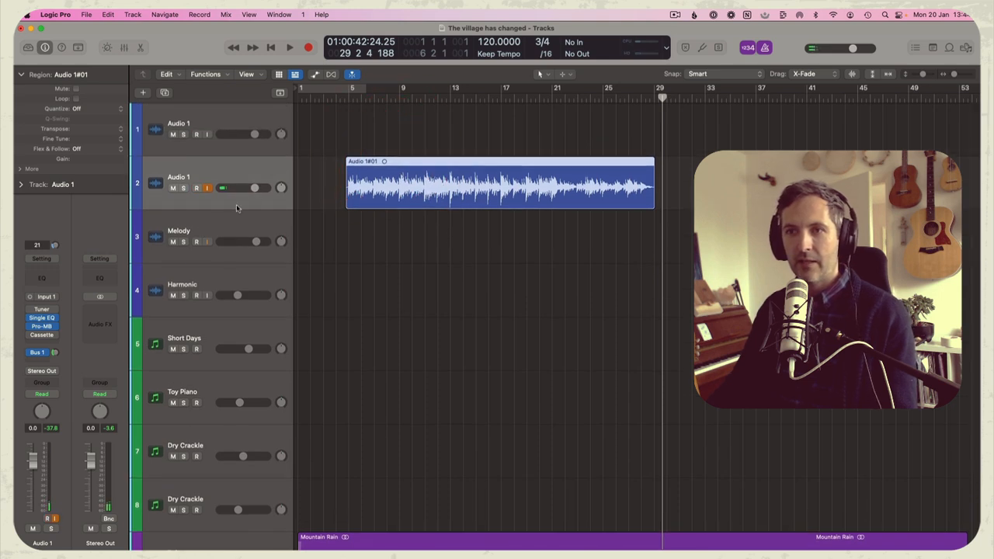
{"action": "left_click", "coordinate": [349, 100]}
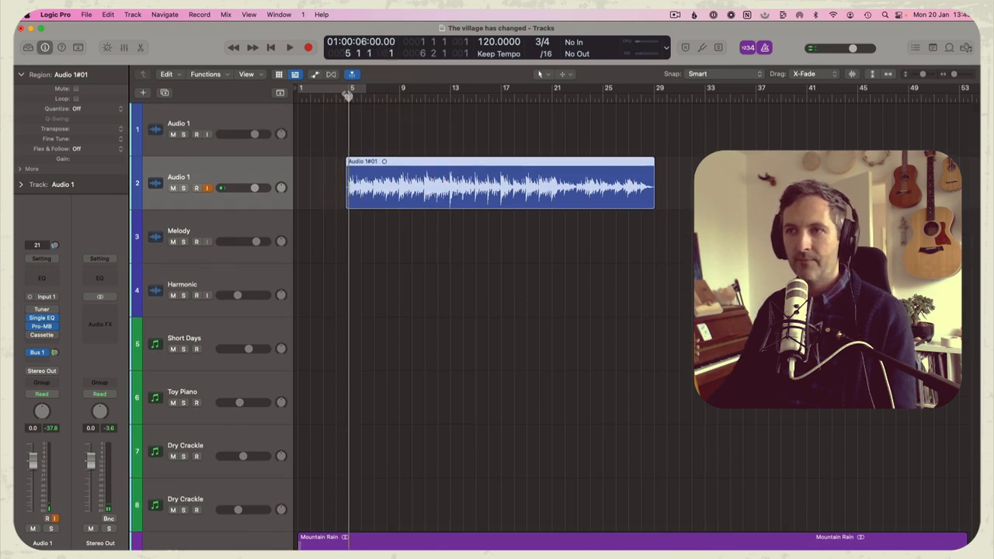
{"action": "left_click_drag", "start_coordinate": [384, 165], "coordinate": [347, 176]}
{"action": "left_click", "coordinate": [309, 99]}
{"action": "key", "text": "space"}
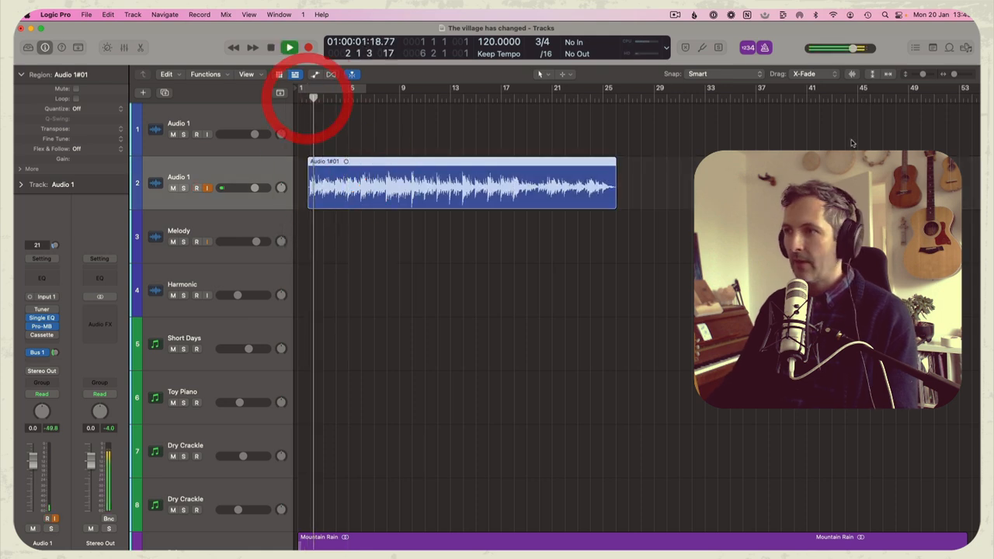
{"action": "key", "text": "space"}
Step: Turn off the metronome and place a copy of the guitar region directly after the original, around bar 26
{"action": "left_click", "coordinate": [613, 97]}
{"action": "left_click", "coordinate": [764, 48]}
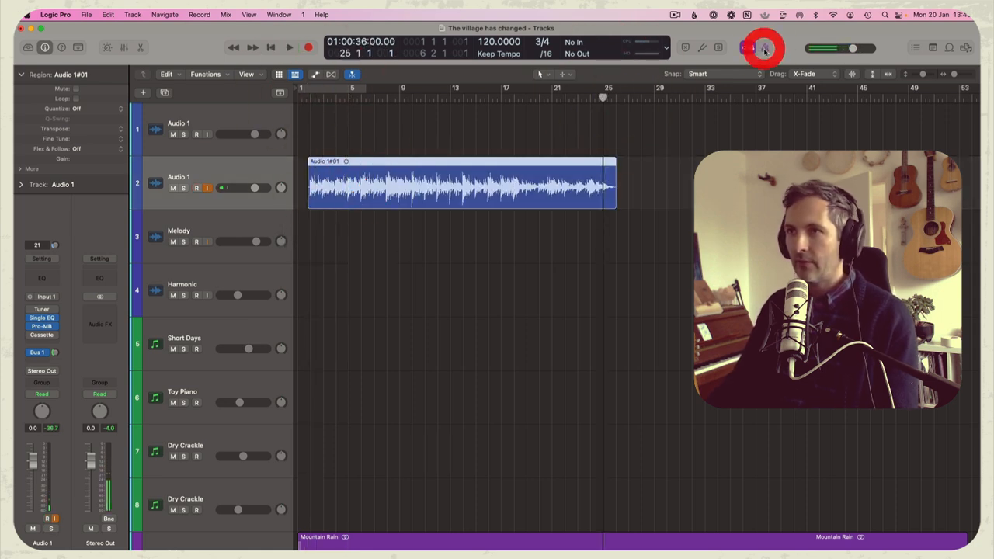
{"action": "left_click", "coordinate": [948, 74]}
{"action": "left_click", "coordinate": [949, 74]}
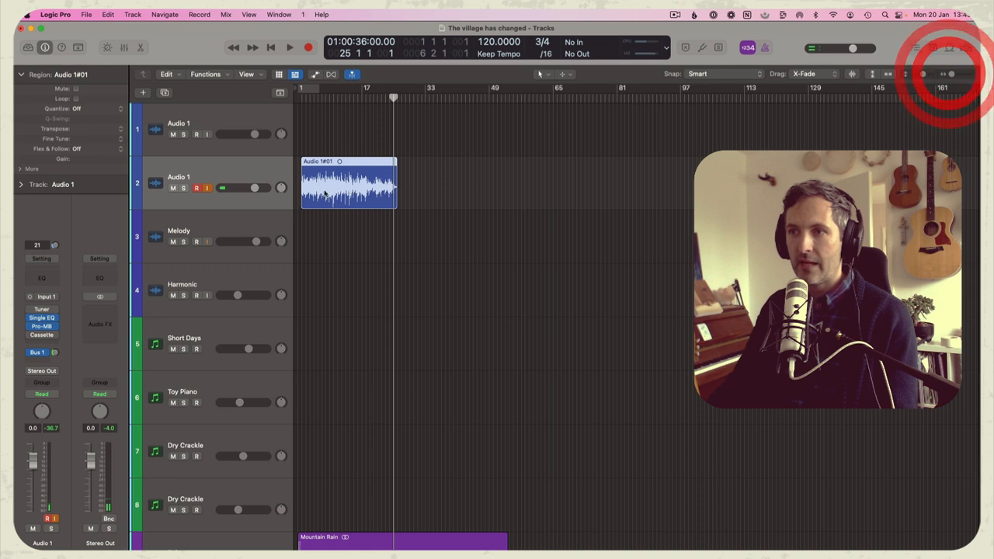
{"action": "left_click_drag", "start_coordinate": [321, 194], "coordinate": [414, 190]}
Step: Play the join between the two guitar regions from bar 25
{"action": "left_click", "coordinate": [951, 74]}
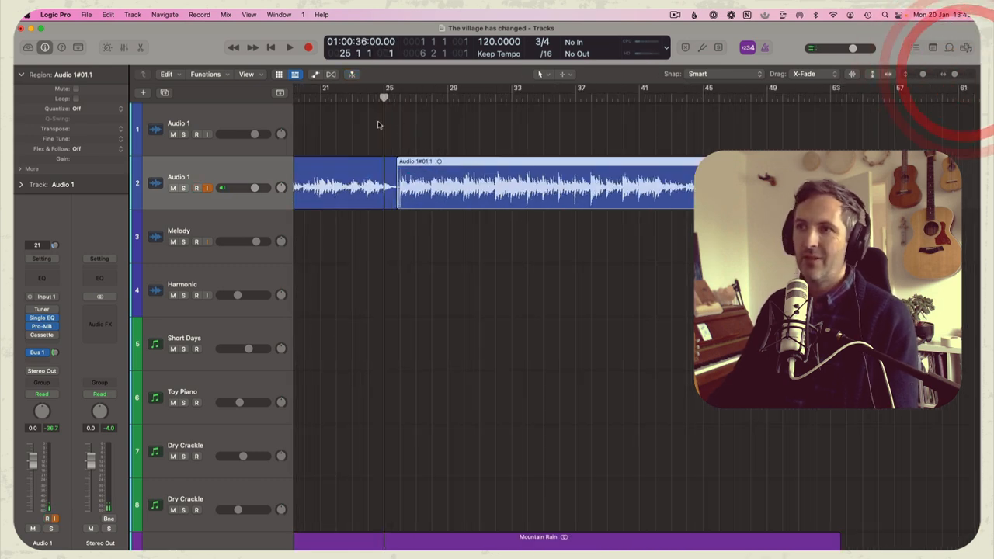
{"action": "key", "text": "space"}
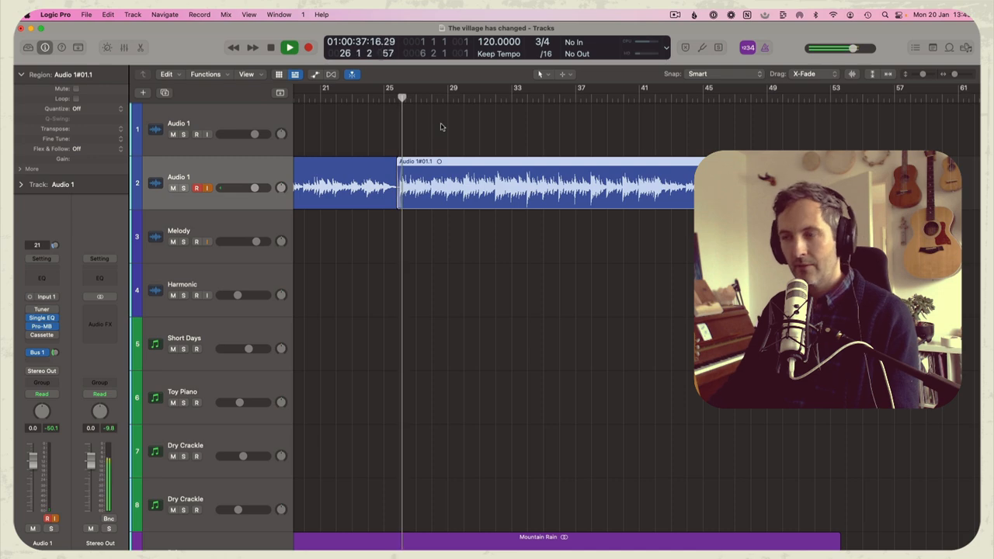
{"action": "left_click", "coordinate": [949, 75]}
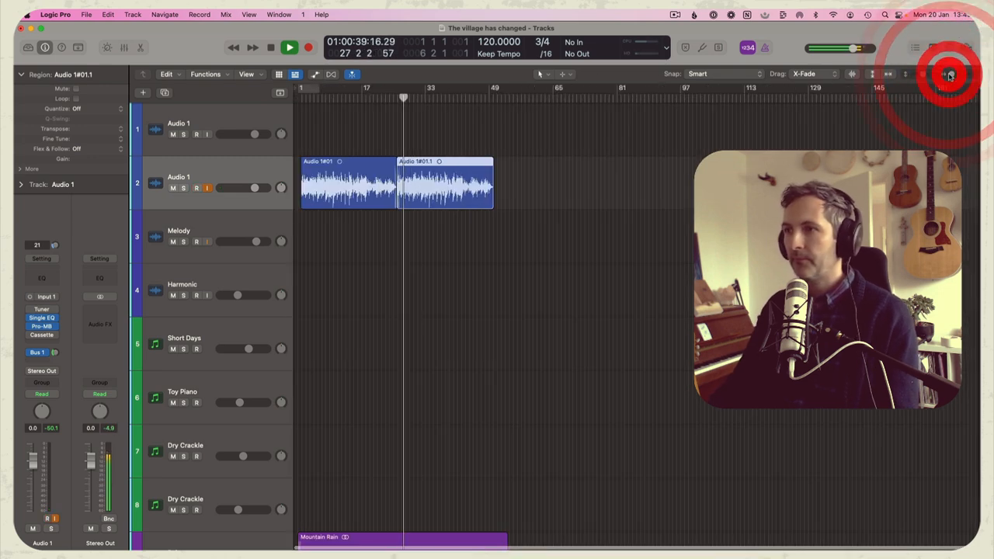
Step: Copy the Mountain Rain region on the Rain track so the copy starts around bar 49, overlapping the original's end
{"action": "scroll", "coordinate": [472, 225], "scroll_direction": "down", "scroll_amount": 3}
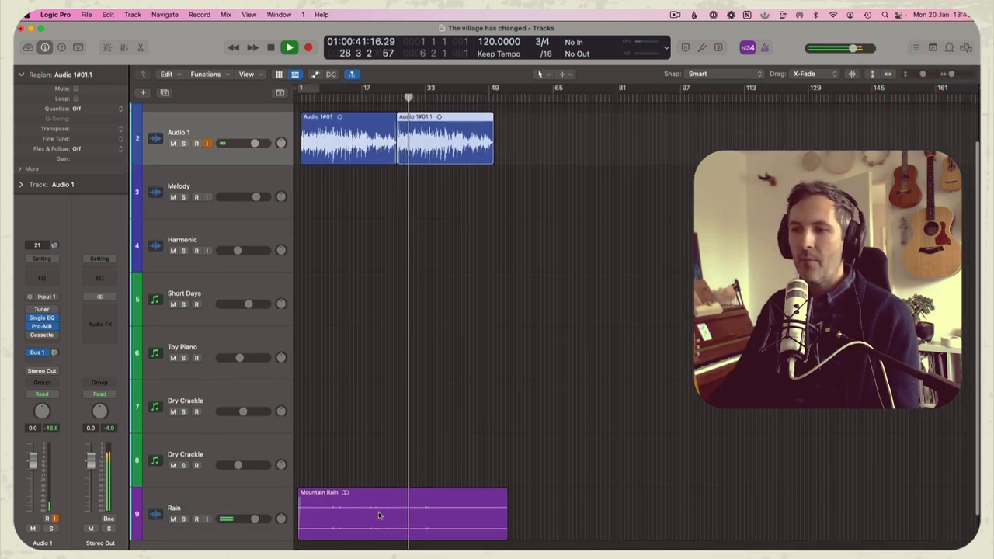
{"action": "left_click_drag", "start_coordinate": [350, 510], "coordinate": [550, 504]}
{"action": "left_click", "coordinate": [539, 320]}
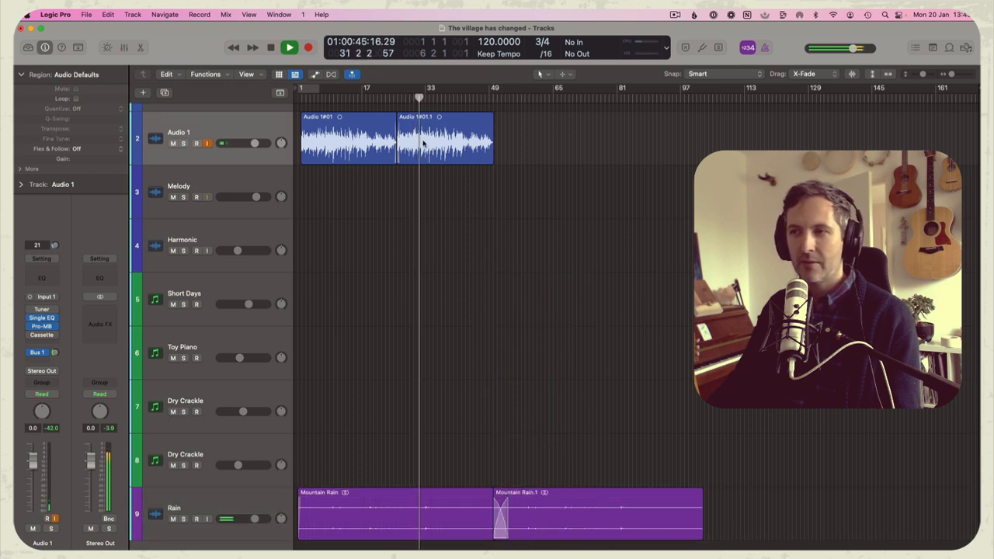
Step: Add two more back-to-back copies of the guitar region on the second Audio 1 track, extending it to about bar 97
{"action": "left_click_drag", "start_coordinate": [423, 144], "coordinate": [521, 148]}
{"action": "left_click", "coordinate": [534, 184]}
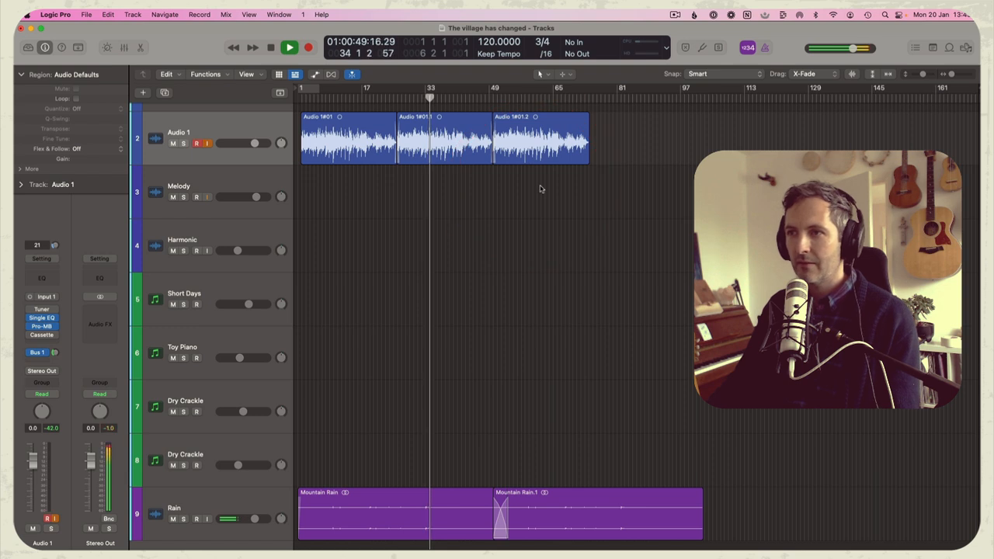
{"action": "left_click", "coordinate": [583, 97]}
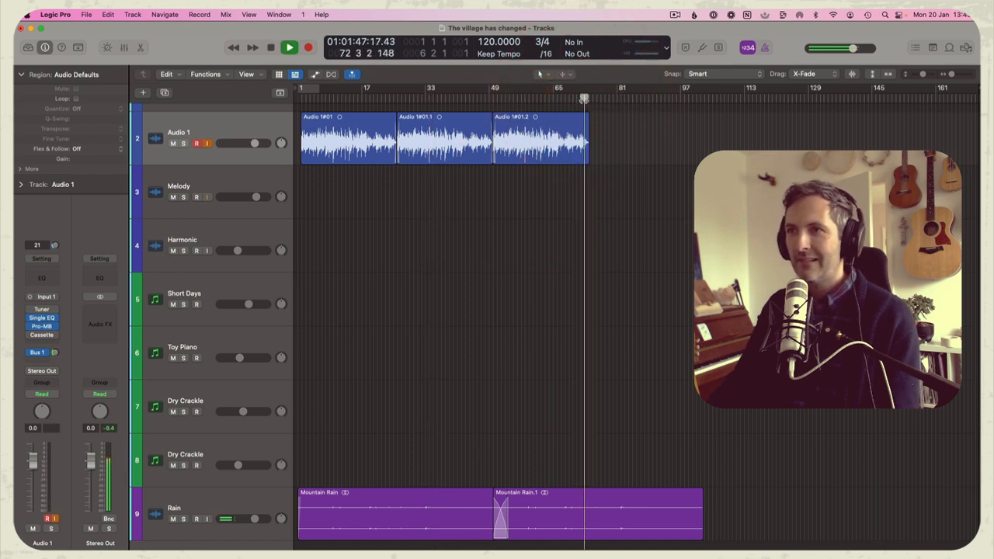
{"action": "left_click_drag", "start_coordinate": [515, 154], "coordinate": [610, 150]}
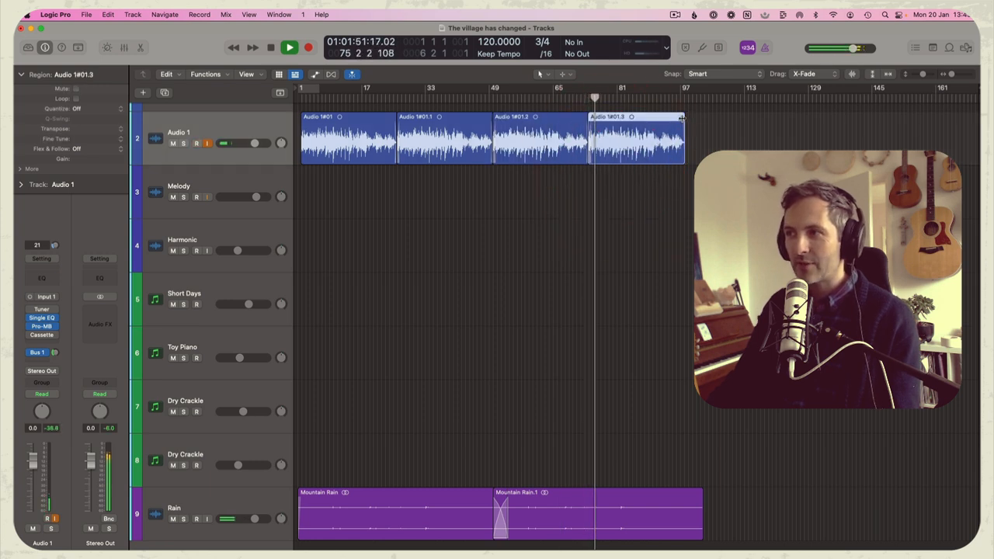
Step: Shorten the second Mountain Rain region to end near bar 97 and lower the Rain track volume to -3.2 dB
{"action": "left_click_drag", "start_coordinate": [702, 528], "coordinate": [678, 497]}
{"action": "left_click", "coordinate": [587, 360]}
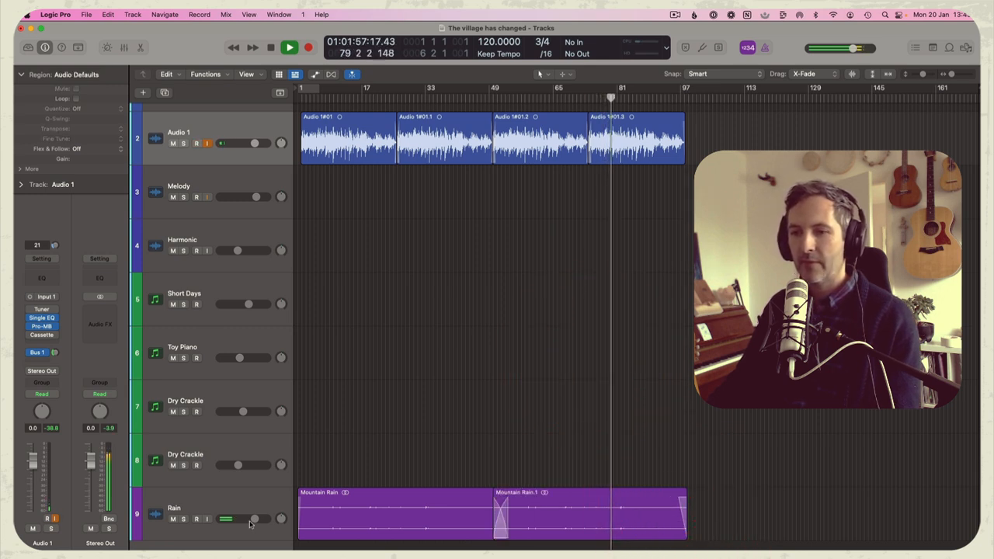
{"action": "left_click_drag", "start_coordinate": [249, 524], "coordinate": [235, 518]}
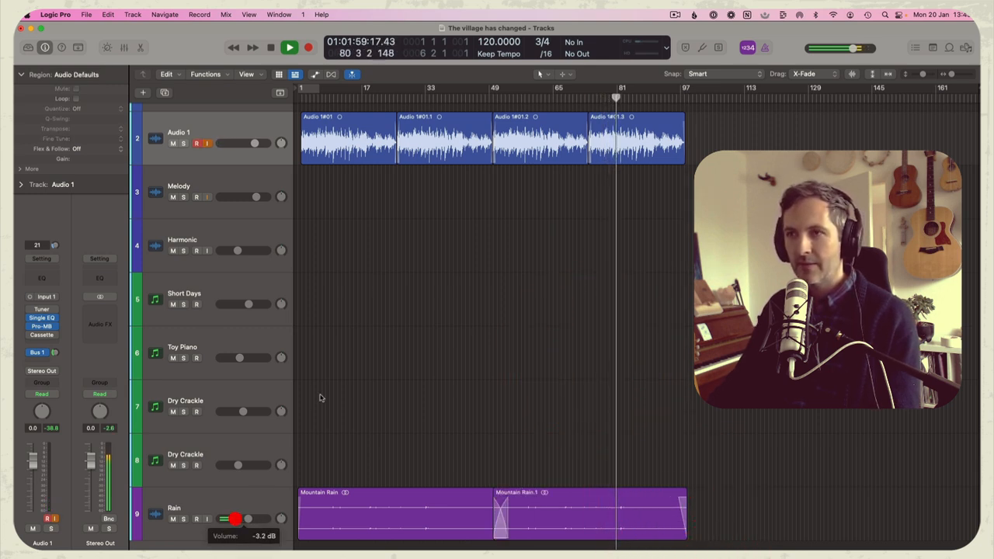
{"action": "left_click", "coordinate": [397, 248]}
Step: Stop playback, turn off input monitoring on the second Audio 1 track and select the first Dry Crackle track
{"action": "left_click", "coordinate": [216, 163]}
{"action": "key", "text": "space"}
{"action": "left_click", "coordinate": [207, 144]}
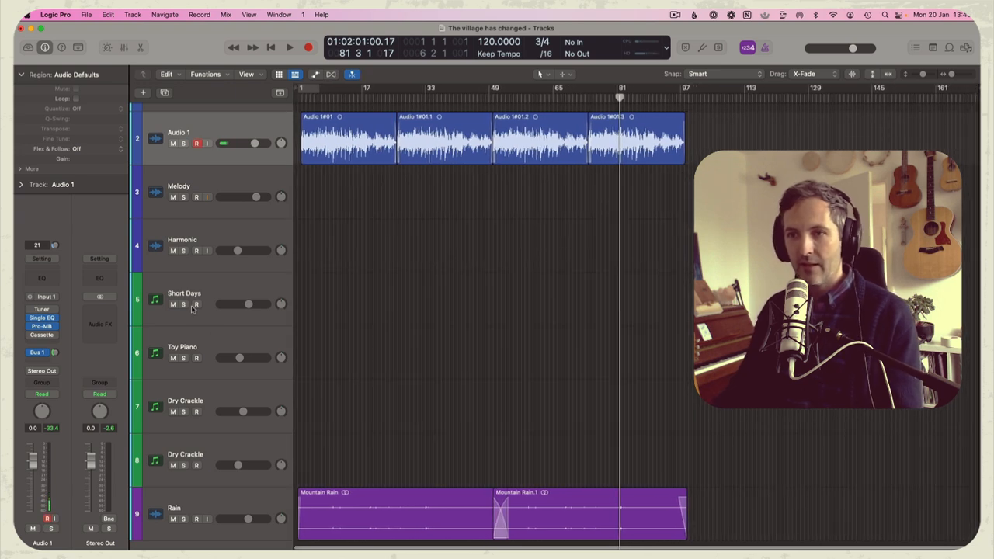
{"action": "left_click", "coordinate": [198, 392]}
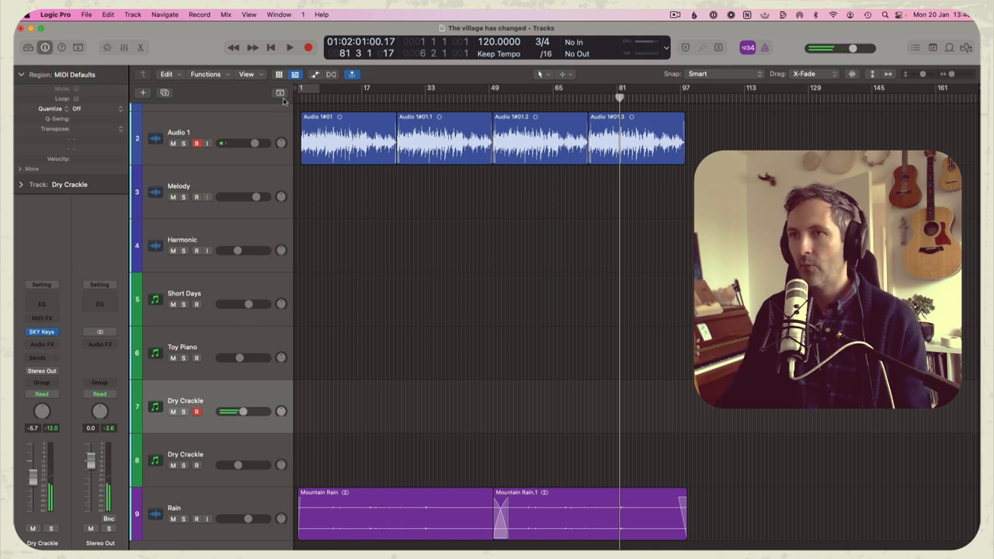
Step: Play the arrangement from the start to rehearse the Dry Crackle part, then set the playhead to bar 26
{"action": "left_click", "coordinate": [300, 93]}
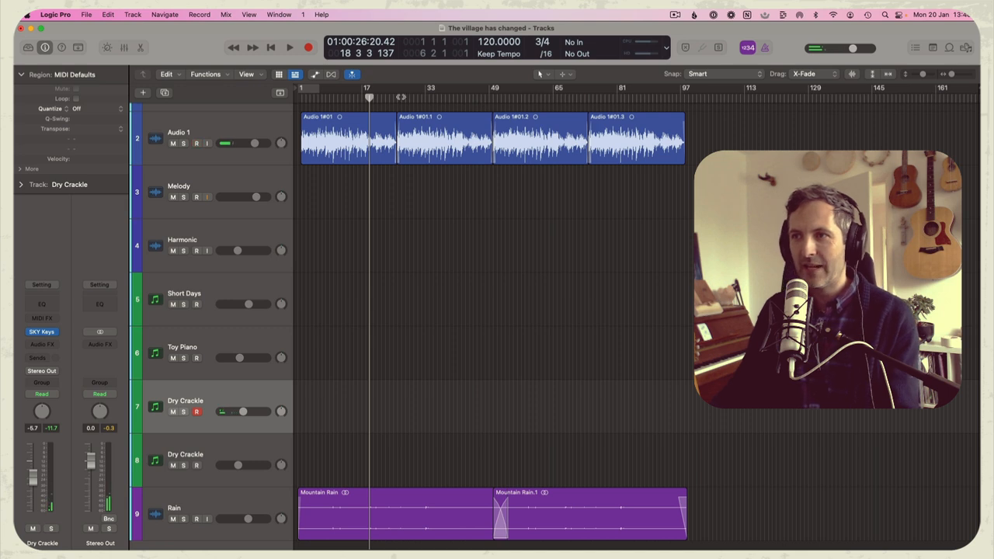
{"action": "left_click", "coordinate": [396, 97]}
{"action": "left_click", "coordinate": [397, 97]}
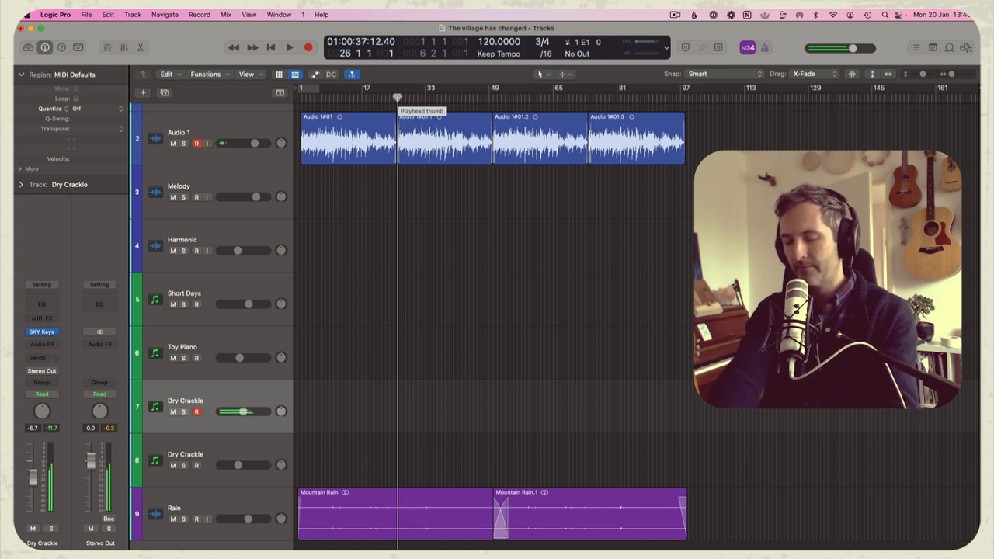
{"action": "key", "text": "space"}
{"action": "key", "text": "f"}
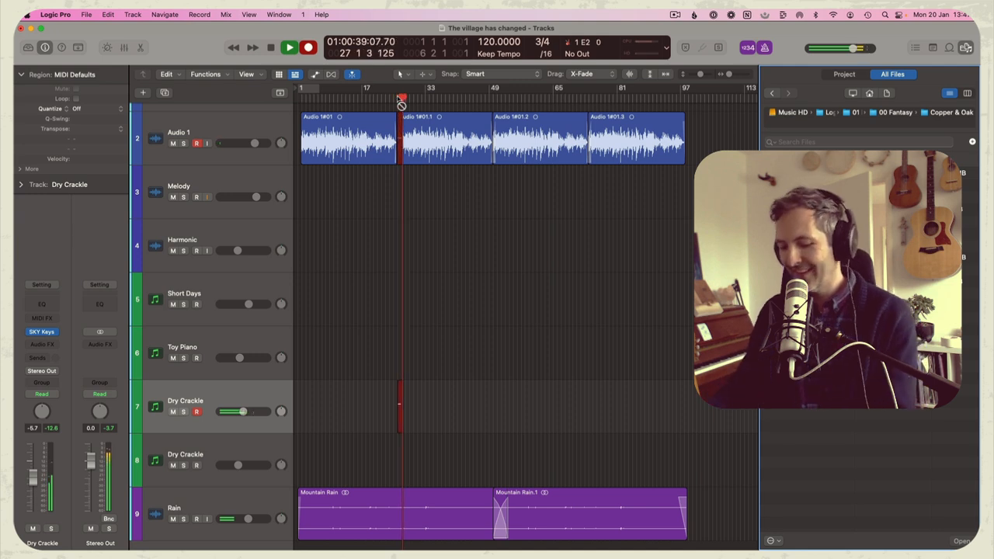
{"action": "key", "text": "space"}
Step: Disarm the second Audio 1 track and record a keyboard part on the first Dry Crackle track from bar 26 to about bar 42
{"action": "left_click", "coordinate": [197, 143]}
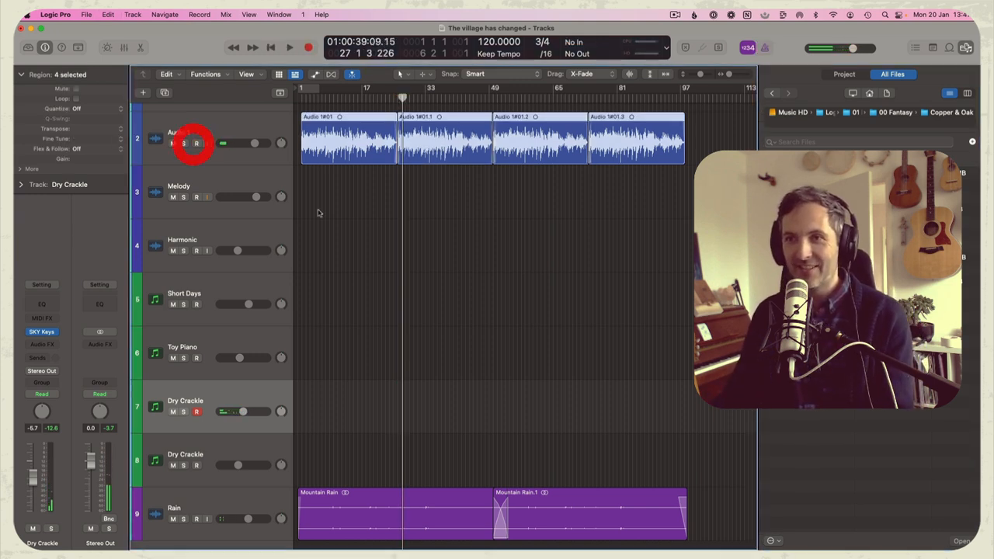
{"action": "key", "text": "r"}
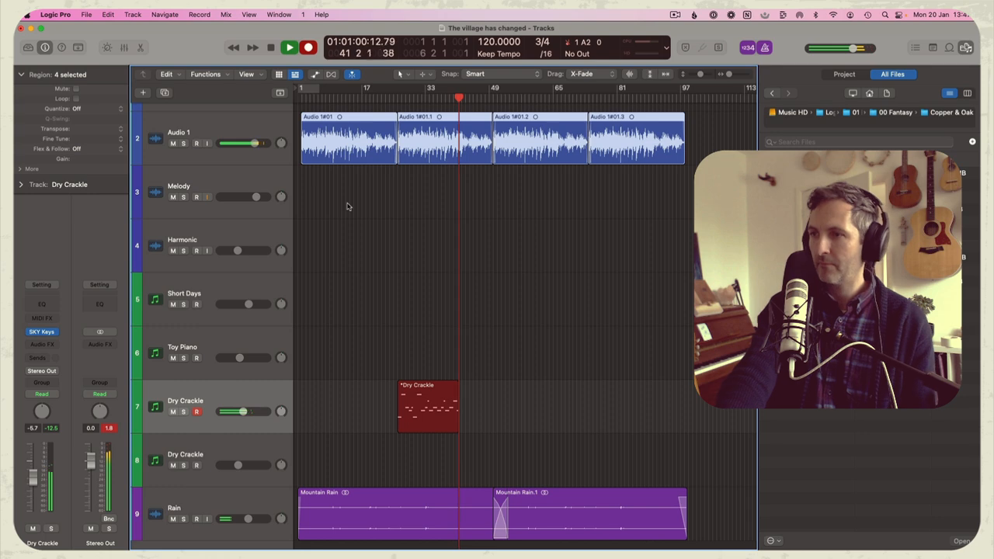
{"action": "key", "text": "space"}
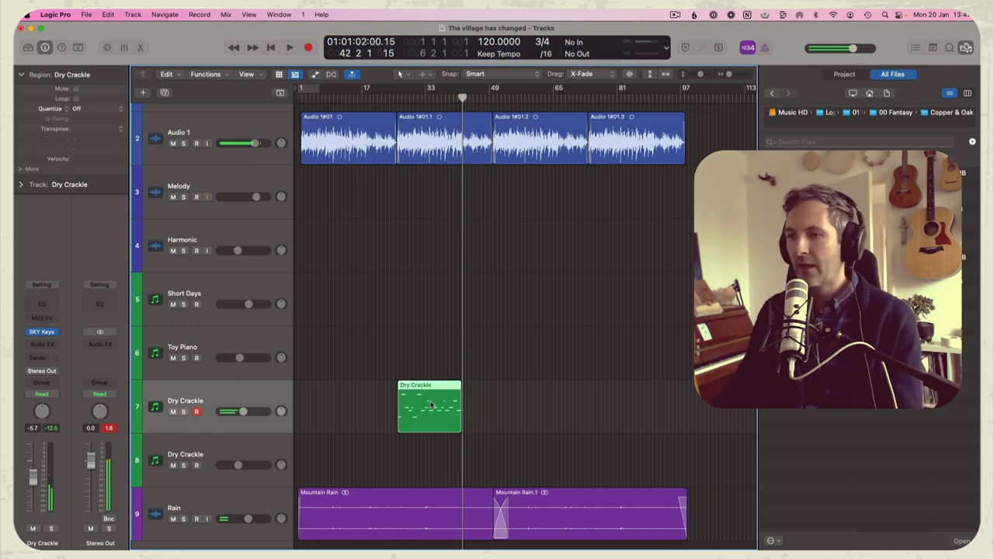
Step: Open the recorded Dry Crackle region in the Piano Roll and quantize all its notes to 1/8 Note
{"action": "double_click", "coordinate": [419, 397]}
{"action": "left_click", "coordinate": [492, 392]}
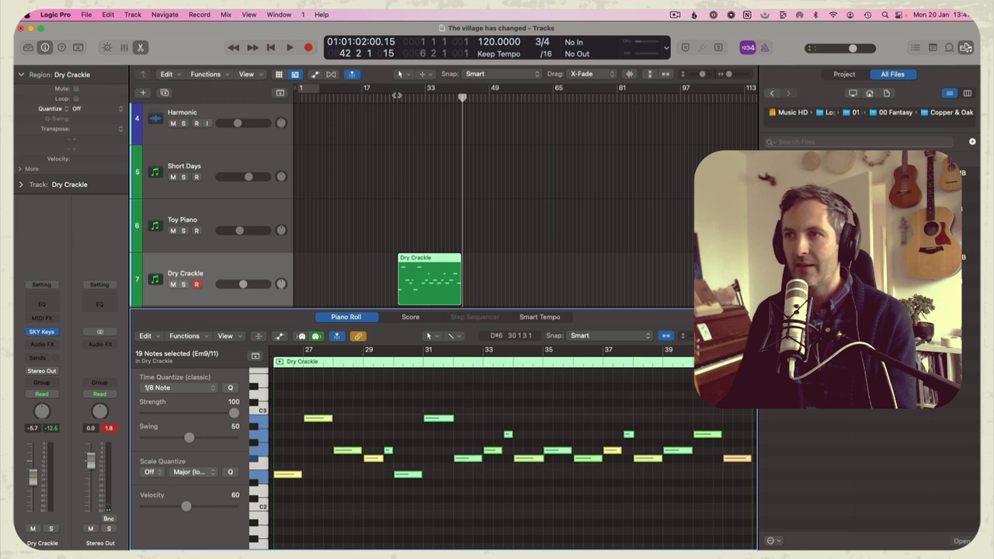
Step: Play the quantized Dry Crackle region from about bar 25 and review its notes in the Piano Roll
{"action": "double_click", "coordinate": [394, 98]}
{"action": "left_click", "coordinate": [383, 412]}
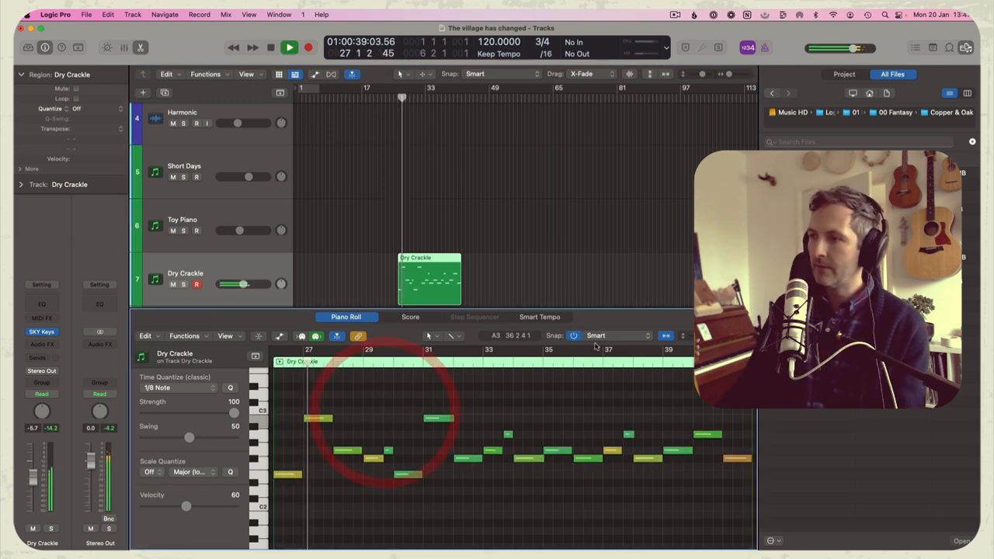
{"action": "left_click", "coordinate": [665, 335]}
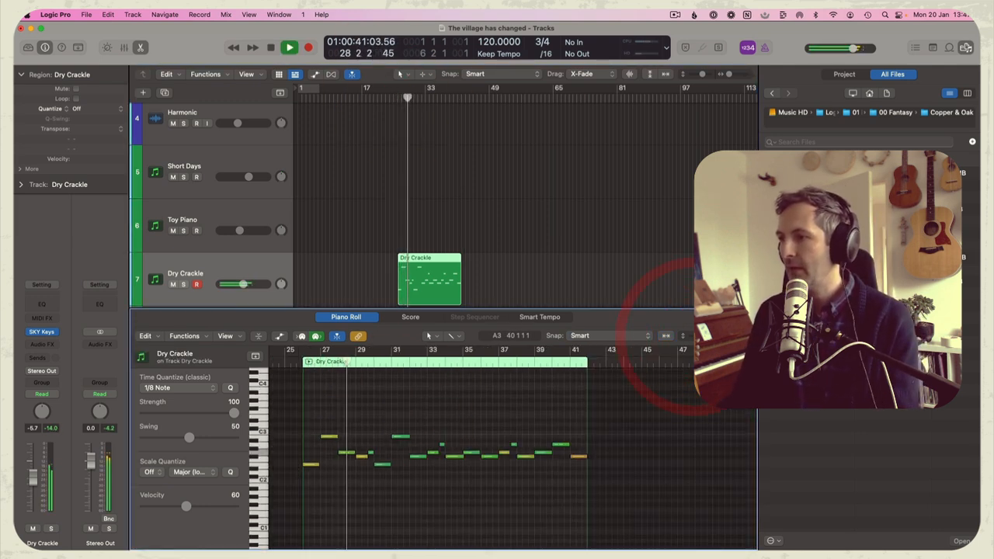
{"action": "left_click", "coordinate": [683, 335]}
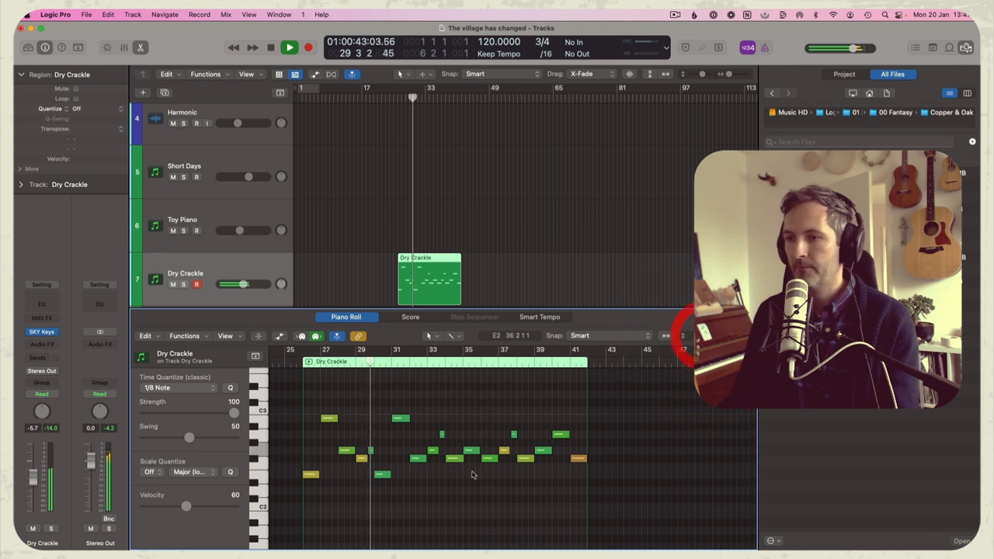
{"action": "left_click", "coordinate": [441, 490]}
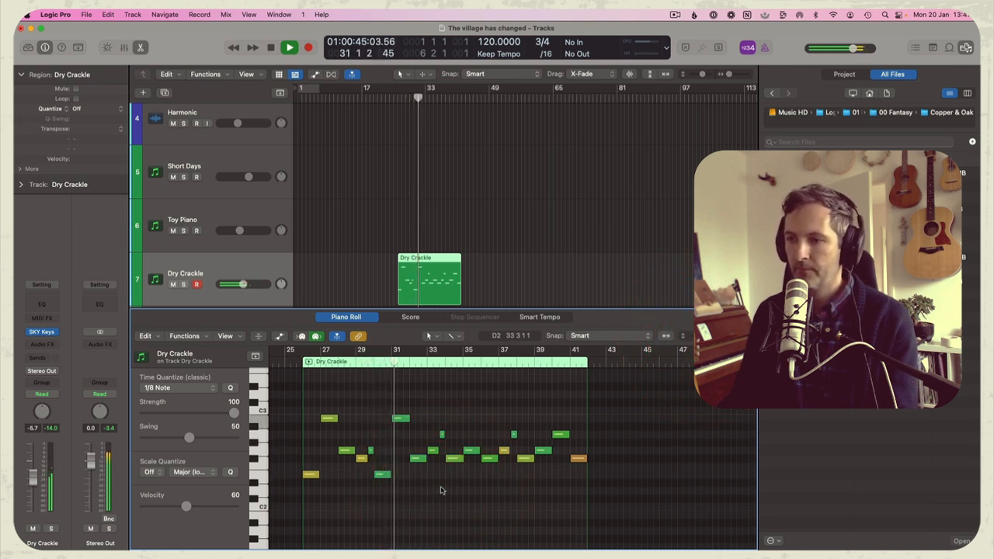
{"action": "left_click", "coordinate": [440, 490]}
{"action": "left_click", "coordinate": [441, 490]}
{"action": "left_click", "coordinate": [441, 490]}
{"action": "left_click", "coordinate": [441, 490]}
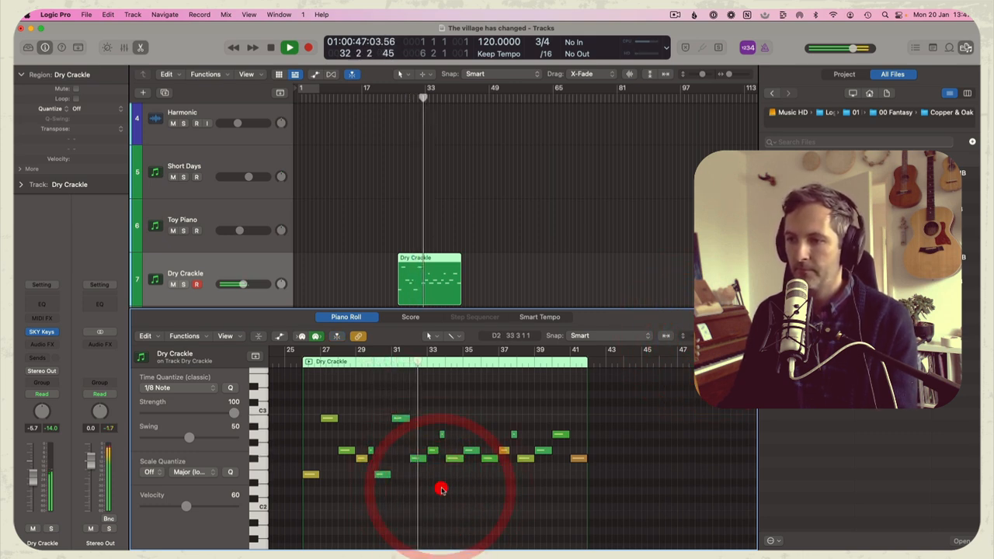
{"action": "left_click", "coordinate": [440, 489]}
{"action": "key", "text": "space"}
Step: Repitch the Dry Crackle notes in bars 32 to 35 to G2, F#2, G2 and B2, and replay the passage
{"action": "left_click_drag", "start_coordinate": [417, 462], "coordinate": [454, 476]}
{"action": "left_click", "coordinate": [453, 459]}
{"action": "left_click", "coordinate": [455, 476]}
{"action": "key", "text": "space"}
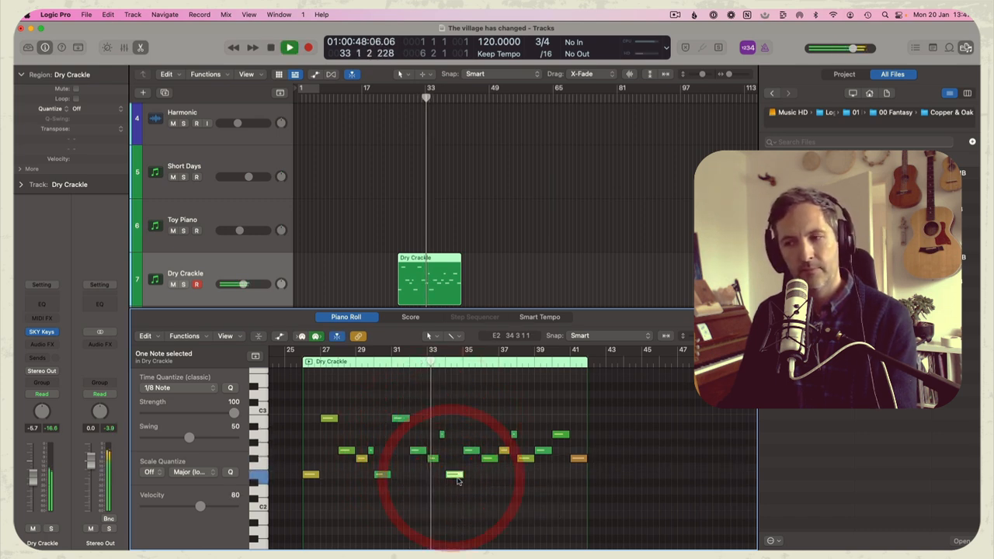
{"action": "left_click_drag", "start_coordinate": [454, 477], "coordinate": [469, 420]}
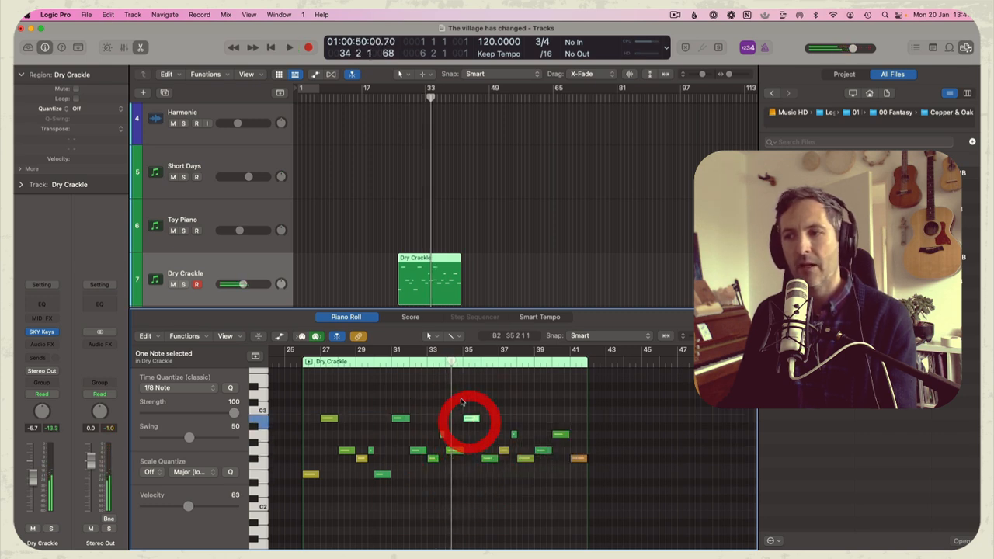
{"action": "left_click", "coordinate": [444, 362]}
{"action": "key", "text": "space"}
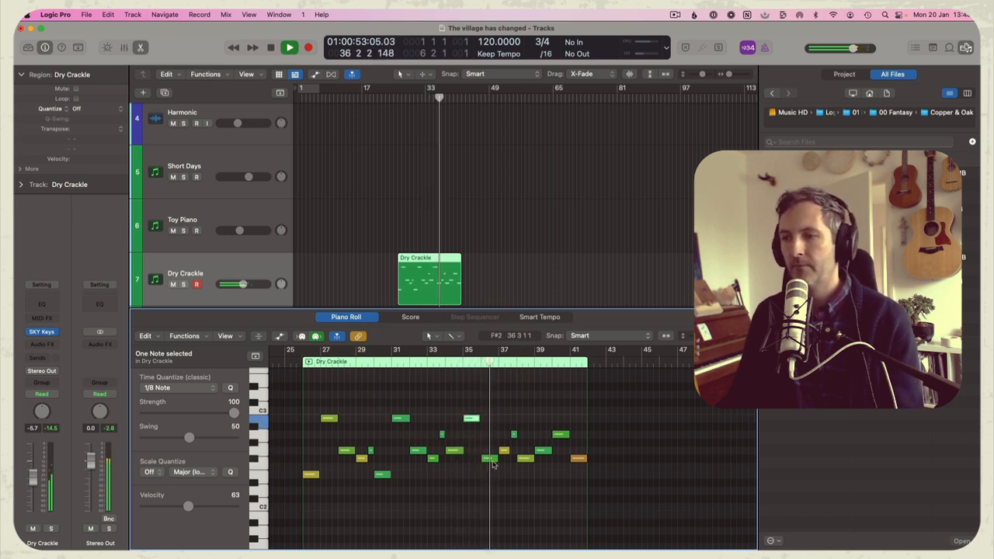
Step: Repitch the bar 36 note to G2, the bar 37 note to F#2 and the short note at its end to G2
{"action": "key", "text": "space"}
{"action": "left_click_drag", "start_coordinate": [491, 460], "coordinate": [511, 453]}
{"action": "key", "text": "space"}
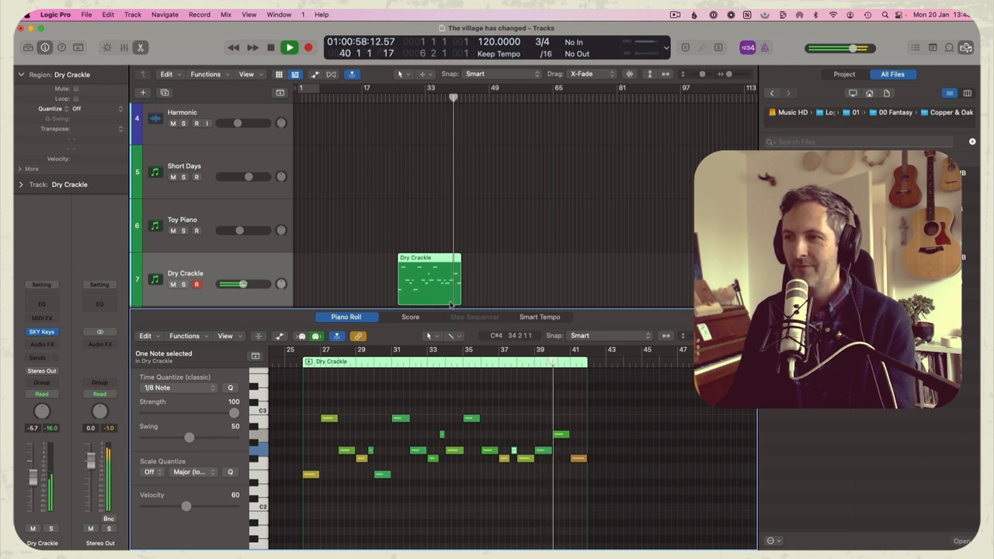
Step: Duplicate the Dry Crackle region to bar 42, directly after the original, and select the copy
{"action": "left_click_drag", "start_coordinate": [418, 295], "coordinate": [534, 270]}
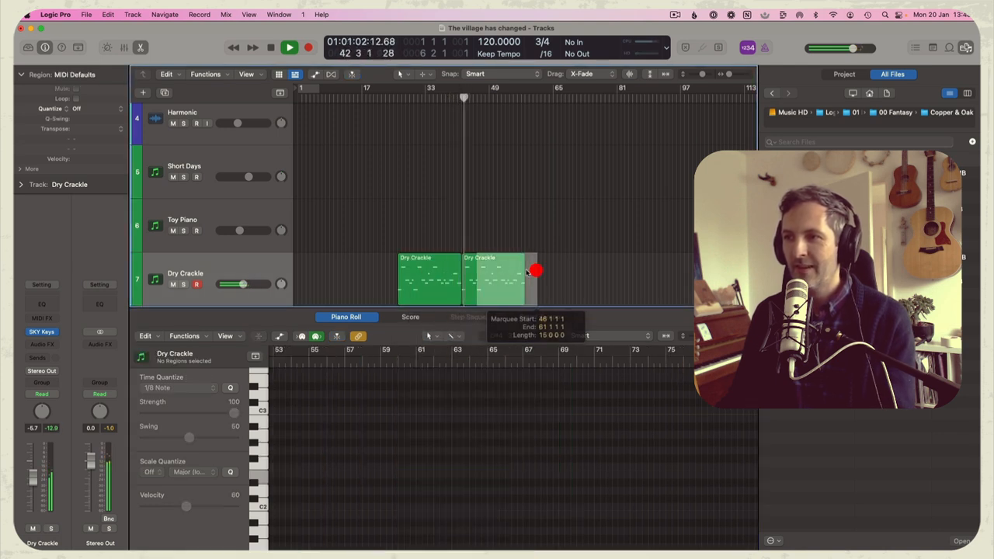
{"action": "left_click", "coordinate": [506, 270]}
{"action": "left_click", "coordinate": [542, 218]}
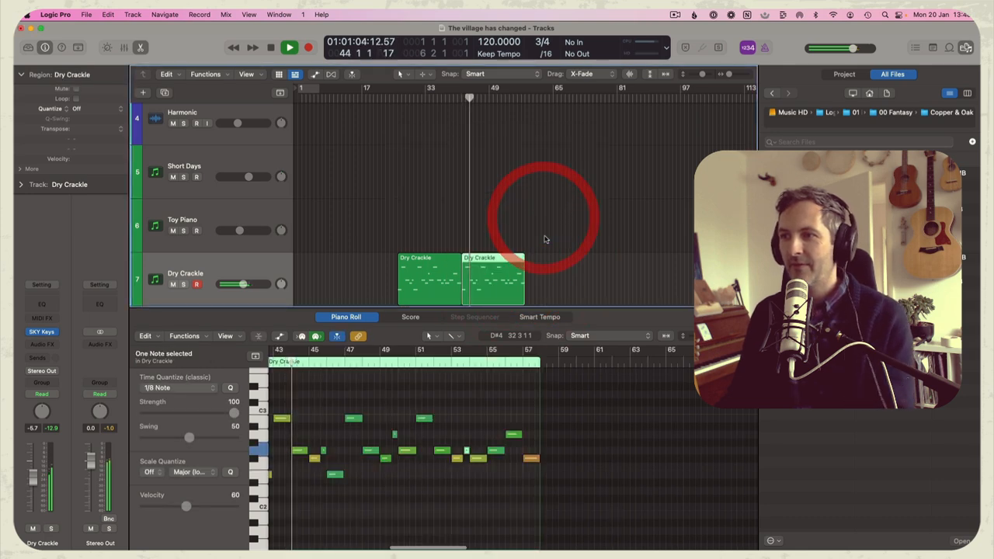
{"action": "left_click", "coordinate": [546, 238]}
{"action": "key", "text": "z"}
{"action": "key", "text": "z"}
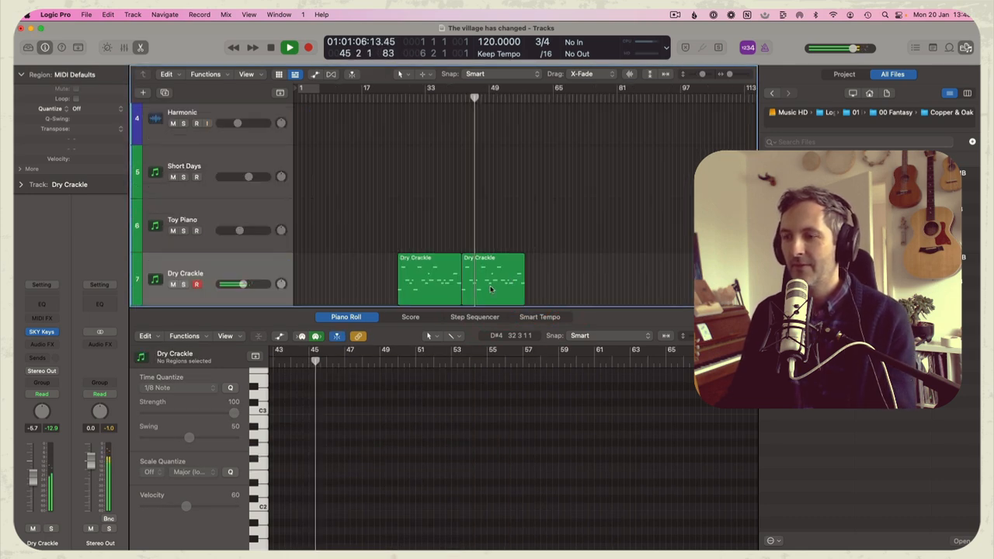
{"action": "left_click", "coordinate": [491, 289]}
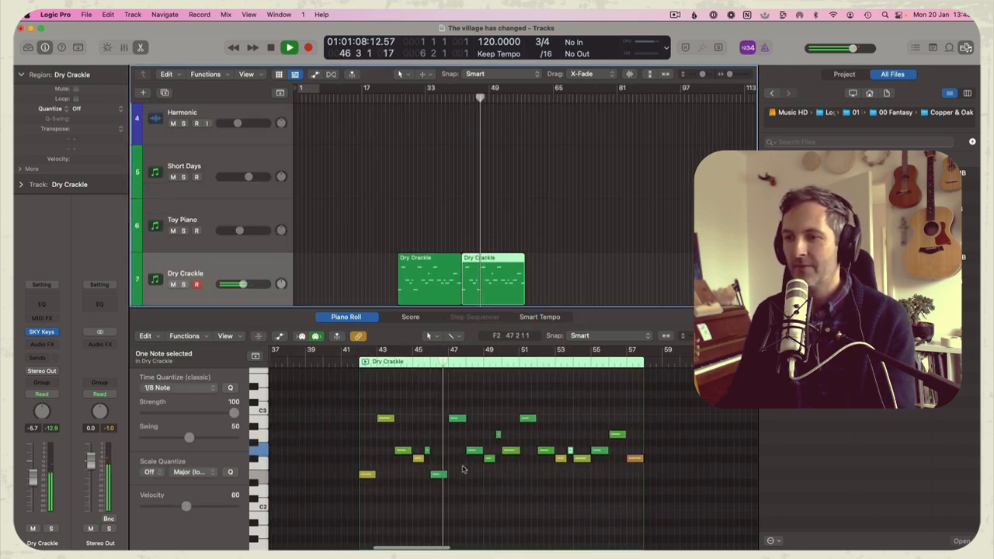
Step: In the copied region, lower the bar 47 note to D2 and the bar 48 note to E2, and replay from about bar 45
{"action": "left_click", "coordinate": [461, 451]}
{"action": "key", "text": "space"}
{"action": "left_click_drag", "start_coordinate": [456, 419], "coordinate": [455, 492]}
{"action": "left_click_drag", "start_coordinate": [473, 451], "coordinate": [472, 475]}
{"action": "left_click", "coordinate": [426, 365]}
{"action": "key", "text": "space"}
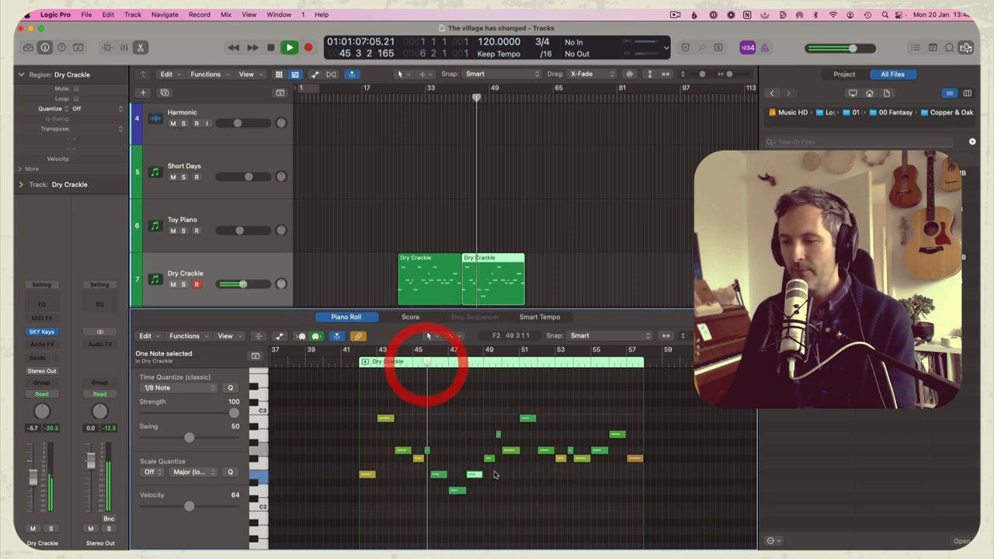
{"action": "left_click", "coordinate": [505, 510]}
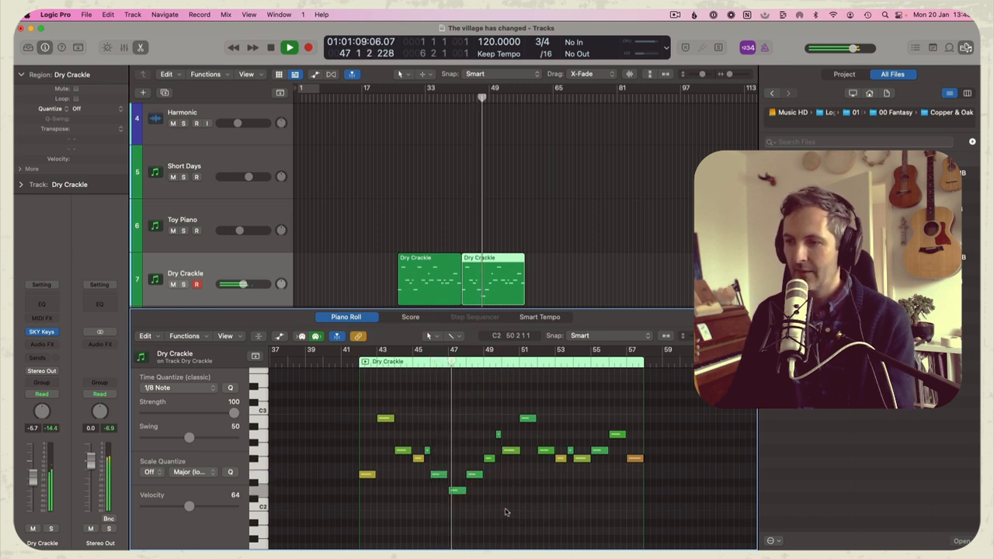
Step: Copy the short bar 49 note to F#2 at the end of bar 47, shorten the bar 47 D2 note, and replay
{"action": "key", "text": "space"}
{"action": "left_click_drag", "start_coordinate": [498, 436], "coordinate": [463, 462]}
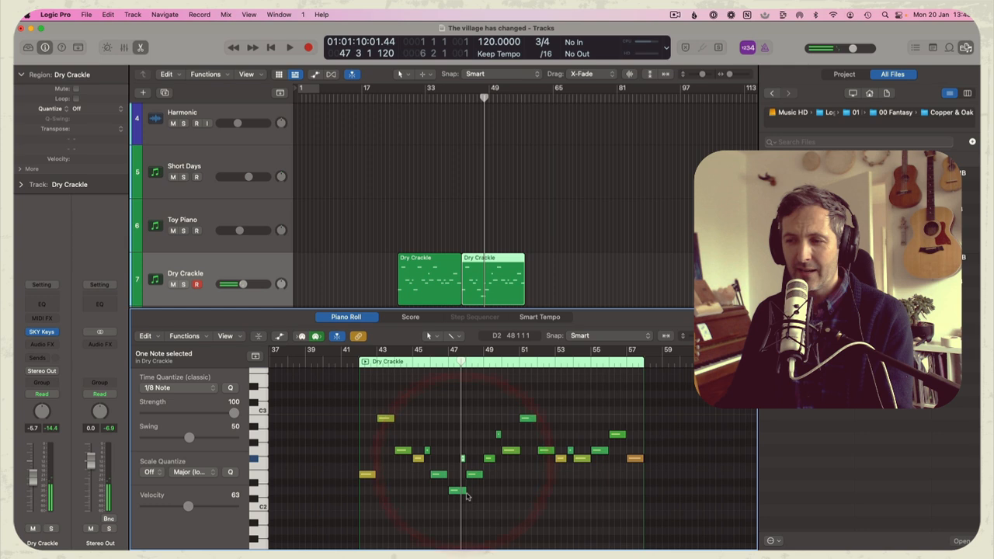
{"action": "left_click", "coordinate": [458, 489]}
{"action": "left_click", "coordinate": [433, 360]}
{"action": "key", "text": "space"}
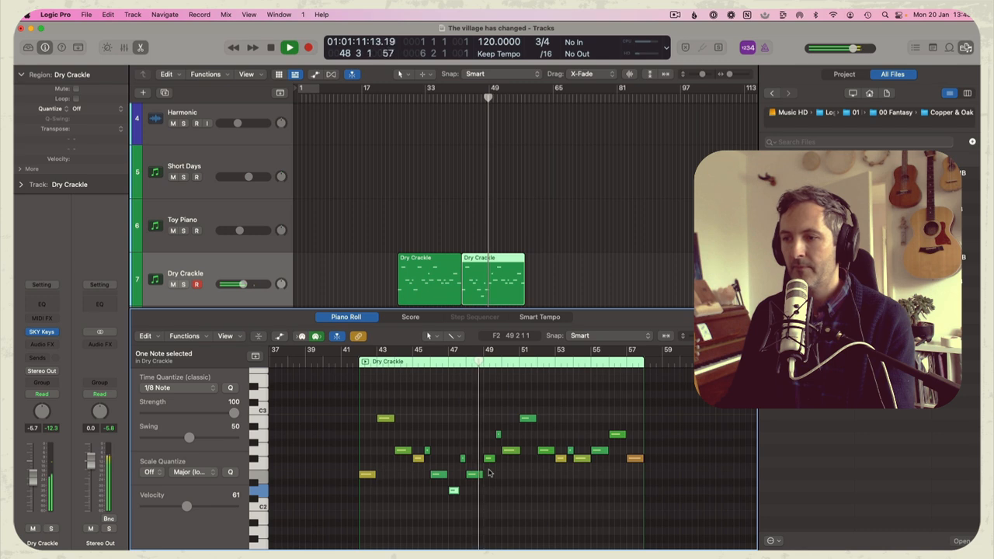
Step: Delete the copied region's notes after the first bar 49 note and lower that remaining note to E2
{"action": "key", "text": "space"}
{"action": "left_click_drag", "start_coordinate": [489, 470], "coordinate": [645, 477]}
{"action": "key", "text": "Delete"}
{"action": "key", "text": "Delete"}
{"action": "left_click_drag", "start_coordinate": [543, 444], "coordinate": [630, 486]}
{"action": "key", "text": "Delete"}
{"action": "left_click_drag", "start_coordinate": [490, 460], "coordinate": [490, 475]}
Step: Trim the copied Dry Crackle region to end at about bar 50 and join it with the original region
{"action": "left_click_drag", "start_coordinate": [524, 303], "coordinate": [488, 288]}
{"action": "left_click", "coordinate": [425, 268], "text": "shift"}
{"action": "key", "text": "super+j"}
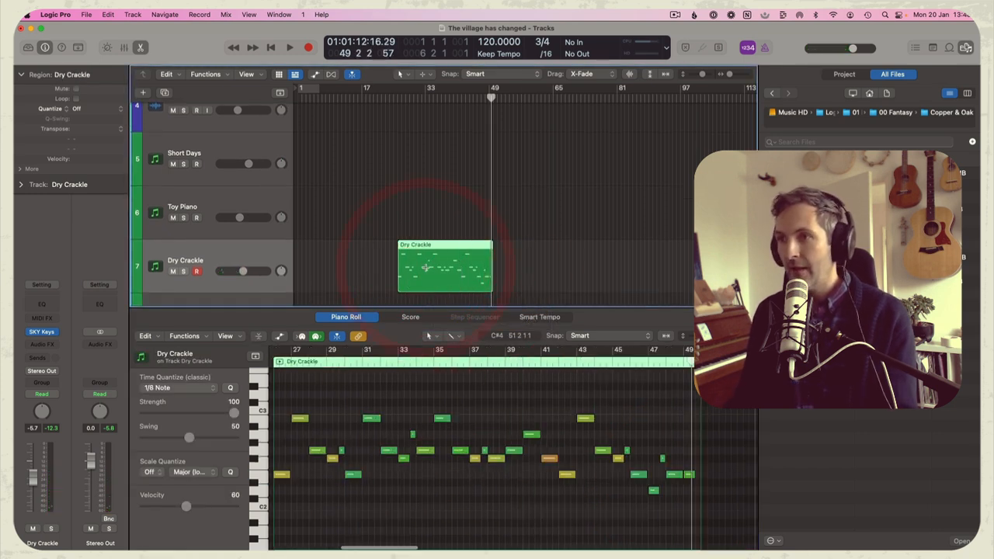
Step: Play the joined Dry Crackle region from about bar 25 and close the Piano Roll to review it in the full arrangement
{"action": "left_click", "coordinate": [399, 99]}
{"action": "key", "text": "space"}
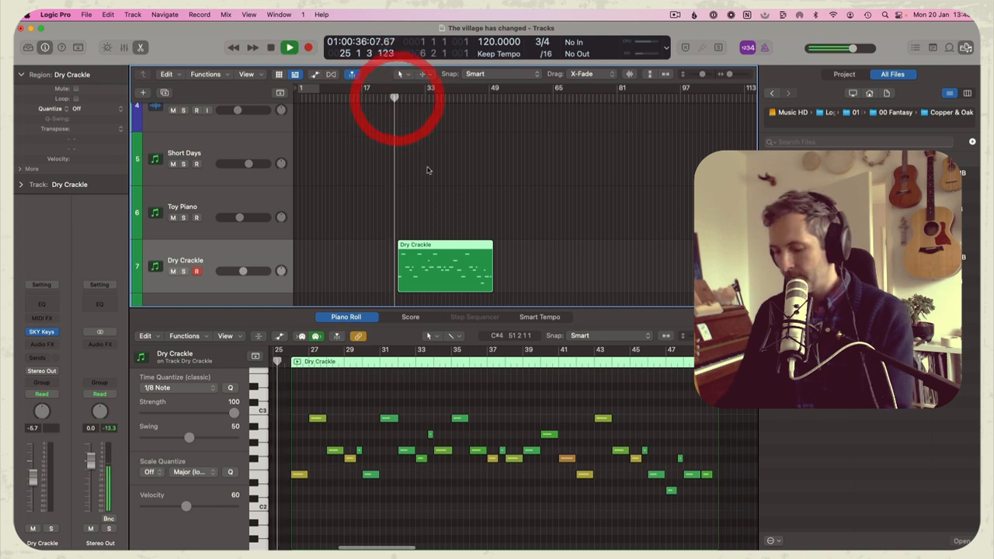
{"action": "key", "text": "p"}
{"action": "left_click", "coordinate": [341, 318]}
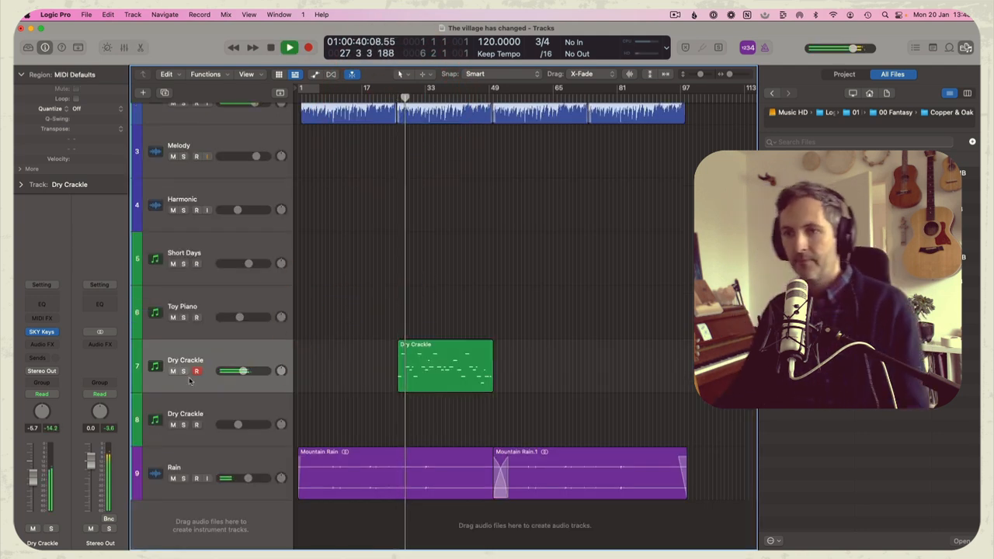
{"action": "key", "text": "space"}
Step: Transpose all notes of the joined Dry Crackle region down one octave and replay it from about bar 25
{"action": "double_click", "coordinate": [433, 359]}
{"action": "left_click", "coordinate": [437, 411]}
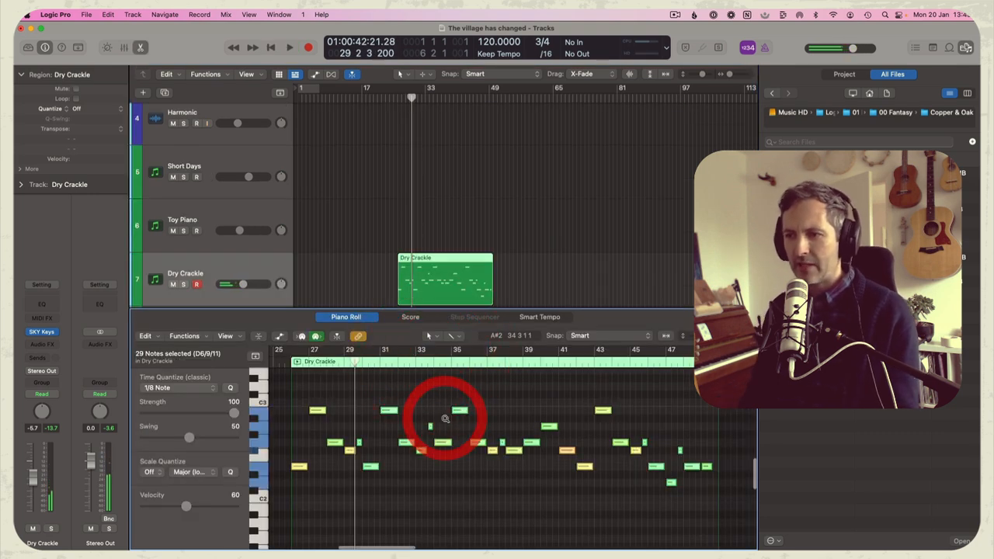
{"action": "double_click", "coordinate": [397, 95]}
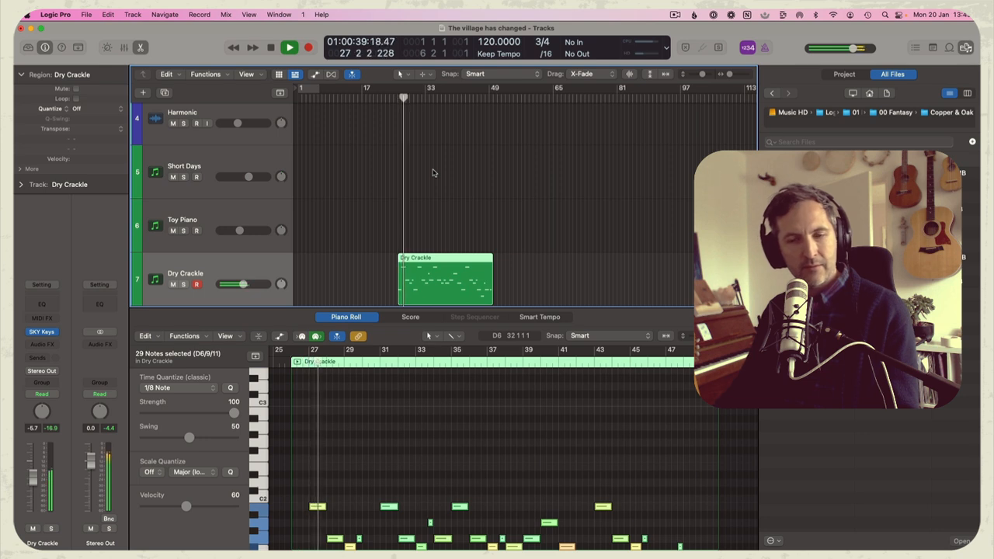
{"action": "key", "text": "e"}
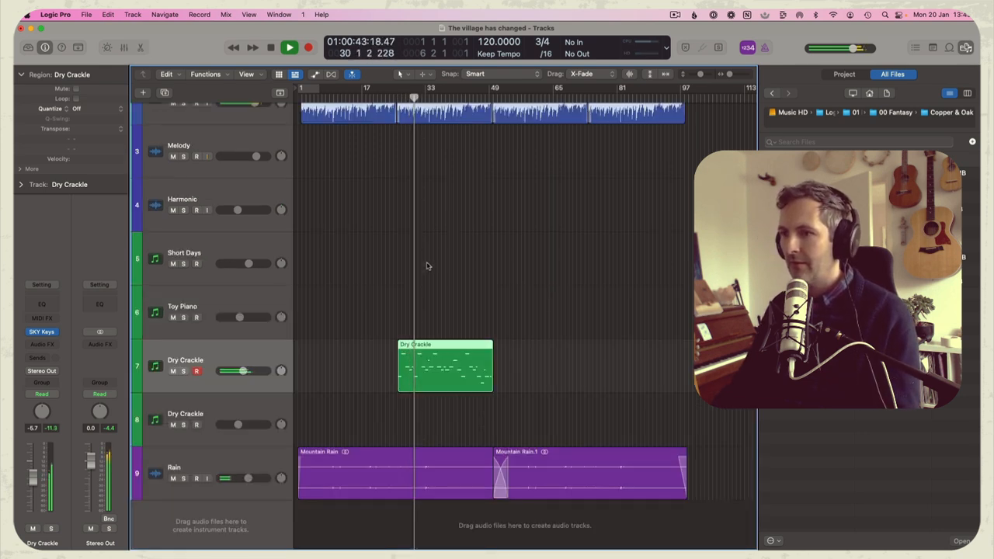
{"action": "double_click", "coordinate": [435, 372]}
{"action": "left_click", "coordinate": [430, 416]}
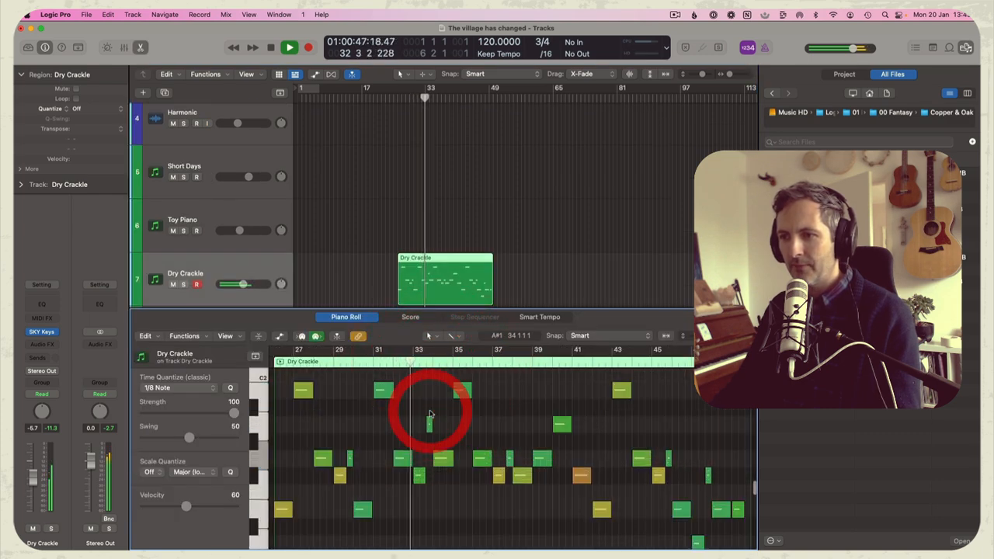
{"action": "key", "text": "a"}
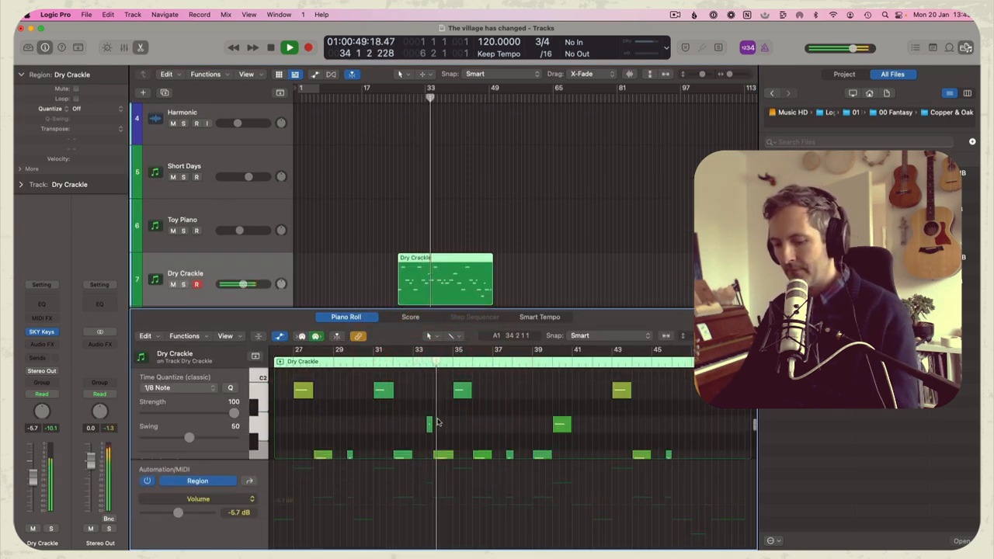
{"action": "key", "text": "a"}
{"action": "key", "text": "p"}
{"action": "left_click", "coordinate": [508, 175]}
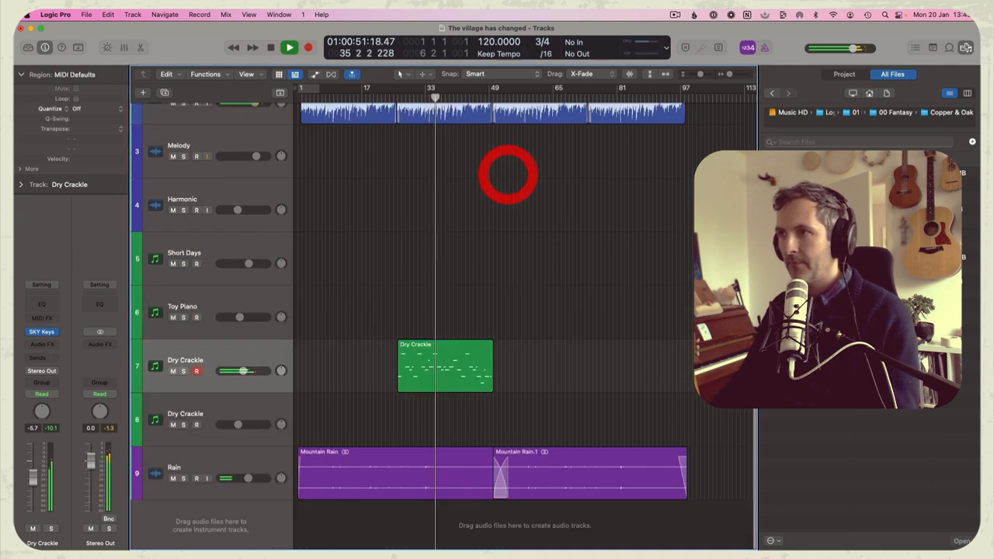
Step: Select all four guitar regions on the Audio 1 track, stop playback and place the playhead at bar 28 to check their timing
{"action": "left_click_drag", "start_coordinate": [687, 171], "coordinate": [334, 110]}
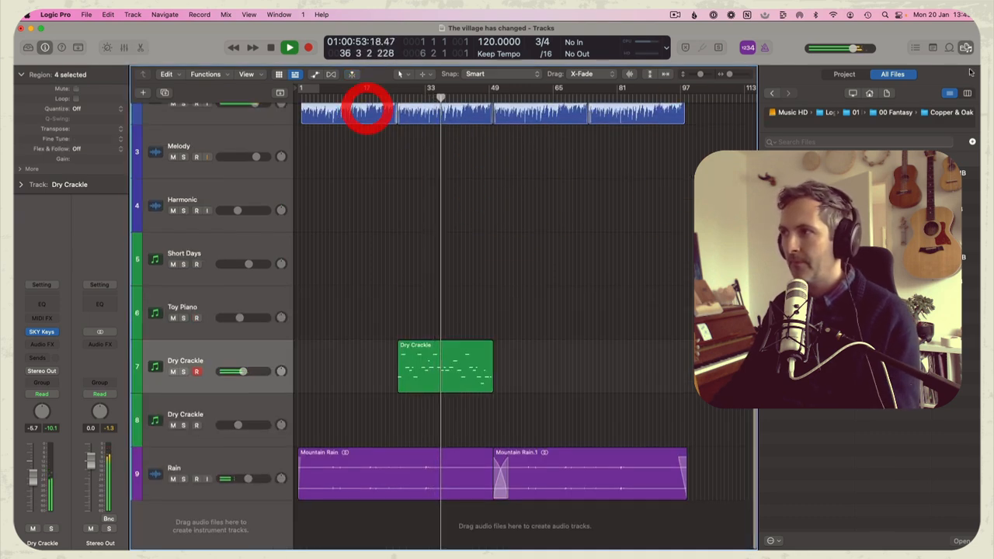
{"action": "left_click_drag", "start_coordinate": [729, 73], "coordinate": [743, 74]}
{"action": "key", "text": "space"}
{"action": "scroll", "coordinate": [563, 190], "scroll_direction": "right", "scroll_amount": 15}
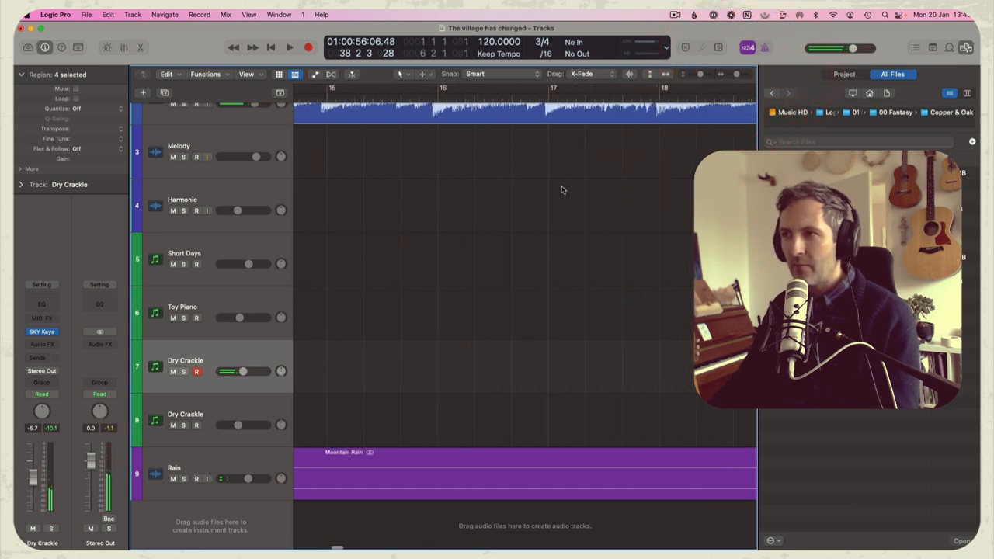
{"action": "scroll", "coordinate": [563, 189], "scroll_direction": "right", "scroll_amount": 12}
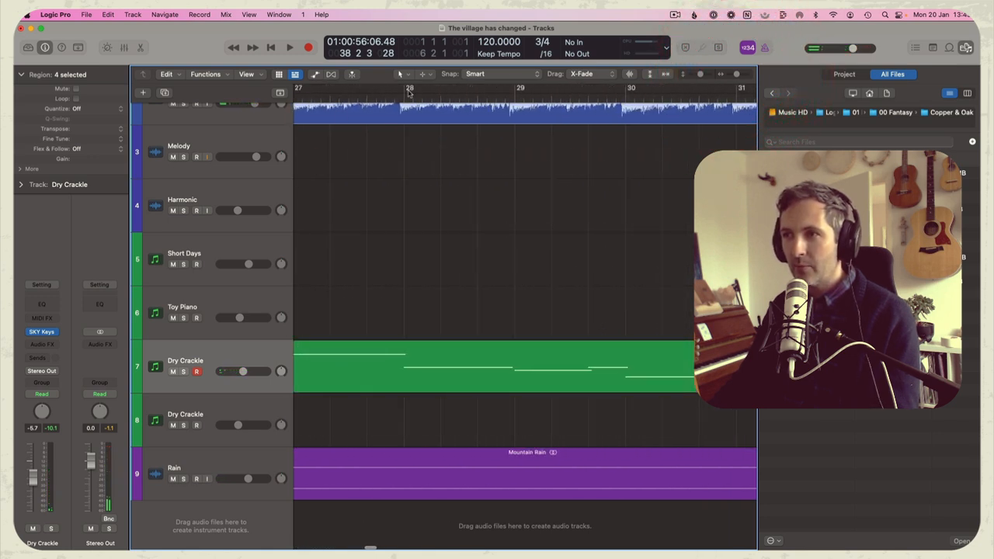
{"action": "left_click_drag", "start_coordinate": [420, 96], "coordinate": [403, 96]}
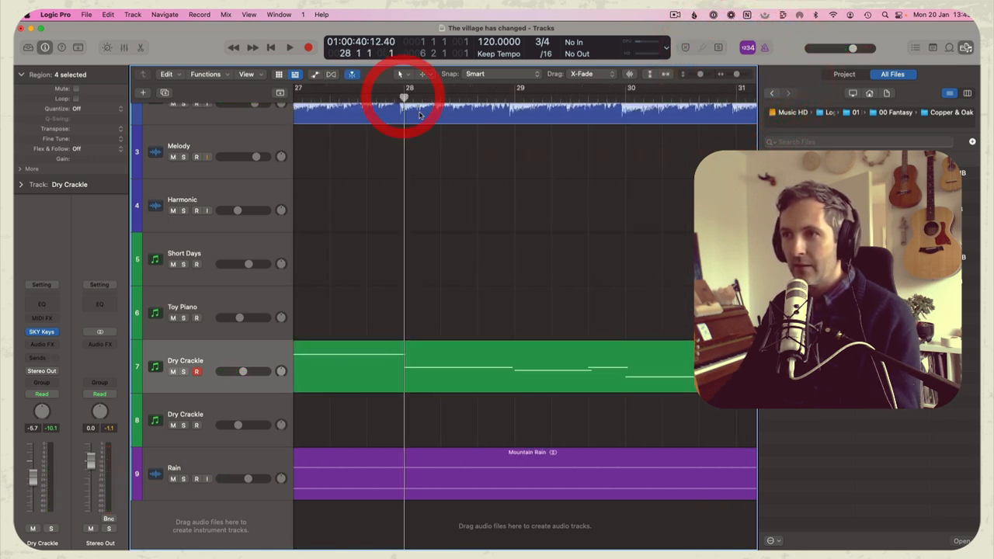
Step: Nudge the four selected Audio 1 guitar regions slightly later so their notes align with the bar lines
{"action": "left_click", "coordinate": [439, 152]}
{"action": "key", "text": "z"}
{"action": "left_click", "coordinate": [235, 127]}
{"action": "key", "text": "z"}
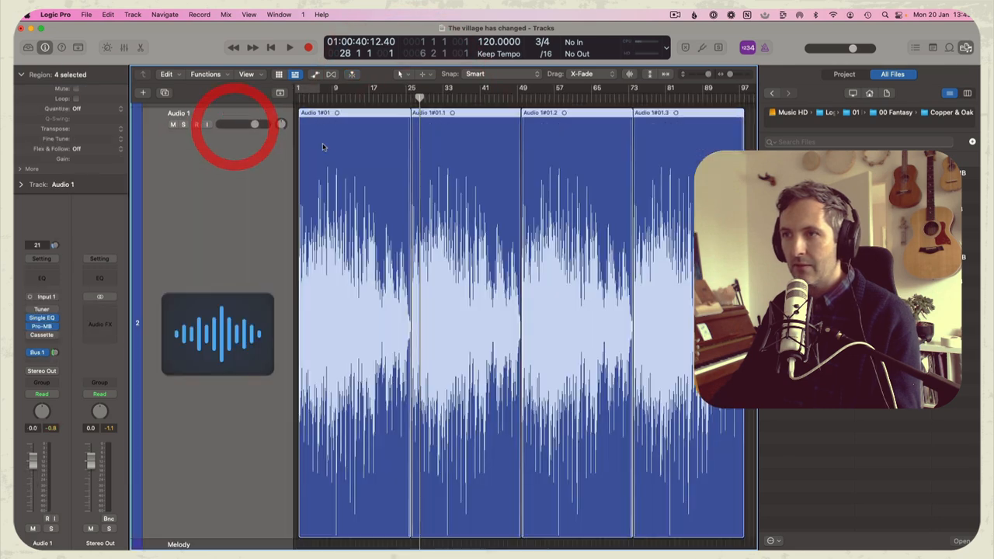
{"action": "left_click", "coordinate": [739, 76]}
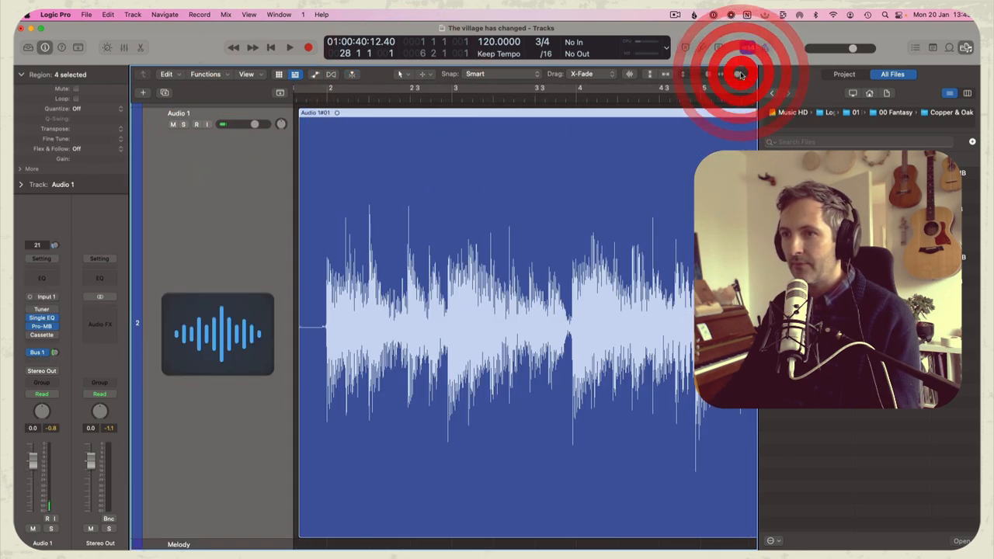
{"action": "left_click_drag", "start_coordinate": [541, 97], "coordinate": [519, 96]}
{"action": "left_click_drag", "start_coordinate": [562, 172], "coordinate": [568, 170]}
Step: Play back the guitar start and the passage from about bar 25, then stop and select the Short Days track
{"action": "key", "text": "space"}
{"action": "key", "text": "z"}
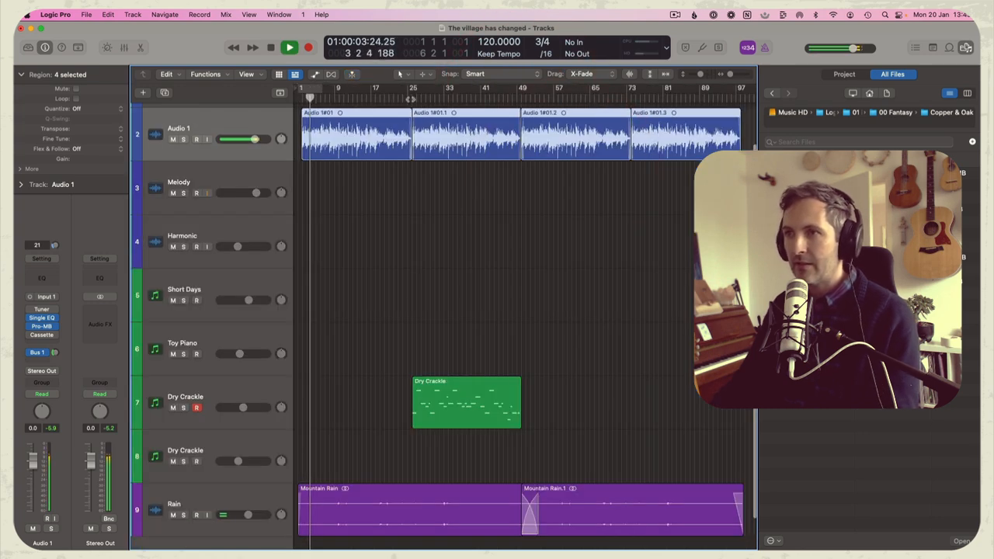
{"action": "left_click", "coordinate": [410, 96]}
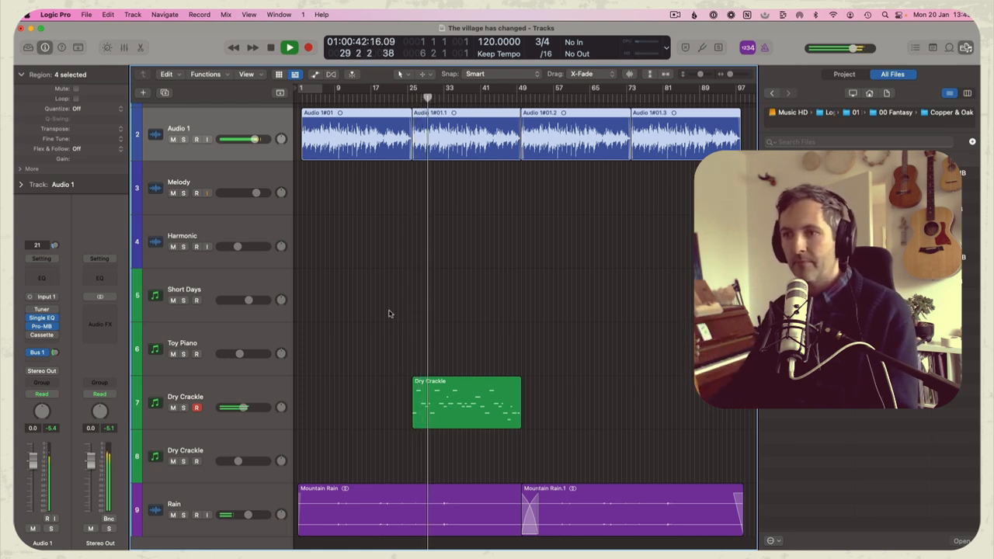
{"action": "key", "text": "space"}
{"action": "left_click", "coordinate": [203, 288]}
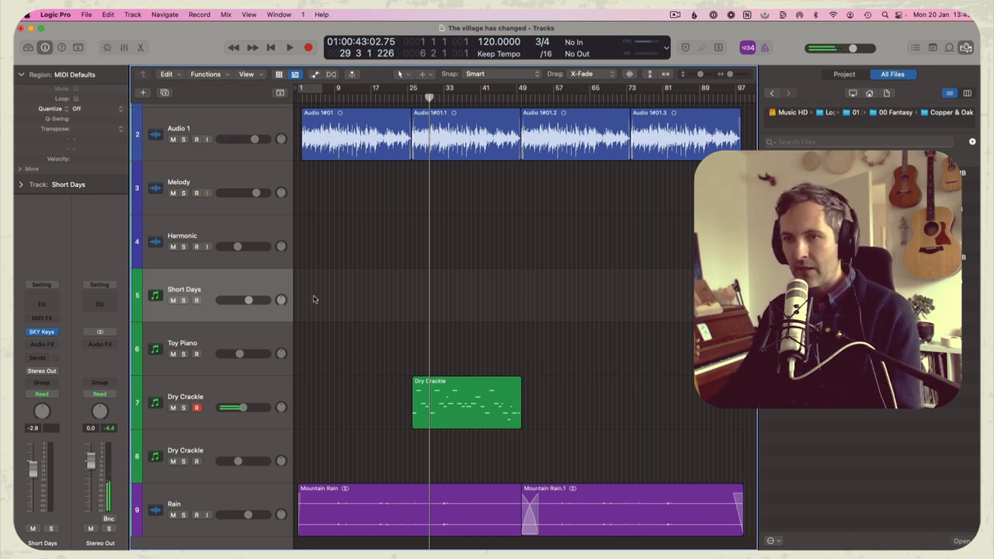
Step: Arm the Short Days track for recording and bring the playhead back to bar 26
{"action": "left_click", "coordinate": [197, 299]}
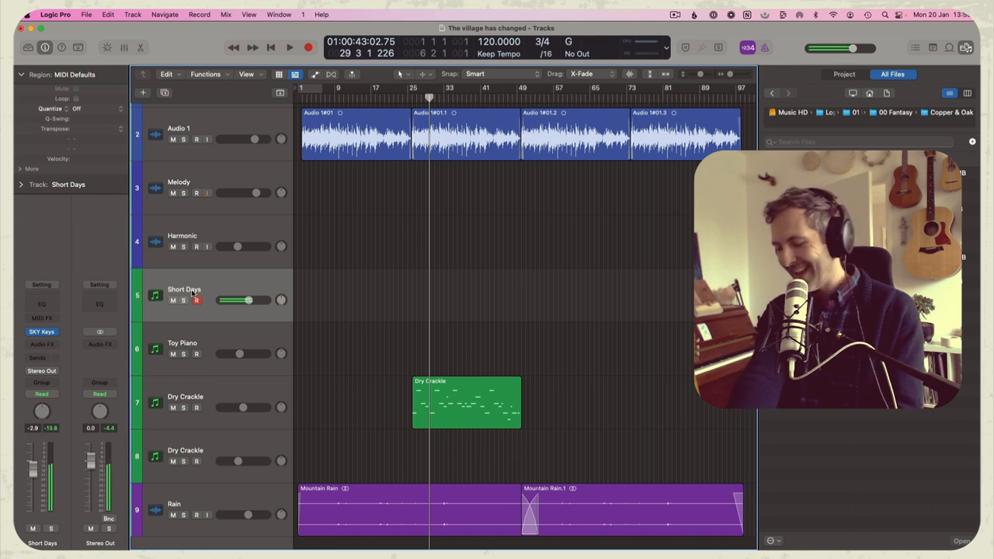
{"action": "key", "text": "comma"}
{"action": "key", "text": "comma"}
{"action": "key", "text": "comma"}
{"action": "key", "text": "comma"}
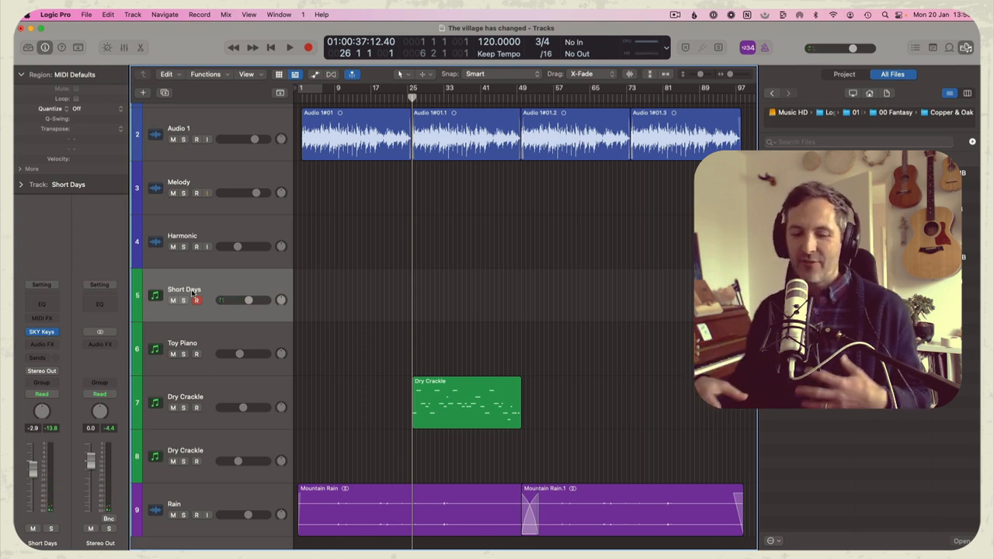
Step: Mute the Audio 1 guitar, play the passage from bar 26 to try out Short Days, stop and unmute the guitar
{"action": "left_click", "coordinate": [173, 140]}
{"action": "key", "text": "space"}
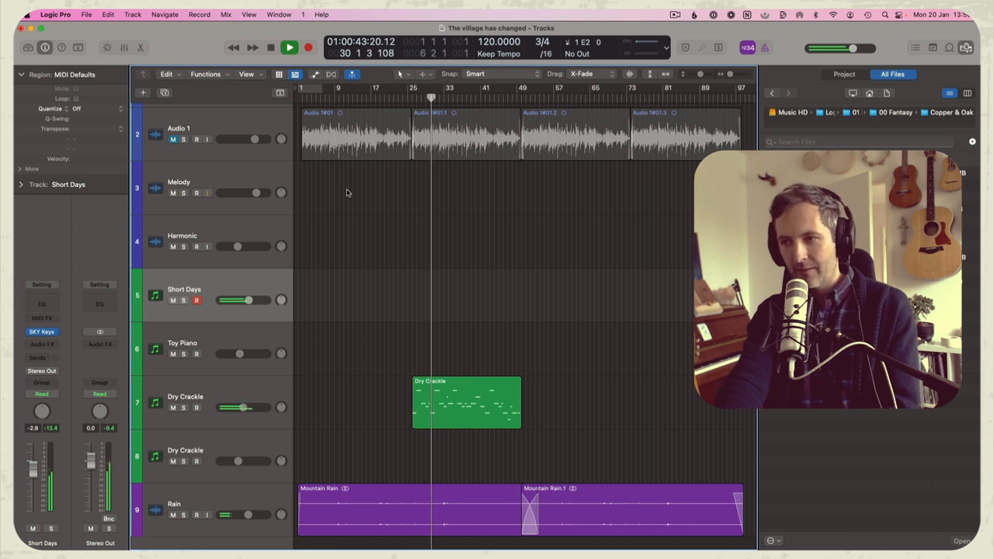
{"action": "key", "text": "space"}
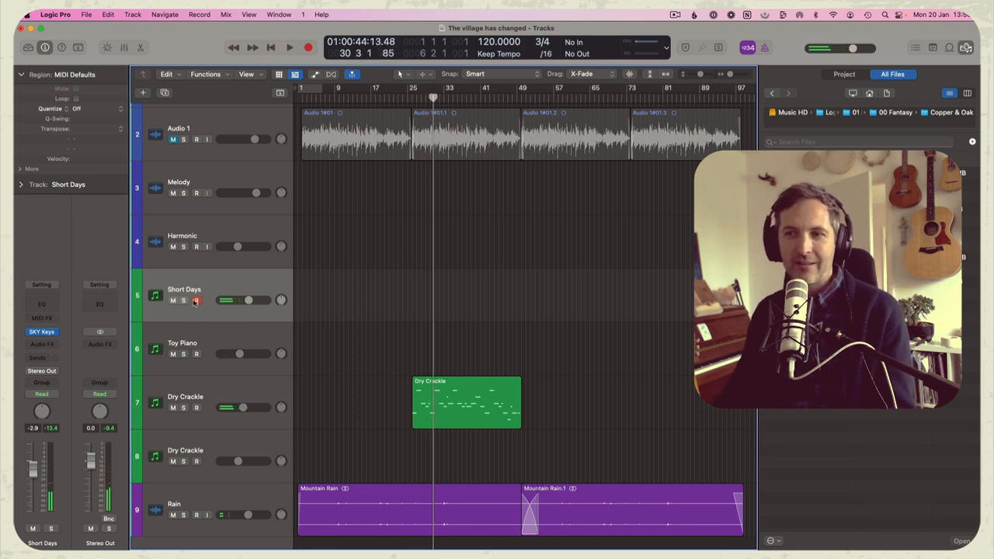
{"action": "left_click", "coordinate": [173, 139]}
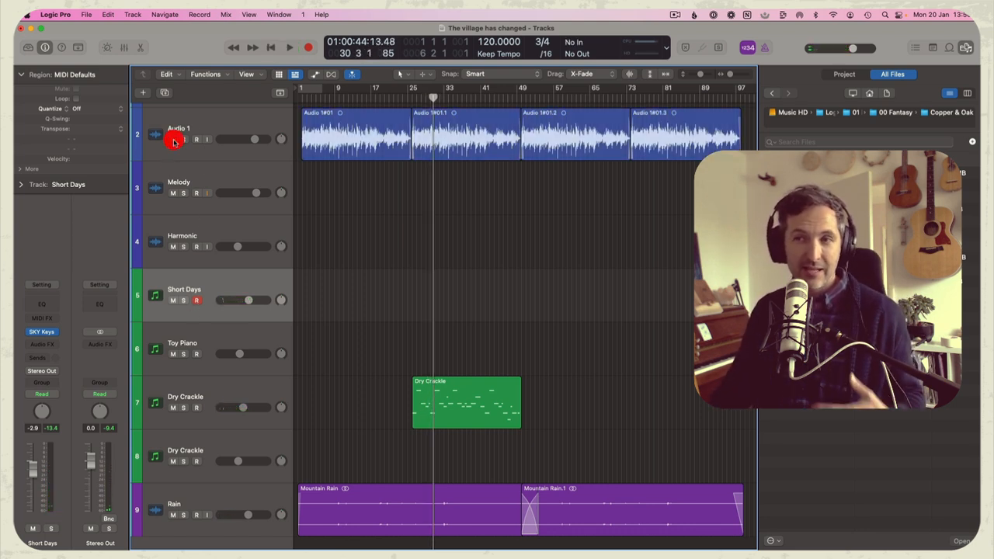
Step: Record a trial Short Days take from bar 26, stop and delete the take
{"action": "key", "text": "comma"}
{"action": "key", "text": "comma"}
{"action": "key", "text": "comma"}
{"action": "key", "text": "comma"}
{"action": "key", "text": "comma"}
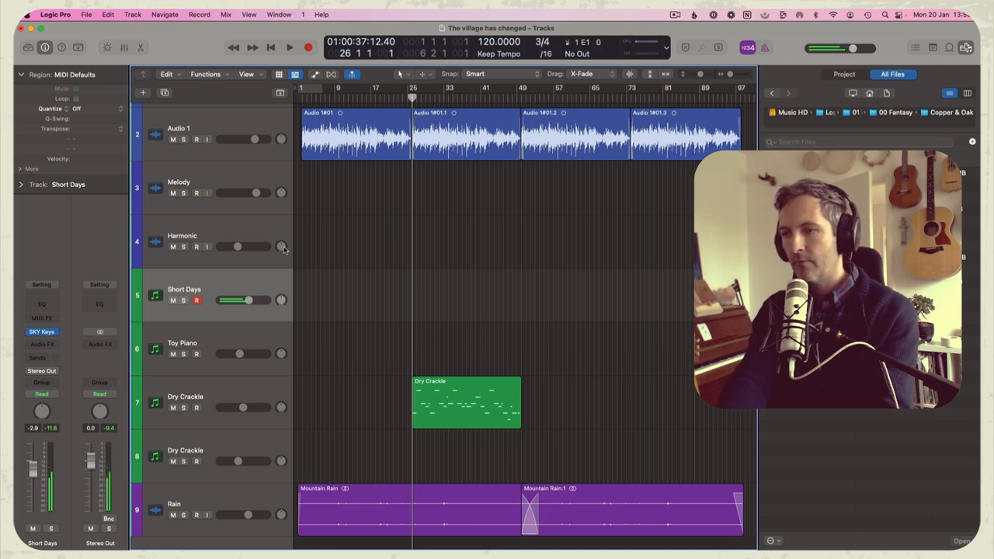
{"action": "key", "text": "space"}
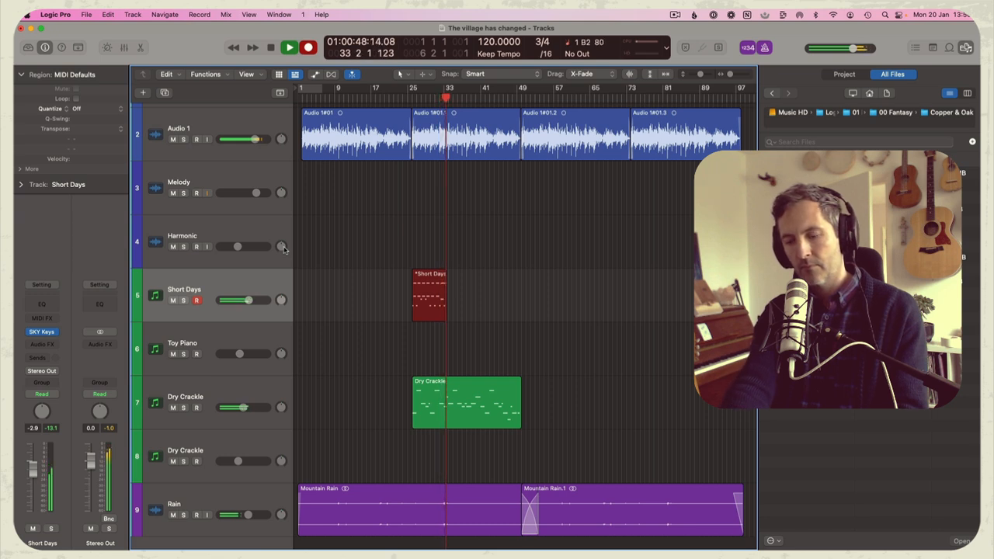
{"action": "key", "text": "space"}
{"action": "key", "text": "Delete"}
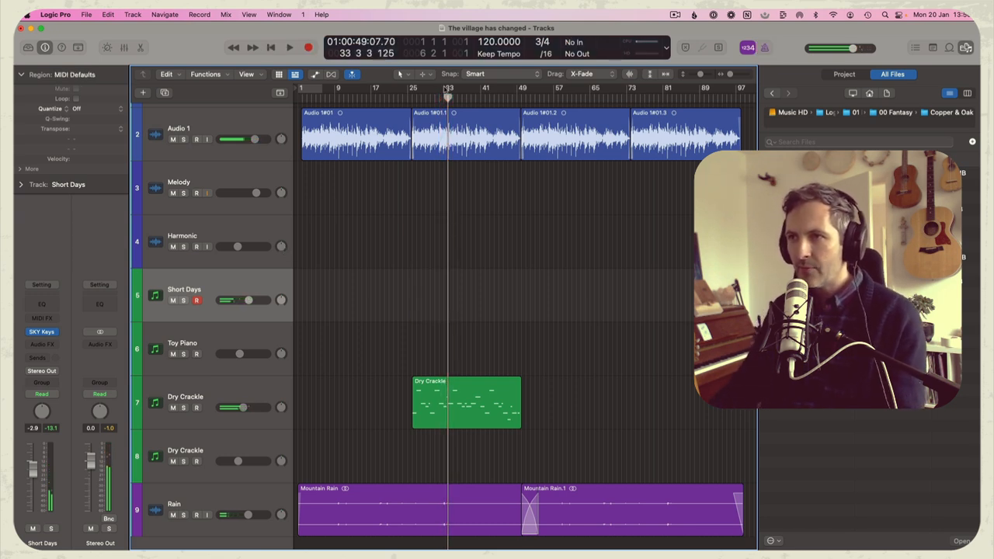
Step: Record a Short Days part from bar 26 to about bar 42 and select all its notes in the Piano Roll
{"action": "left_click", "coordinate": [413, 97]}
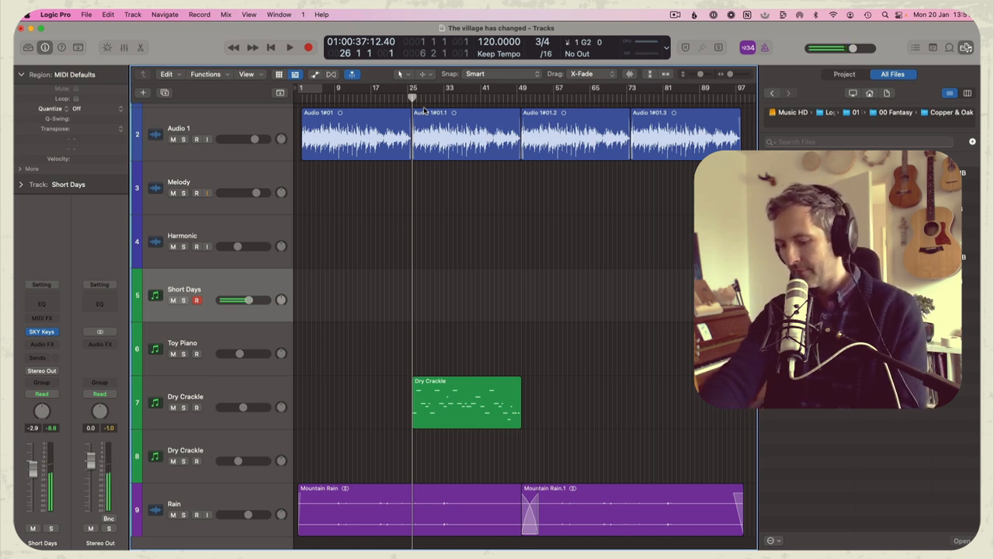
{"action": "key", "text": "r"}
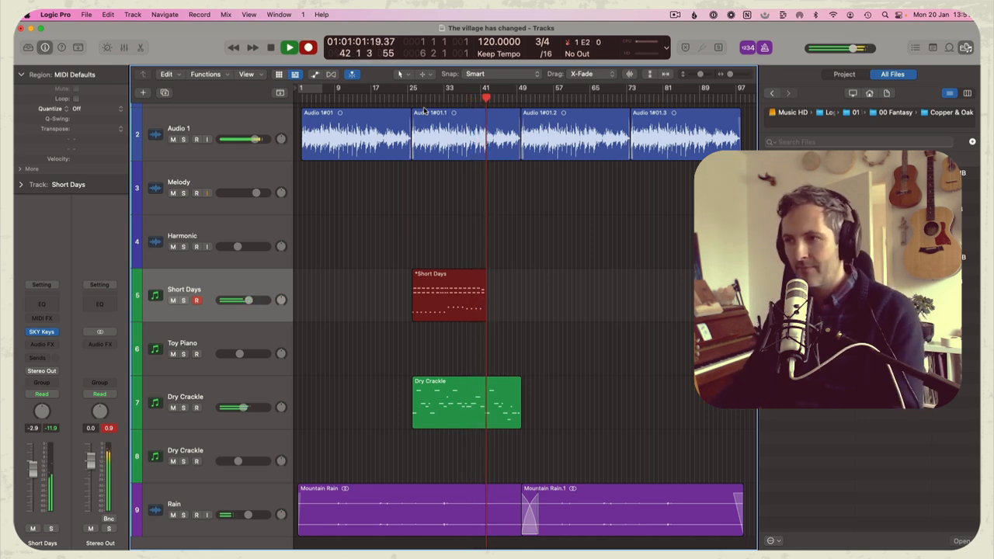
{"action": "key", "text": "space"}
{"action": "double_click", "coordinate": [436, 313]}
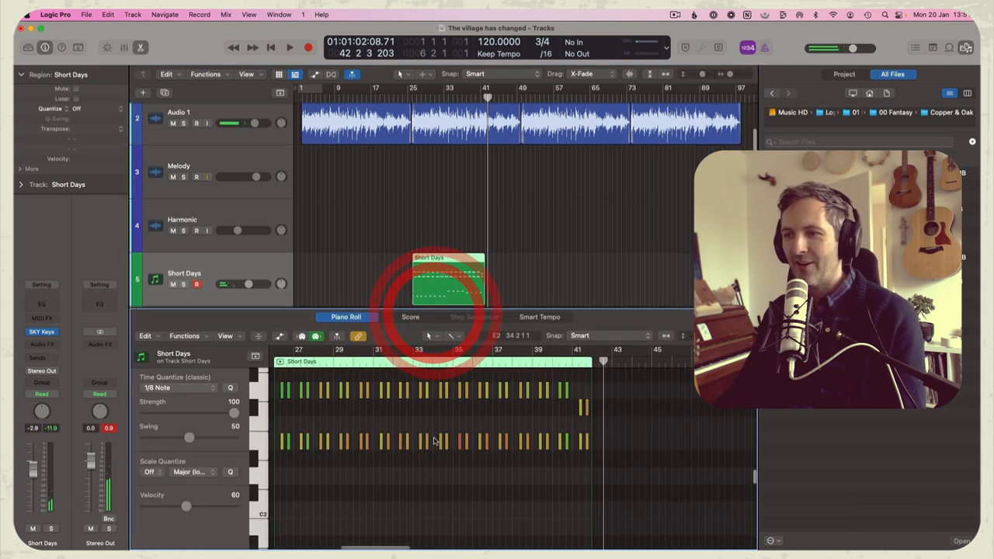
{"action": "left_click", "coordinate": [410, 492]}
Step: Duplicate the Short Days region directly after itself and cut off the copy's surplus so it ends at bar 50 with Dry Crackle
{"action": "left_click_drag", "start_coordinate": [440, 285], "coordinate": [510, 284]}
{"action": "scroll", "coordinate": [510, 280], "scroll_direction": "down", "scroll_amount": 2}
{"action": "scroll", "coordinate": [511, 277], "scroll_direction": "down", "scroll_amount": 3}
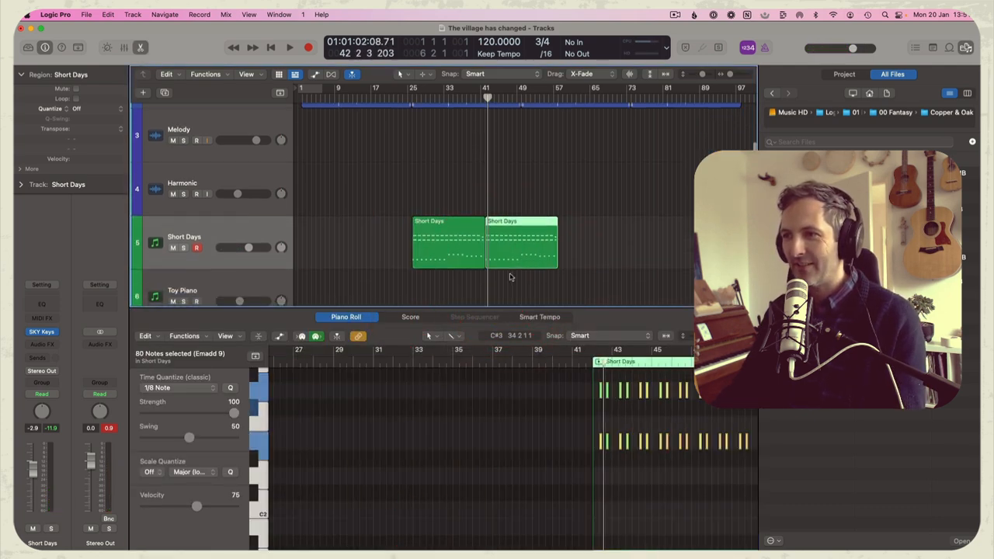
{"action": "left_click_drag", "start_coordinate": [523, 184], "coordinate": [619, 178]}
{"action": "left_click", "coordinate": [614, 178]}
{"action": "left_click", "coordinate": [529, 176]}
{"action": "key", "text": "Return"}
{"action": "key", "text": "Delete"}
Step: Join the two Short Days regions into one and close the Piano Roll
{"action": "left_click_drag", "start_coordinate": [446, 116], "coordinate": [530, 176]}
{"action": "key", "text": "super+k"}
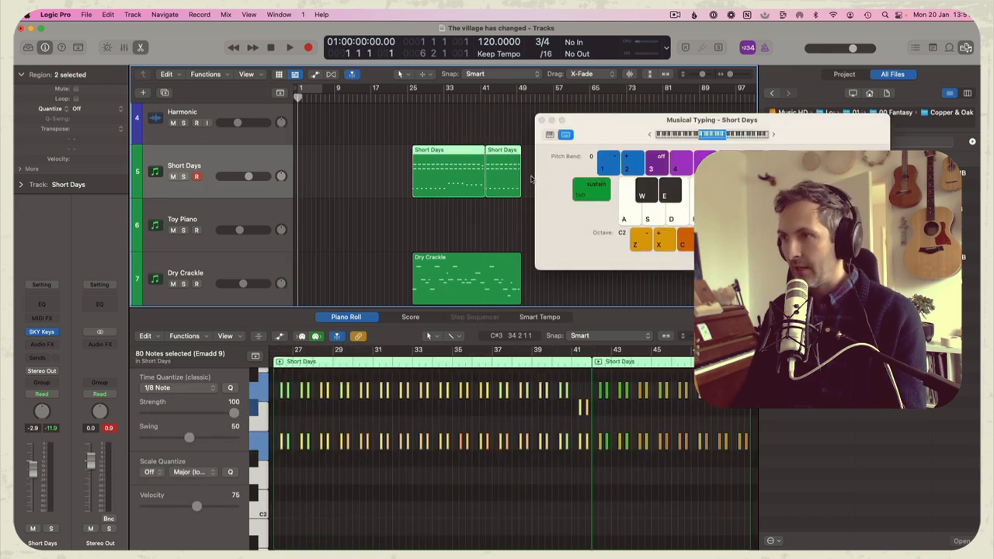
{"action": "key", "text": "super+k"}
{"action": "key", "text": "super+j"}
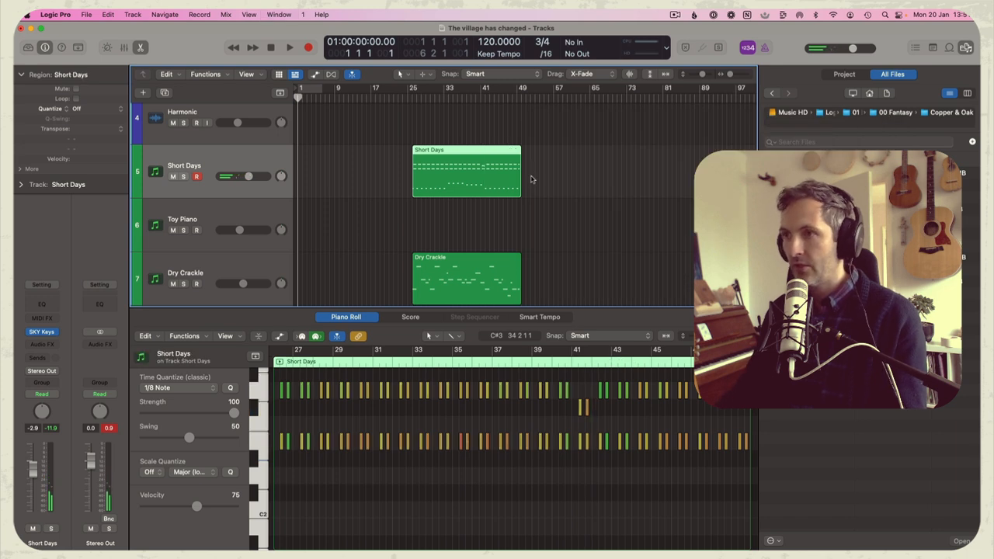
{"action": "left_click", "coordinate": [543, 186]}
{"action": "key", "text": "p"}
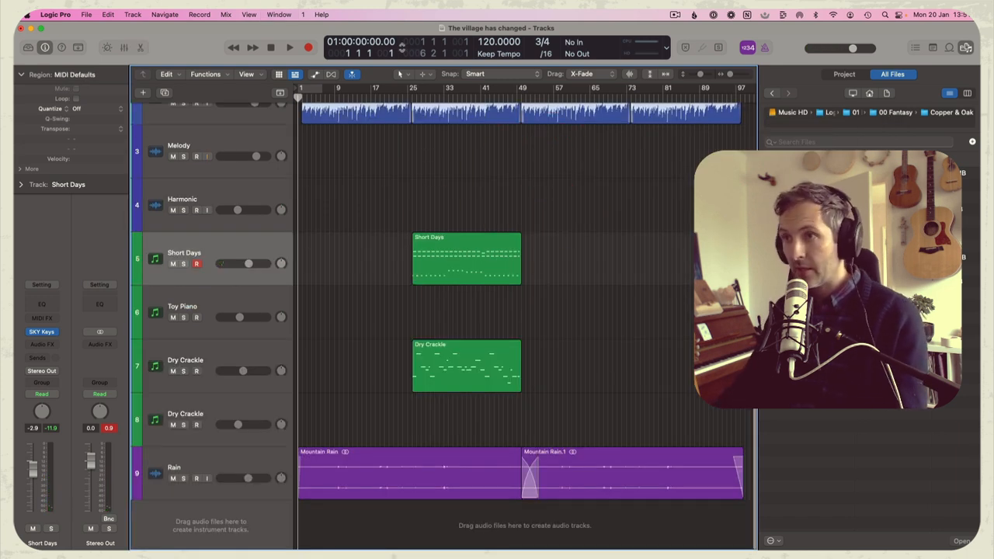
Step: Play back from about bar 25 and lower the Short Days track volume to -10.4 dB
{"action": "double_click", "coordinate": [406, 97]}
{"action": "left_click", "coordinate": [454, 217]}
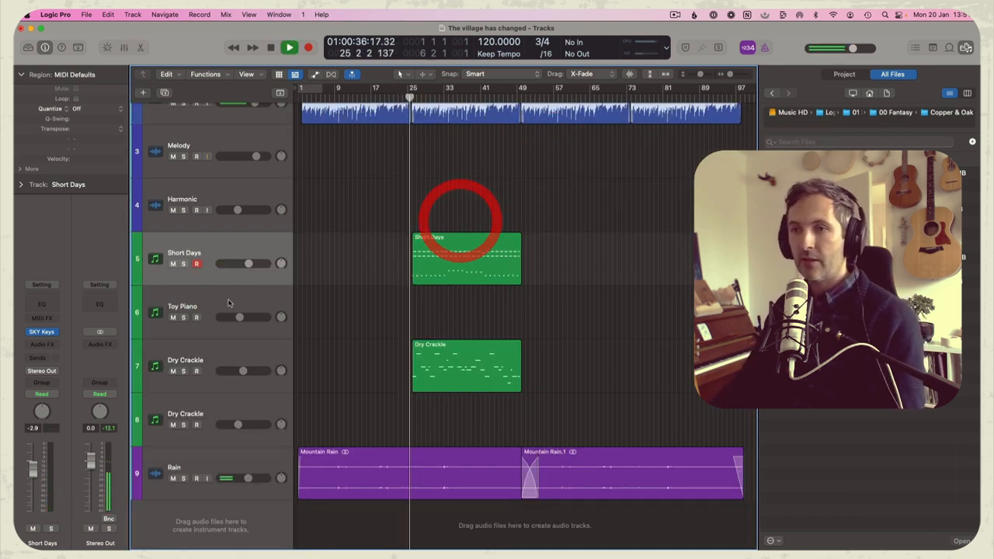
{"action": "left_click_drag", "start_coordinate": [247, 265], "coordinate": [237, 264]}
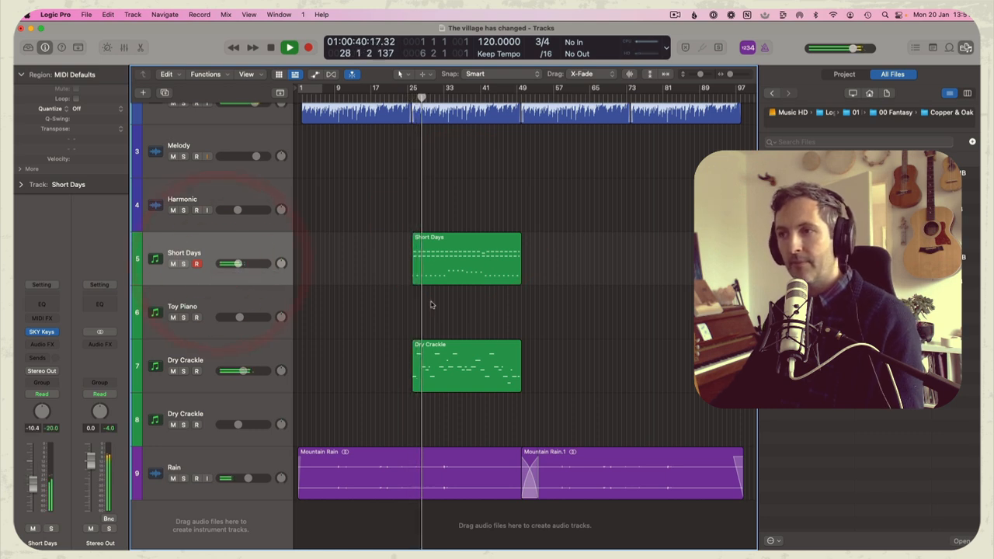
{"action": "scroll", "coordinate": [430, 306], "scroll_direction": "up", "scroll_amount": 3}
{"action": "key", "text": "space"}
Step: Move the joined Short Days region to start at bar 50 and resume playback
{"action": "left_click_drag", "start_coordinate": [429, 307], "coordinate": [536, 311]}
{"action": "key", "text": "space"}
{"action": "left_click", "coordinate": [504, 286]}
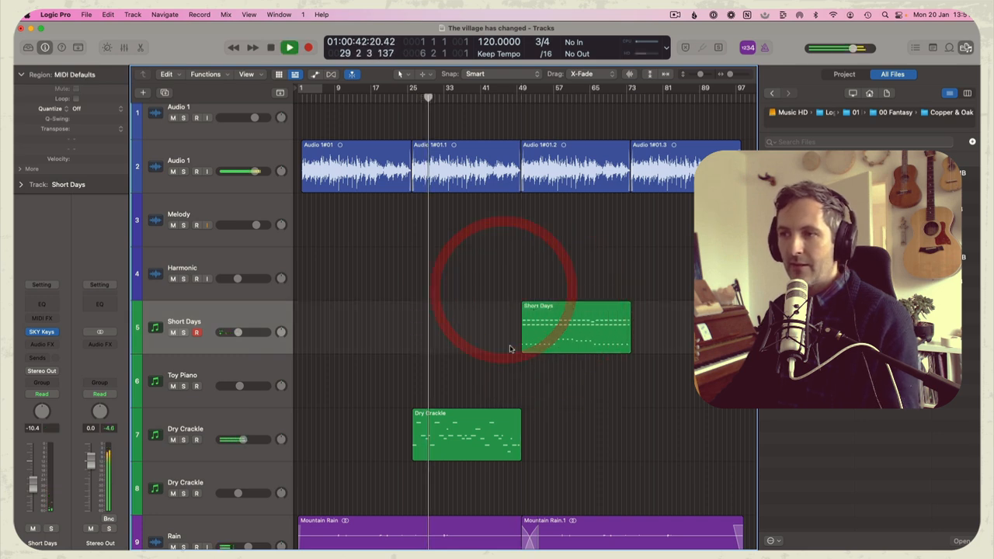
Step: Copy the Dry Crackle region to bar 50 on its own track and on the Toy Piano track
{"action": "left_click", "coordinate": [444, 437]}
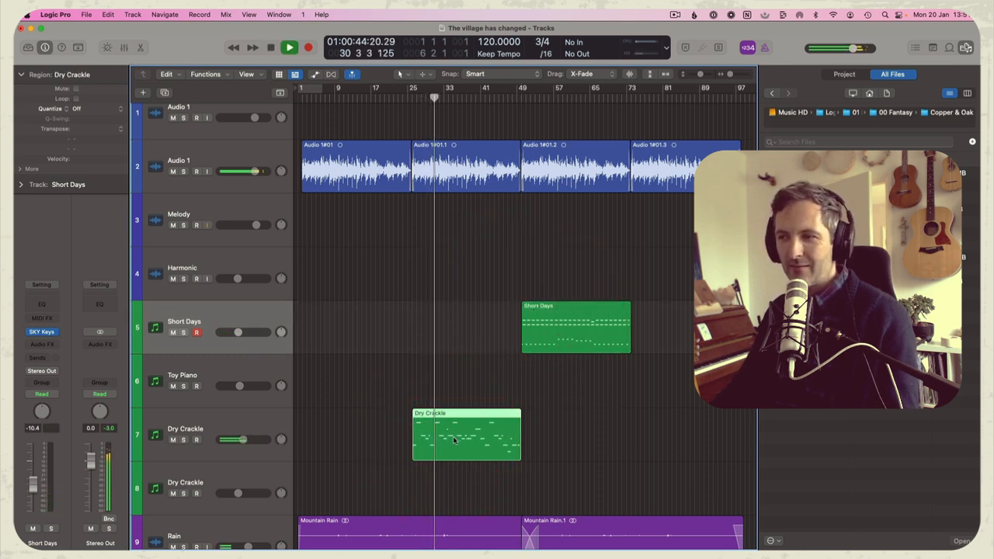
{"action": "left_click_drag", "start_coordinate": [446, 442], "coordinate": [548, 381]}
{"action": "left_click", "coordinate": [215, 362]}
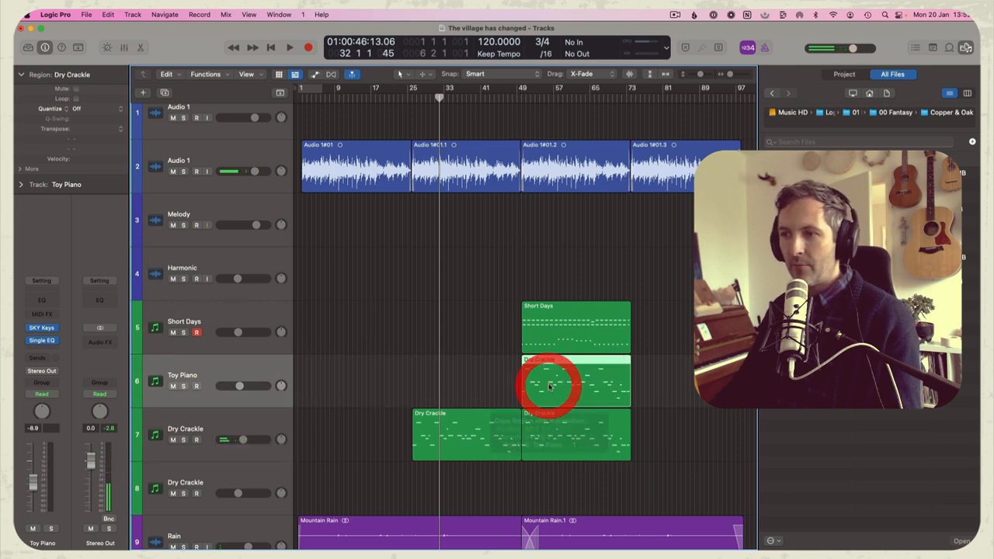
Step: Transpose all notes of the Toy Piano track's region up one octave and play it from bar 50
{"action": "double_click", "coordinate": [551, 381]}
{"action": "left_click", "coordinate": [443, 413]}
{"action": "key", "text": "super+a"}
{"action": "key", "text": "alt+shift+Up"}
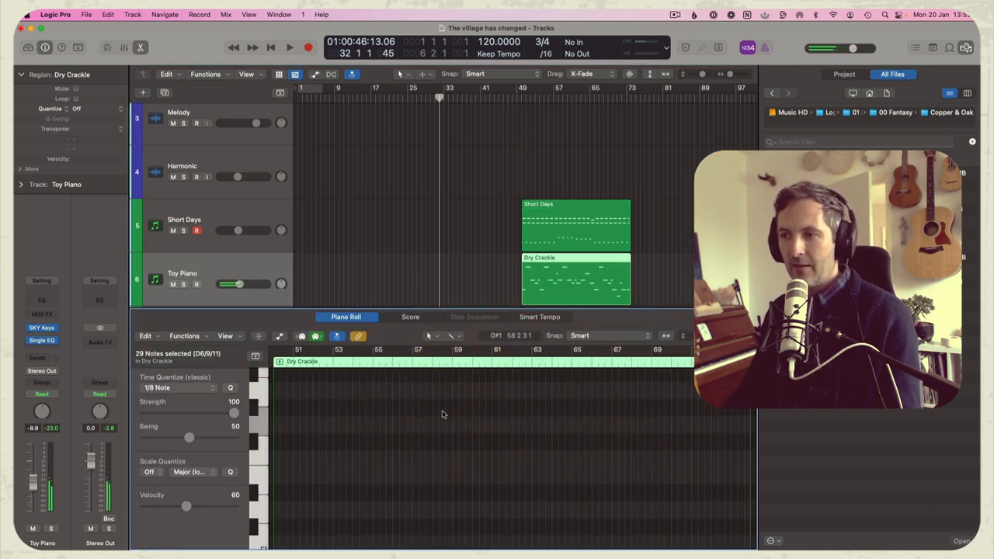
{"action": "key", "text": "space"}
{"action": "left_click", "coordinate": [522, 93]}
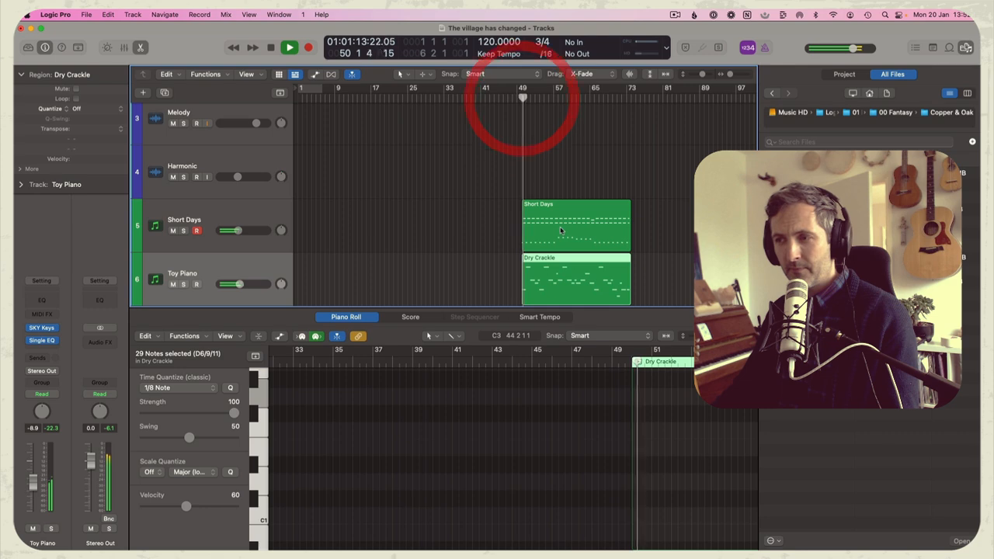
{"action": "key", "text": "e"}
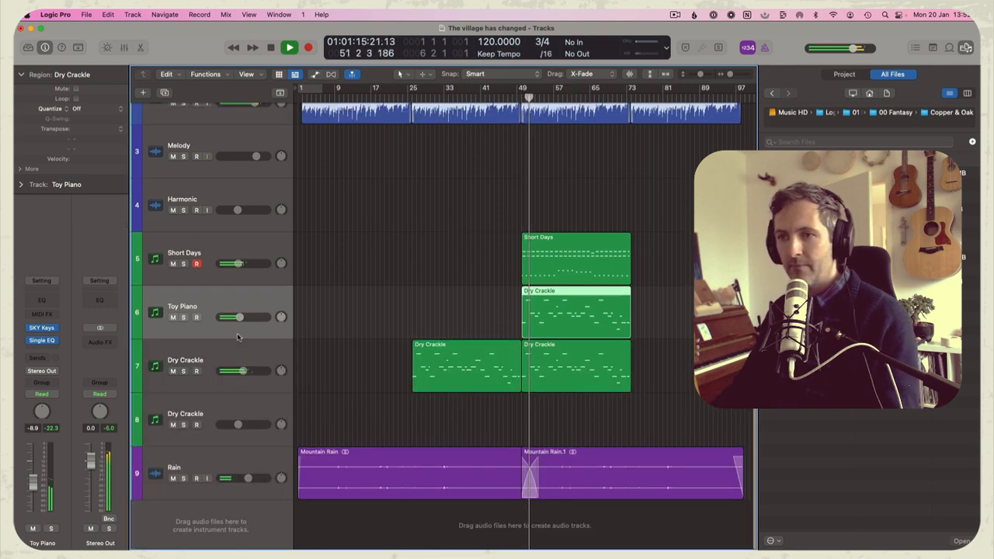
Step: Set the velocity of all notes in the Toy Piano track's region to 89 and close the Piano Roll
{"action": "double_click", "coordinate": [536, 315]}
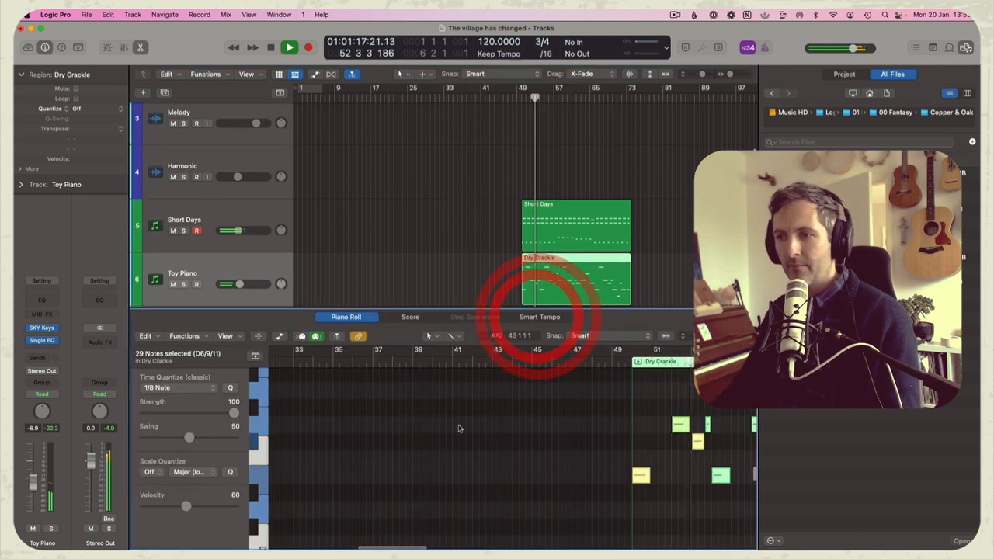
{"action": "left_click", "coordinate": [588, 437]}
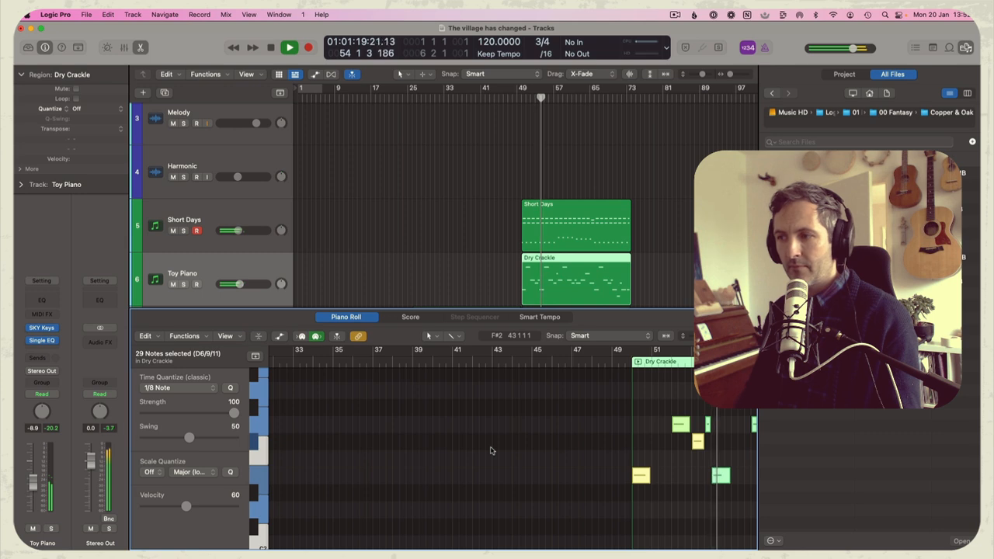
{"action": "left_click", "coordinate": [490, 450]}
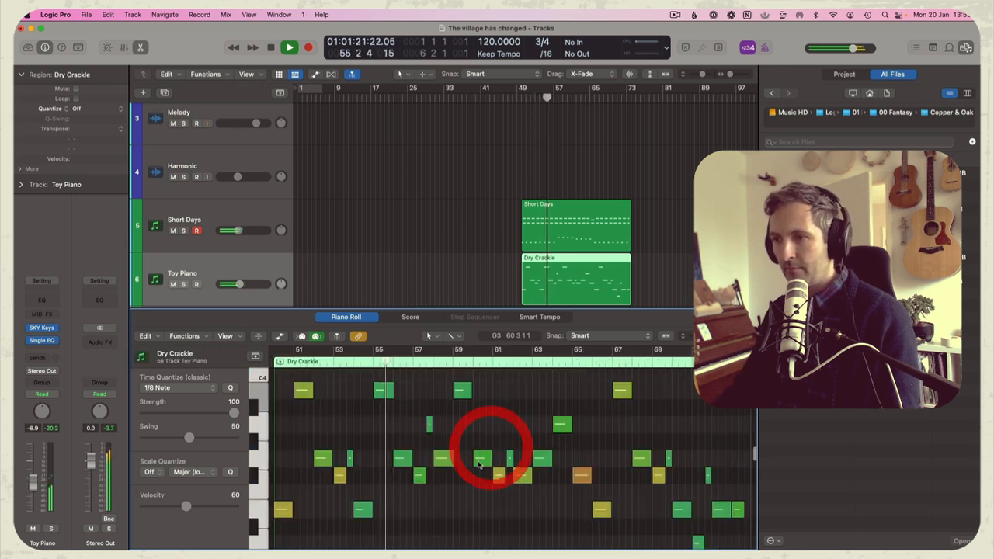
{"action": "key", "text": "super+a"}
{"action": "left_click", "coordinate": [205, 508]}
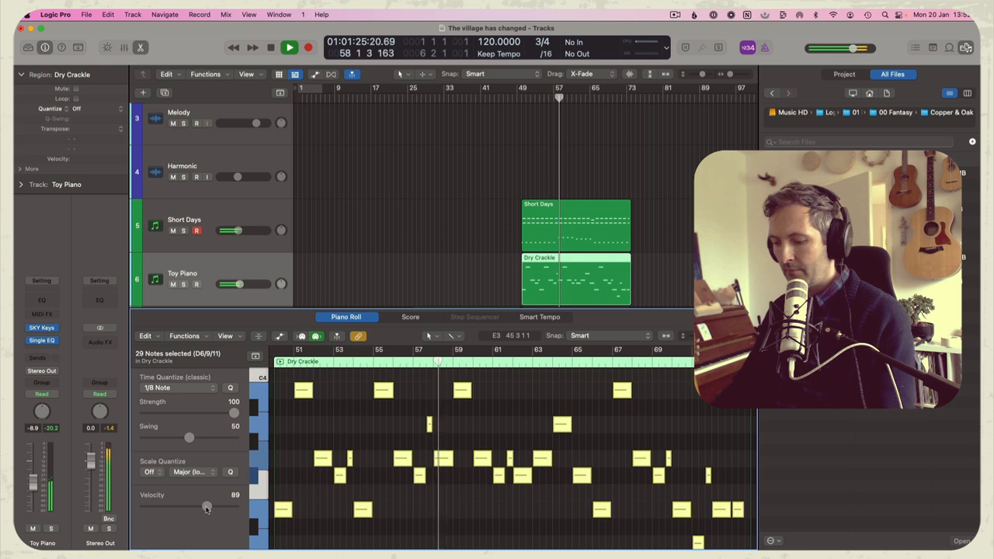
{"action": "key", "text": "e"}
{"action": "left_click", "coordinate": [473, 288]}
{"action": "left_click", "coordinate": [472, 286]}
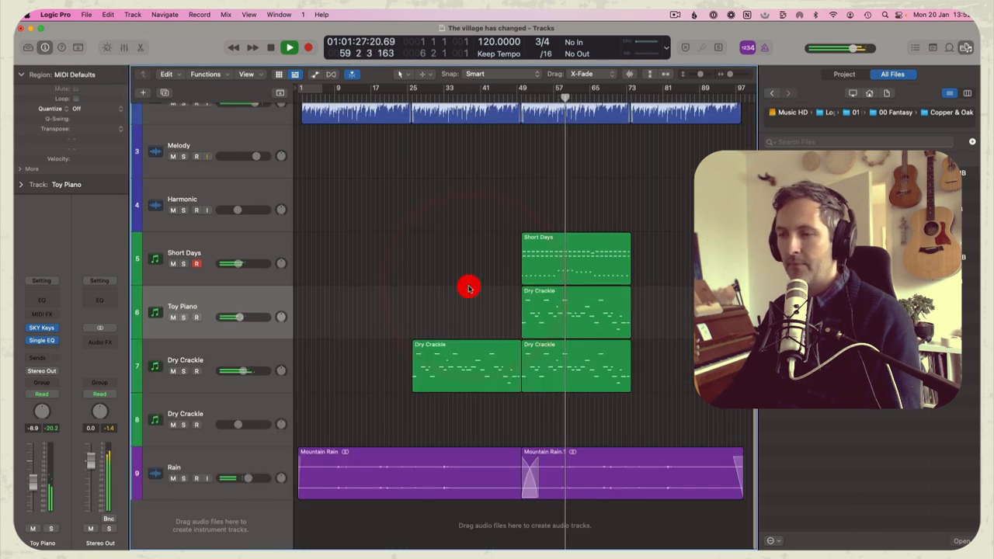
Step: Stop playback and delete the copied Dry Crackle region from the Toy Piano track
{"action": "key", "text": "space"}
{"action": "left_click", "coordinate": [576, 314]}
{"action": "key", "text": "Delete"}
Step: Arm Toy Piano instead of Short Days and play back from bar 49 to rehearse a part
{"action": "left_click", "coordinate": [516, 98]}
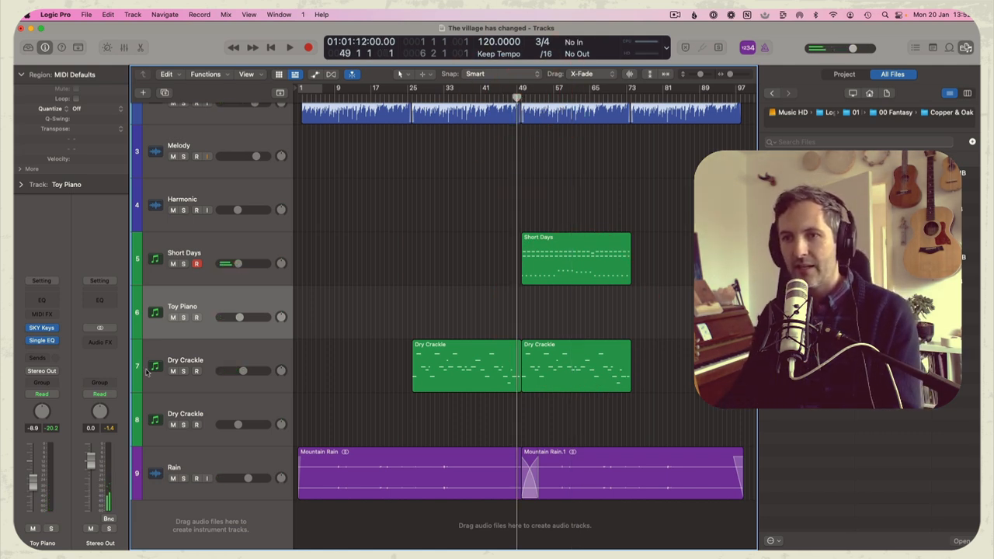
{"action": "left_click", "coordinate": [194, 317]}
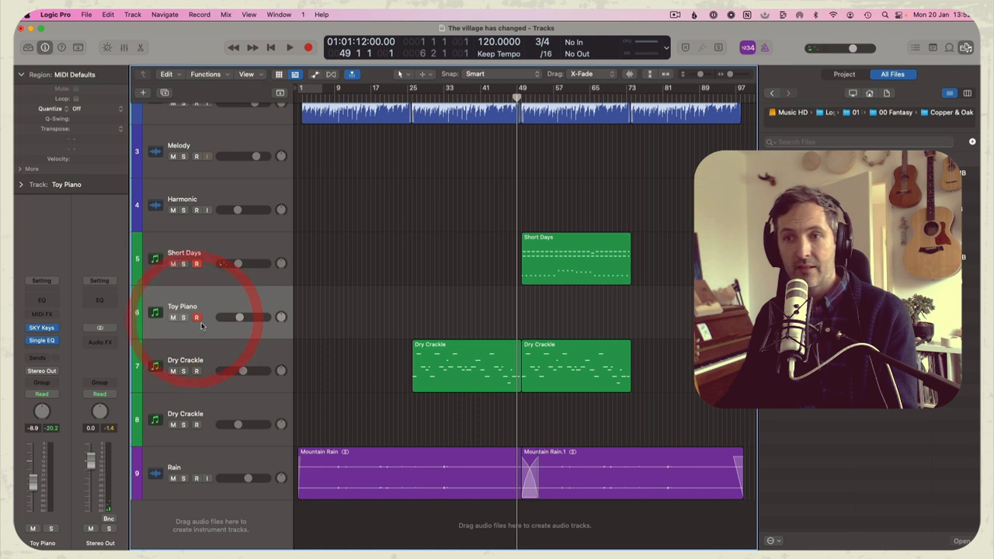
{"action": "left_click", "coordinate": [196, 263]}
{"action": "key", "text": "space"}
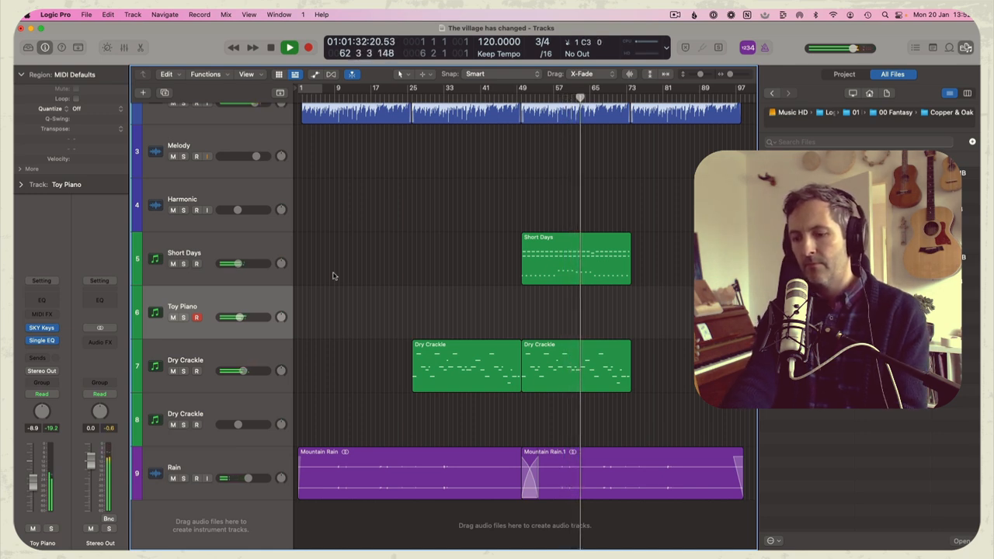
{"action": "key", "text": "space"}
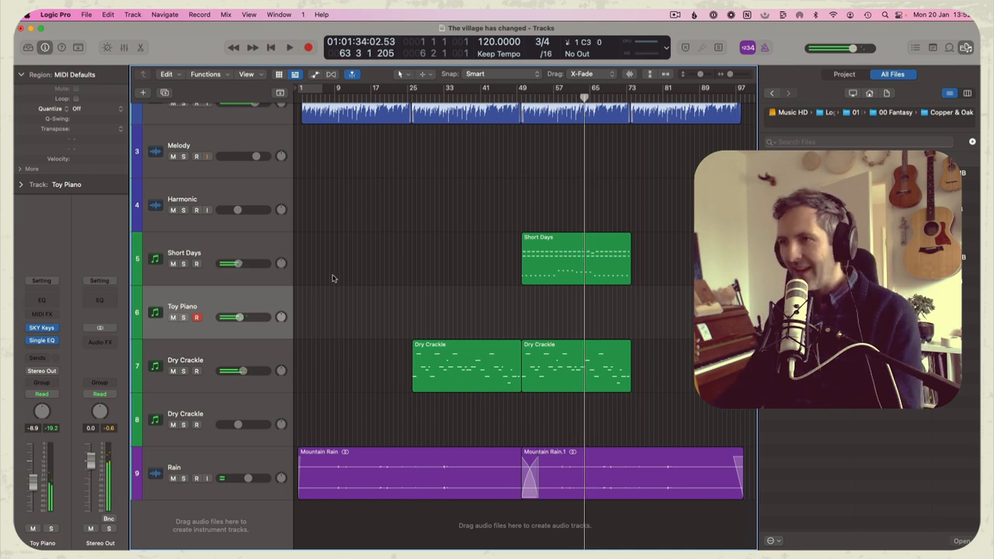
Step: Record a Toy Piano part from bar 49 to about bar 74
{"action": "left_click", "coordinate": [519, 100]}
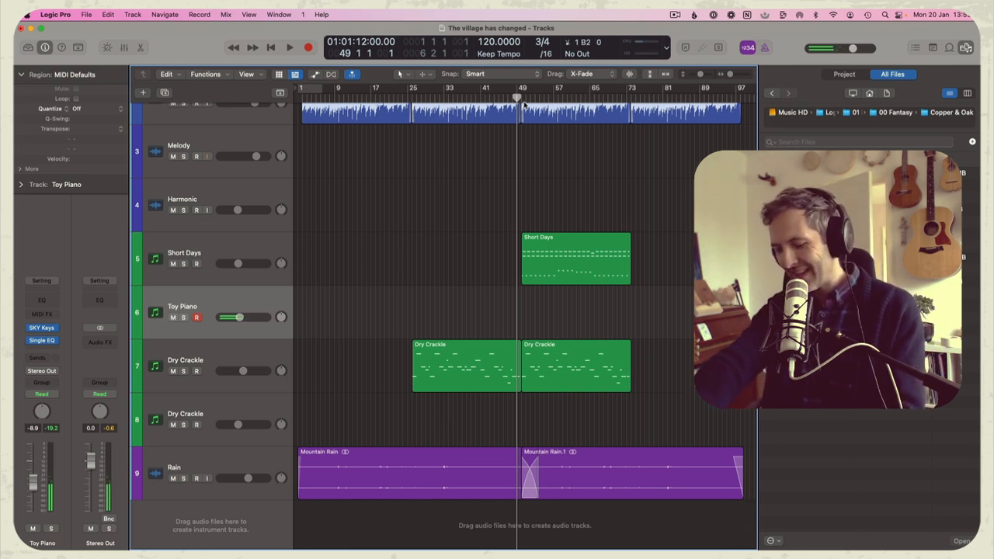
{"action": "key", "text": "space"}
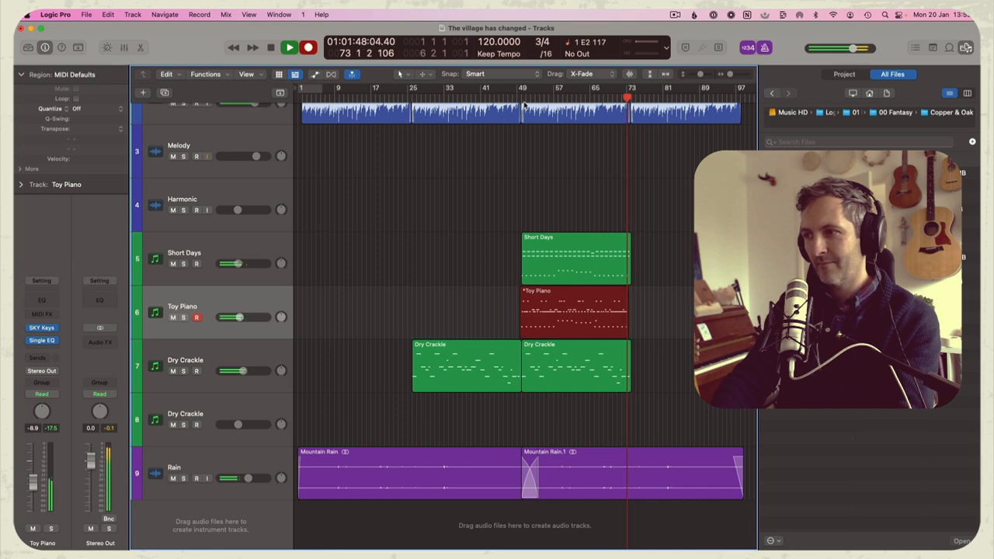
{"action": "key", "text": "space"}
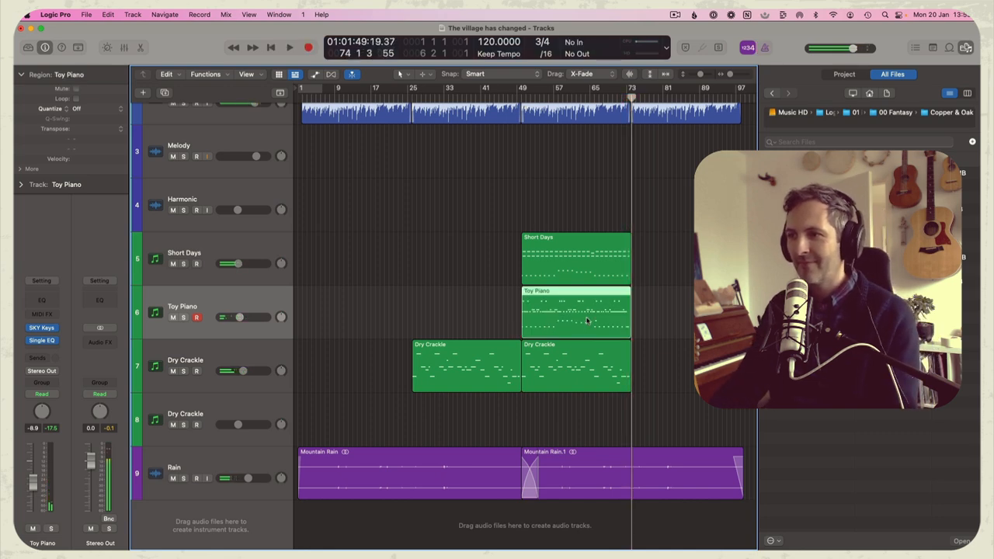
Step: Inspect the notes of the newly recorded Toy Piano region in the Piano Roll
{"action": "double_click", "coordinate": [586, 317]}
{"action": "left_click", "coordinate": [530, 469]}
{"action": "left_click", "coordinate": [530, 469]}
{"action": "key", "text": "z"}
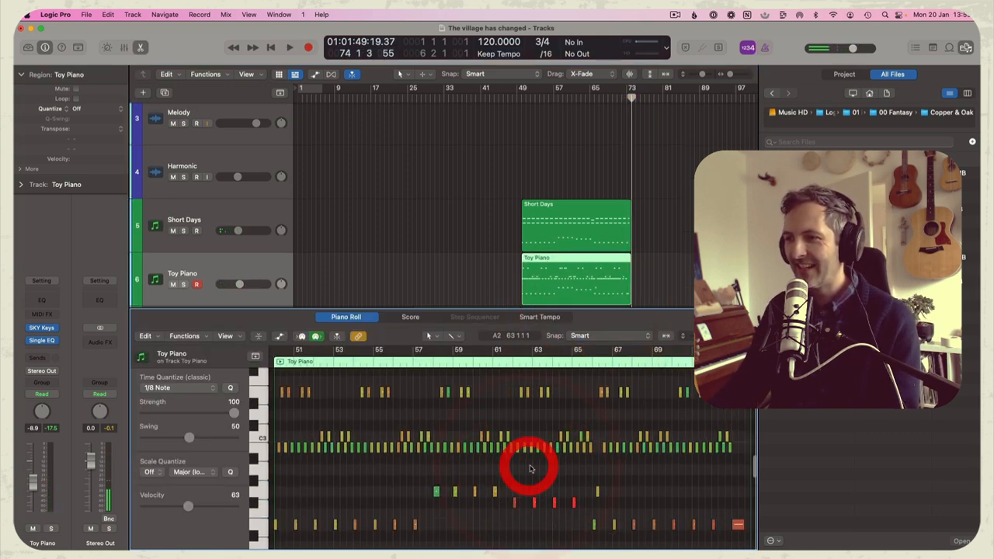
{"action": "key", "text": "p"}
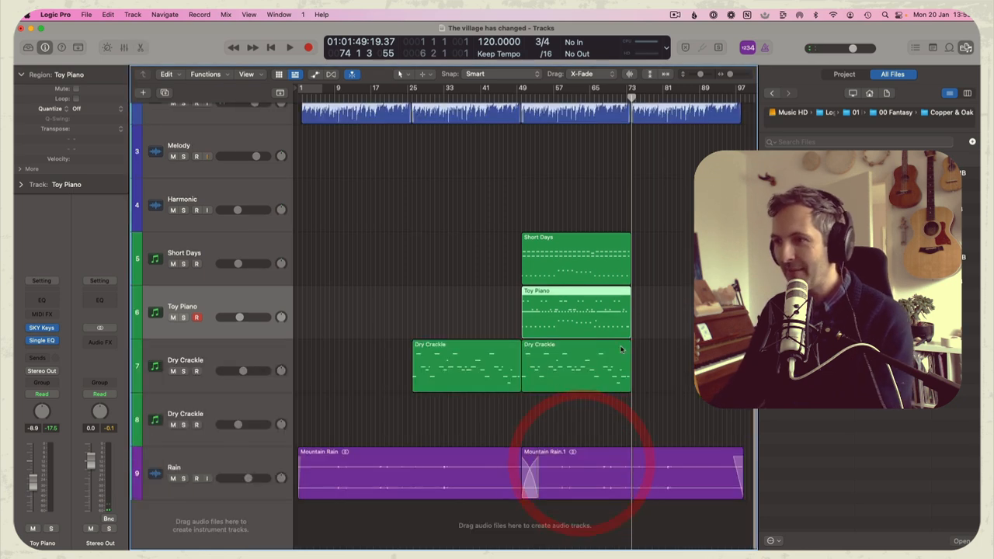
Step: Move the second Dry Crackle region, below the Toy Piano part, so that it starts at bar 74
{"action": "left_click", "coordinate": [565, 365]}
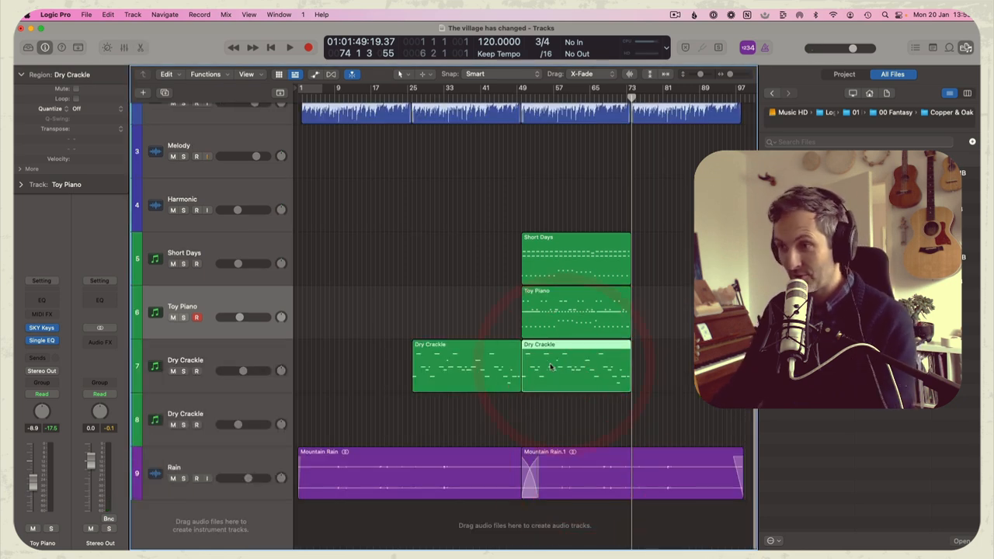
{"action": "left_click_drag", "start_coordinate": [554, 366], "coordinate": [665, 366]}
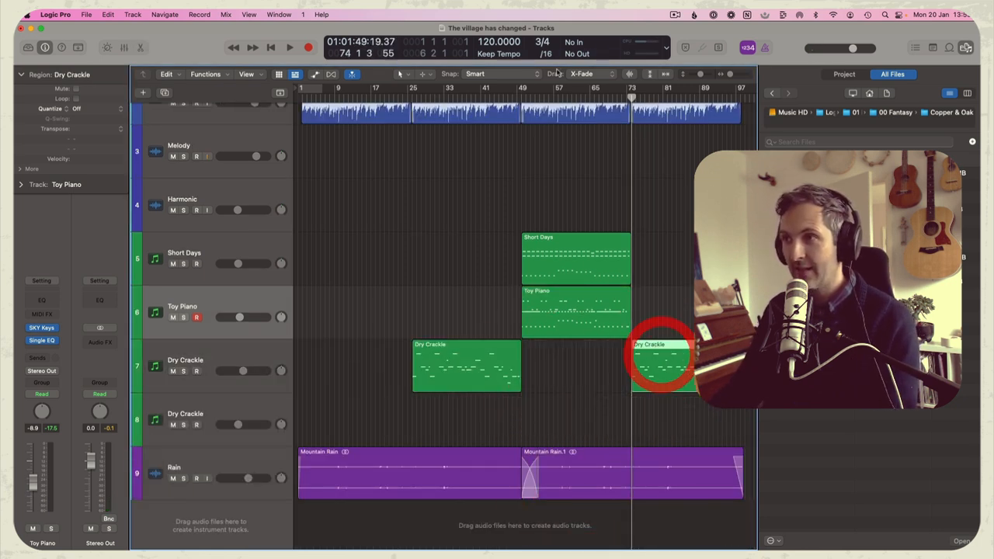
Step: Play back from bar 49 and lower the Toy Piano track's volume to -12.4 dB
{"action": "left_click", "coordinate": [519, 97]}
{"action": "key", "text": "space"}
{"action": "left_click", "coordinate": [479, 204]}
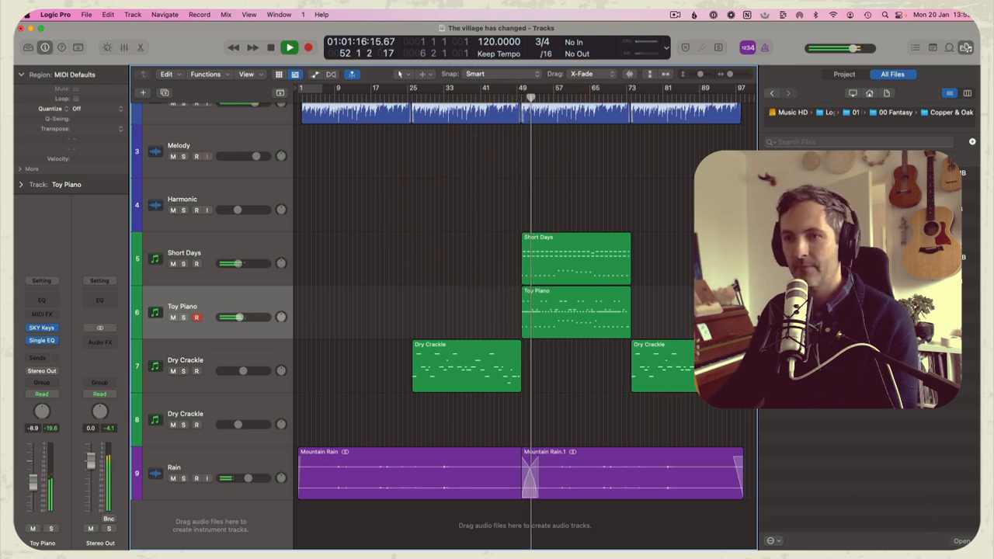
{"action": "left_click_drag", "start_coordinate": [240, 317], "coordinate": [233, 317]}
Step: Shift all notes of the Toy Piano region slightly earlier in the Piano Roll and close the editor
{"action": "double_click", "coordinate": [593, 312]}
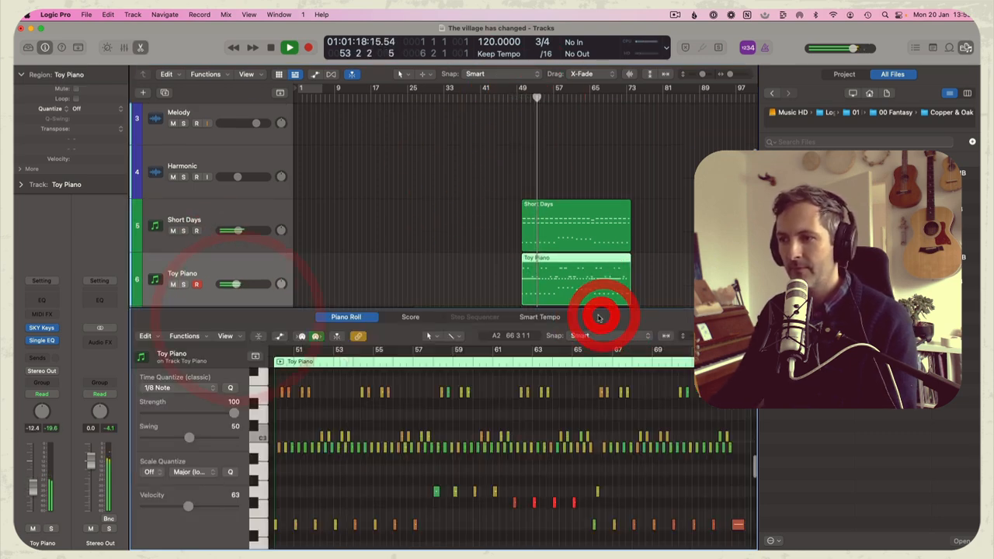
{"action": "left_click", "coordinate": [490, 477]}
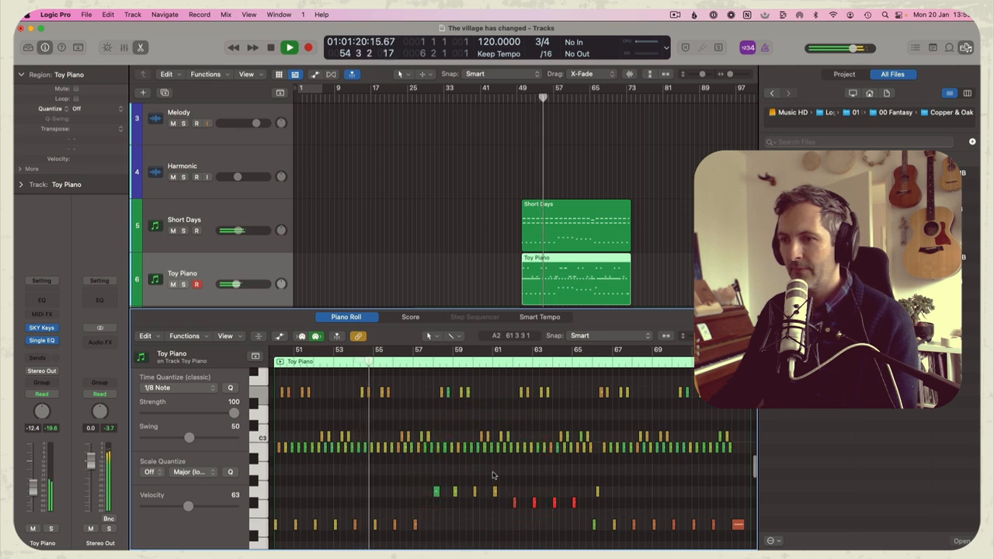
{"action": "left_click", "coordinate": [425, 469]}
{"action": "left_click_drag", "start_coordinate": [730, 335], "coordinate": [742, 335]}
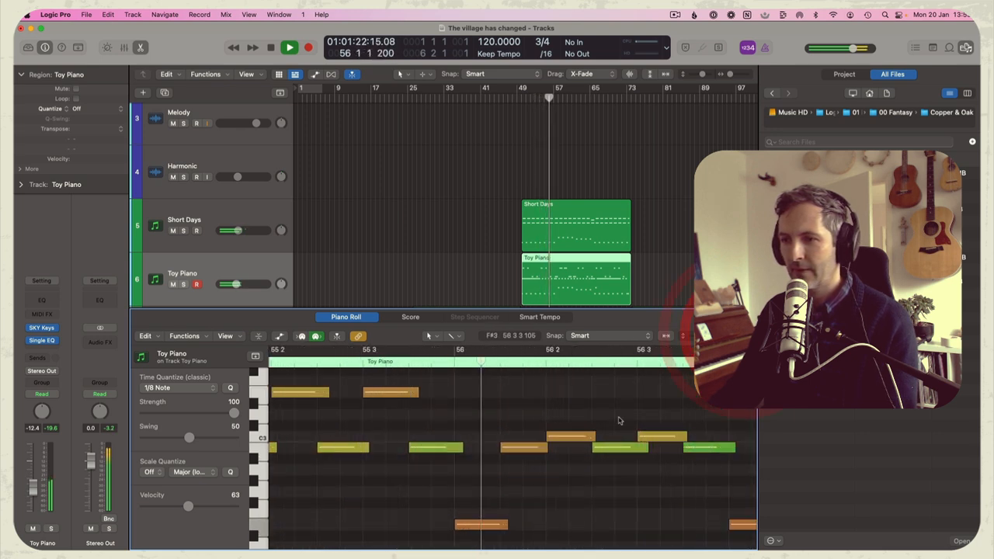
{"action": "left_click", "coordinate": [437, 492]}
{"action": "key", "text": "super+a"}
{"action": "left_click_drag", "start_coordinate": [375, 393], "coordinate": [373, 396]}
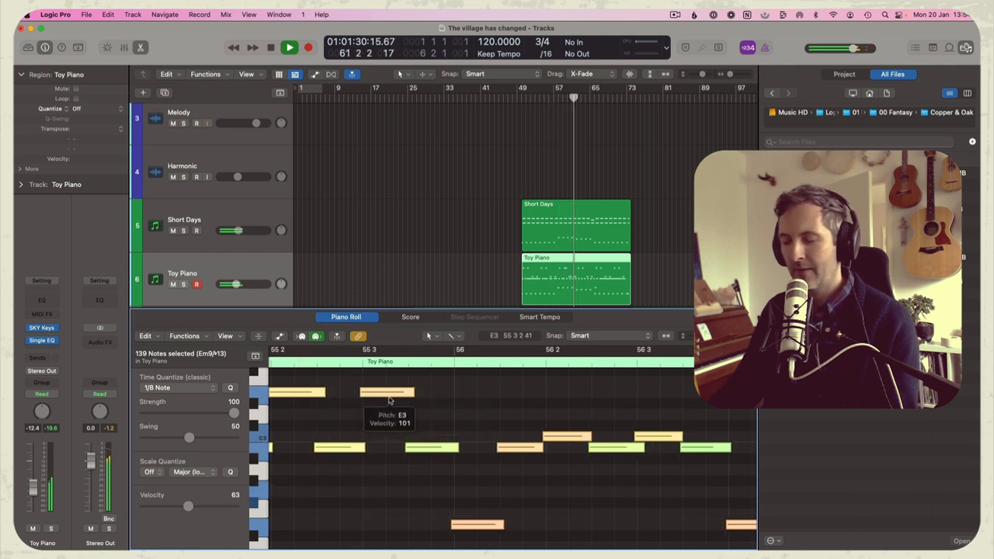
{"action": "key", "text": "e"}
{"action": "left_click", "coordinate": [677, 301]}
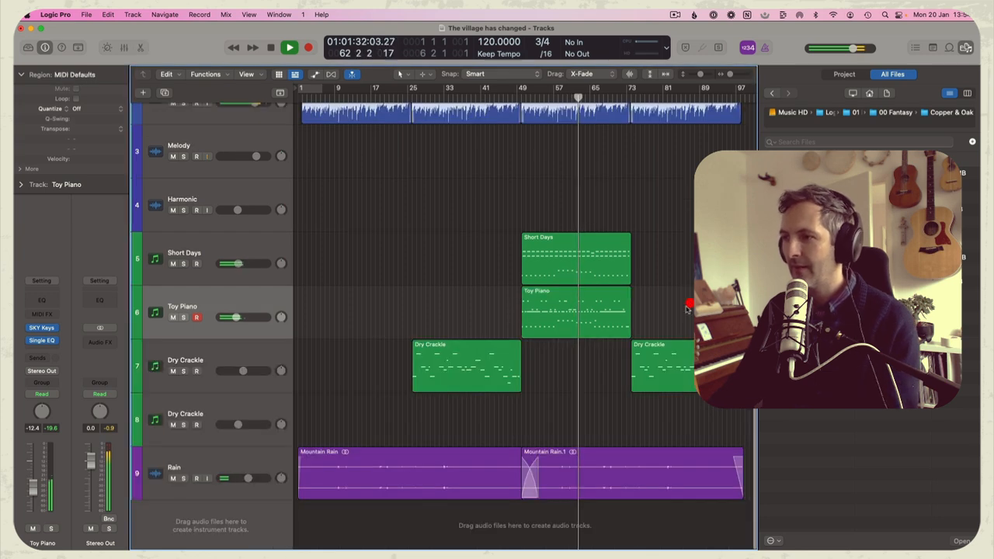
Step: Transpose all notes of the Dry Crackle region at bar 74 up one octave and close the Piano Roll
{"action": "double_click", "coordinate": [656, 365]}
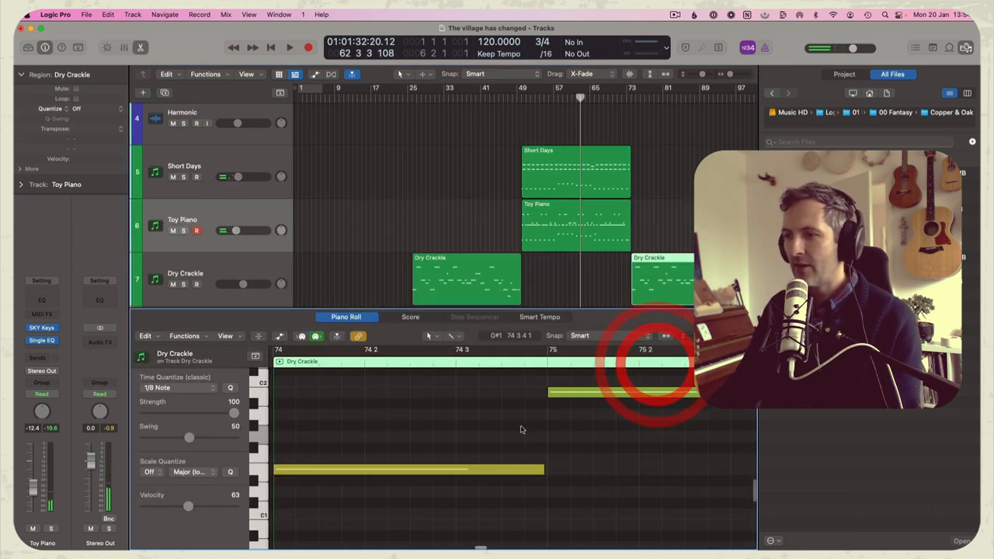
{"action": "left_click", "coordinate": [519, 427]}
{"action": "key", "text": "super+a"}
{"action": "key", "text": "alt+shift+Up"}
{"action": "key", "text": "e"}
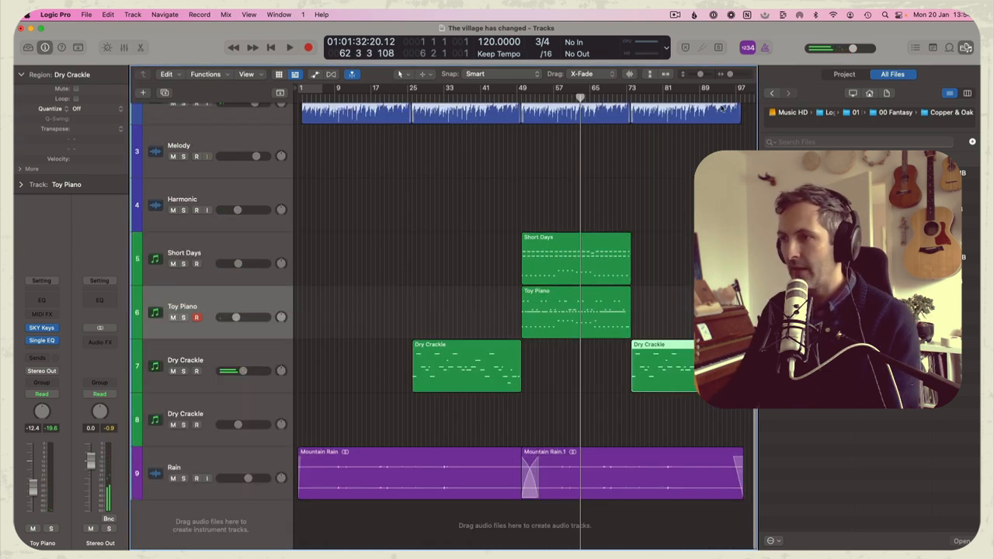
Step: Play back from bar 74 and arm the empty Dry Crackle track instead of Toy Piano to rehearse a part
{"action": "left_click", "coordinate": [633, 101]}
{"action": "key", "text": "space"}
{"action": "left_click", "coordinate": [659, 318]}
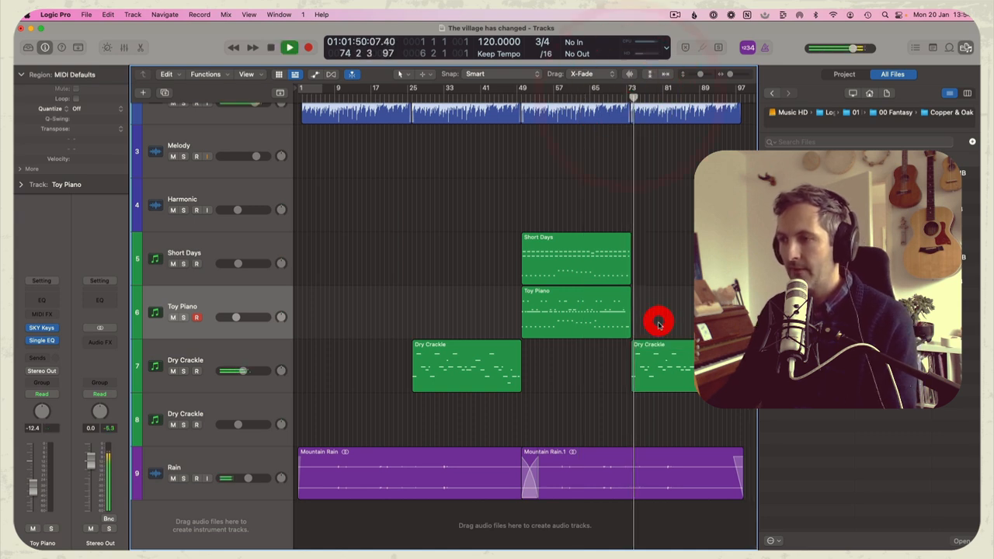
{"action": "left_click", "coordinate": [193, 415]}
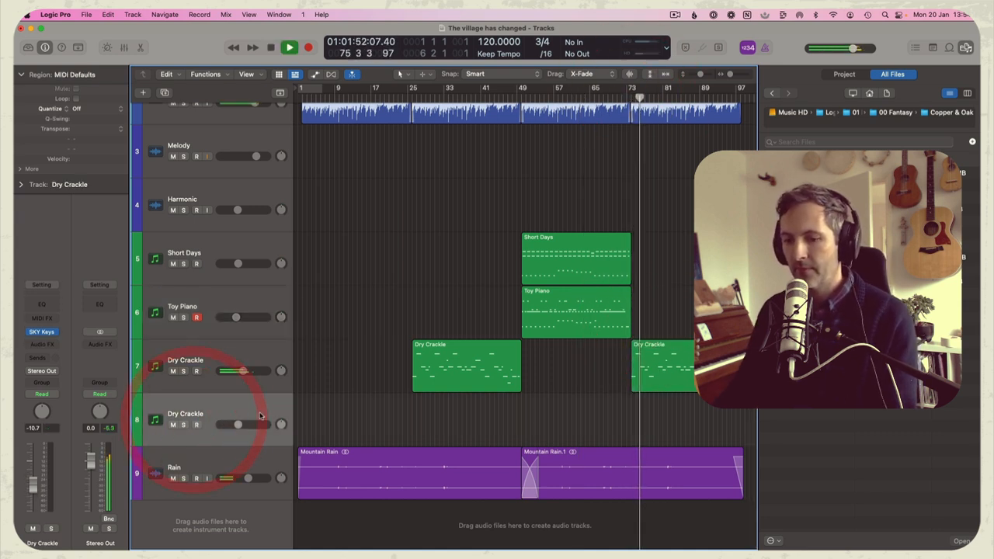
{"action": "left_click", "coordinate": [196, 425]}
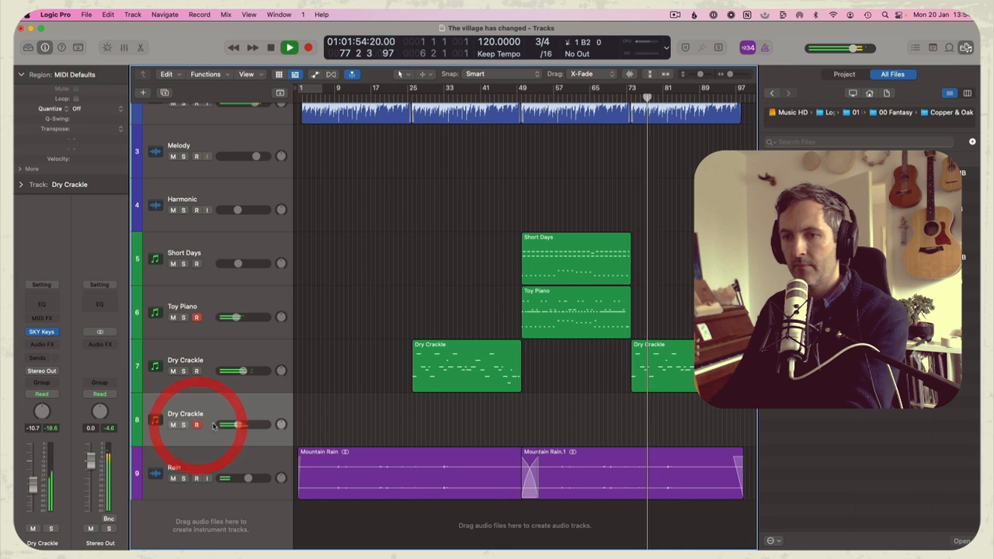
{"action": "left_click", "coordinate": [196, 317]}
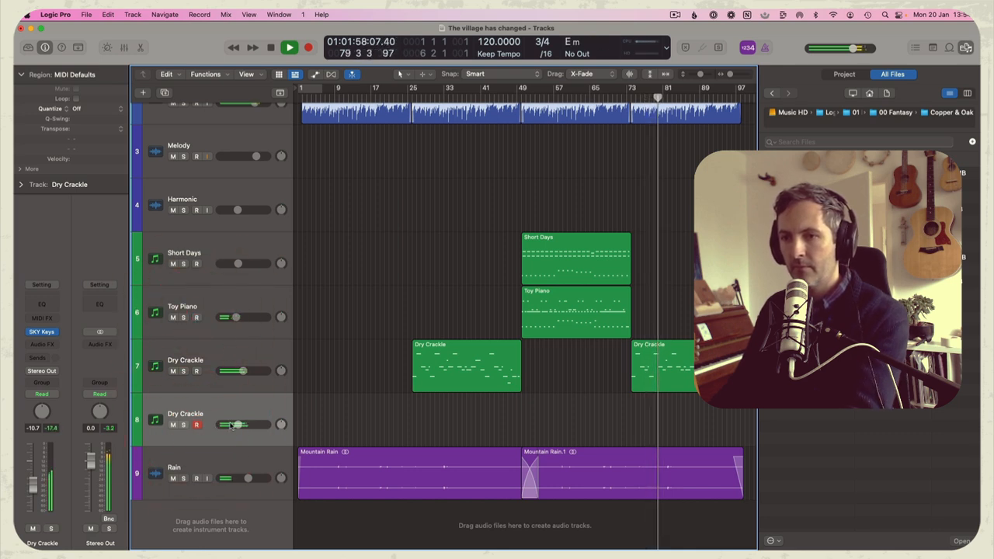
Step: Raise the empty Dry Crackle track's volume to -5.5 dB and re-arm the Toy Piano track alongside it
{"action": "left_click_drag", "start_coordinate": [238, 425], "coordinate": [244, 426]}
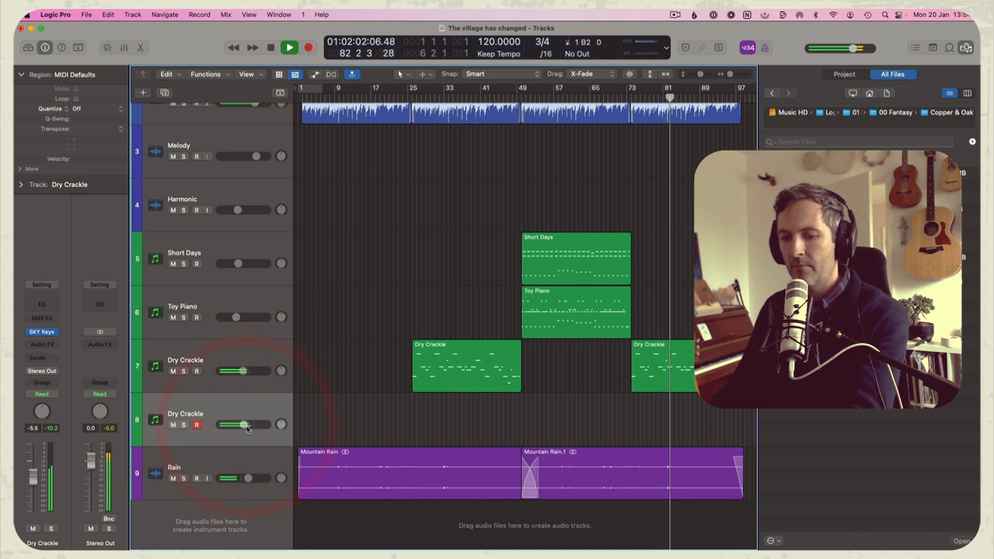
{"action": "left_click", "coordinate": [198, 317]}
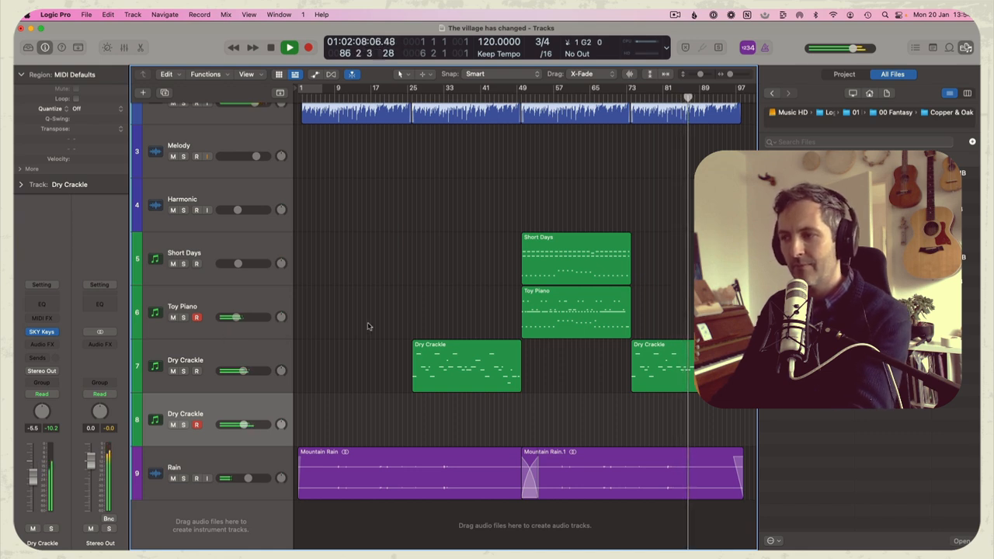
{"action": "key", "text": "space"}
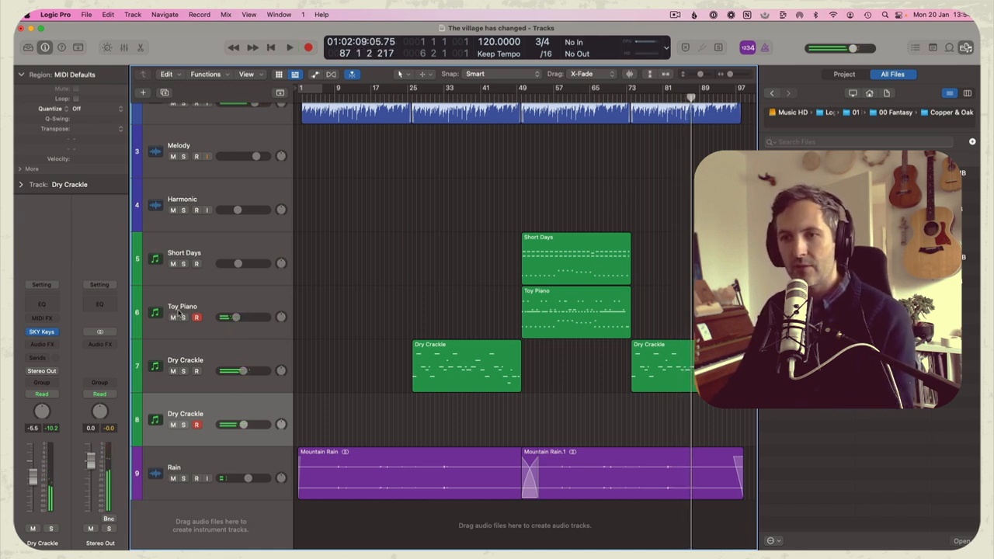
Step: Record a part onto the armed Toy Piano and Dry Crackle tracks together, from bar 74 to about bar 98
{"action": "left_click", "coordinate": [631, 97]}
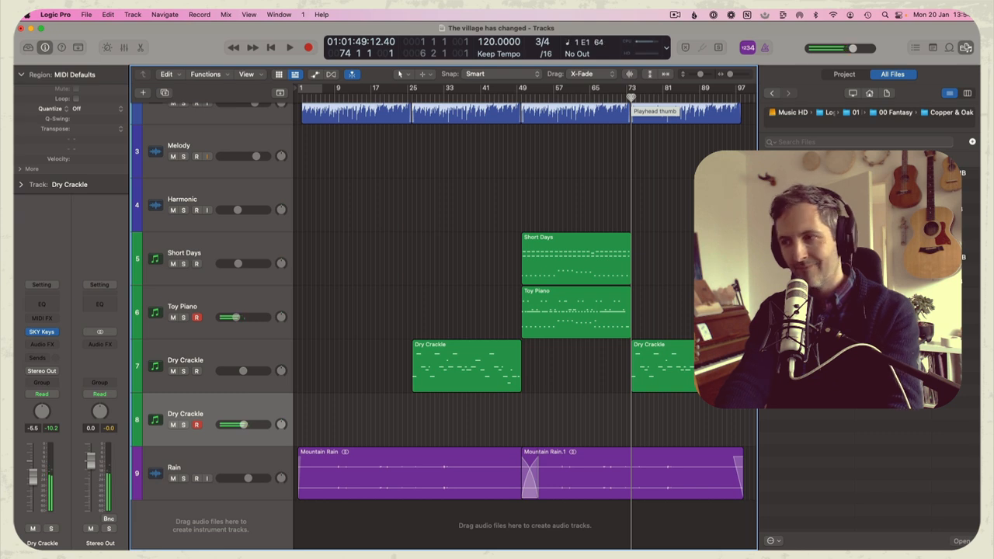
{"action": "key", "text": "r"}
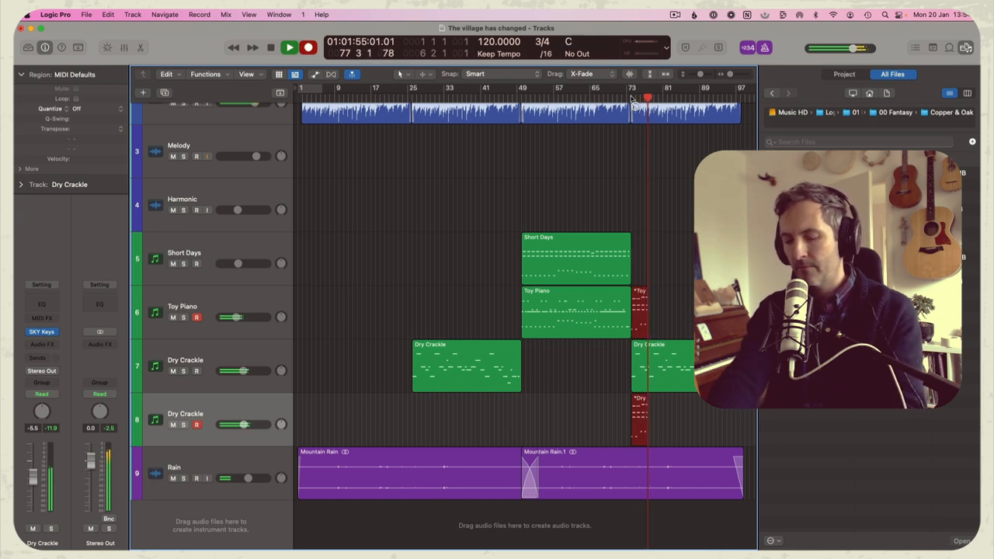
{"action": "key", "text": "space"}
{"action": "key", "text": "r"}
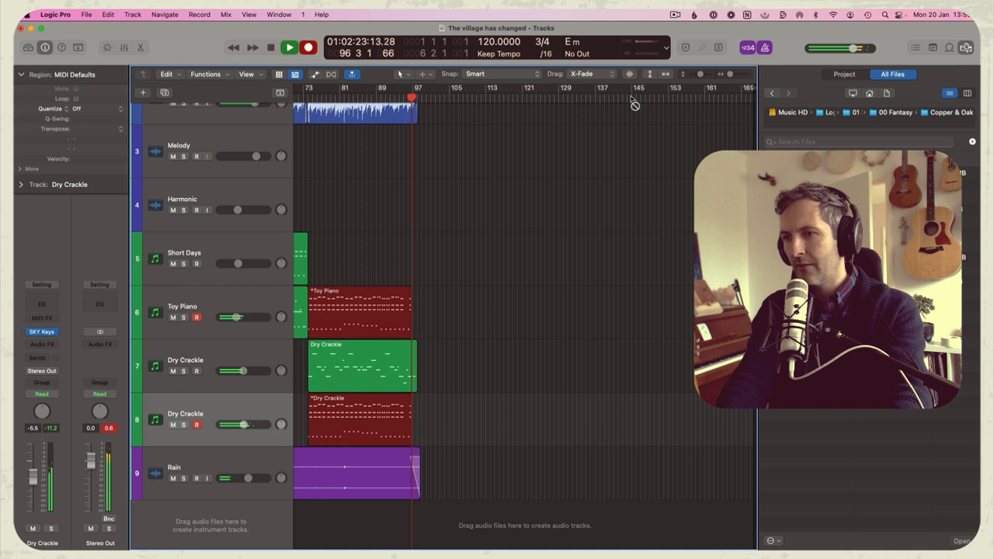
{"action": "key", "text": "space"}
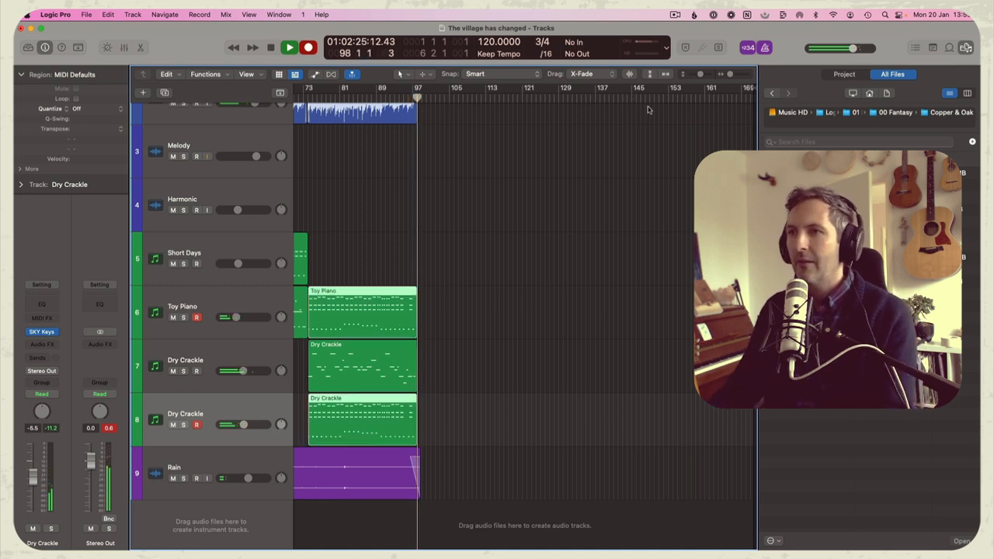
Step: Set the velocity of all notes in the upper Dry Crackle track's region at bar 74 to 105
{"action": "left_click", "coordinate": [381, 96]}
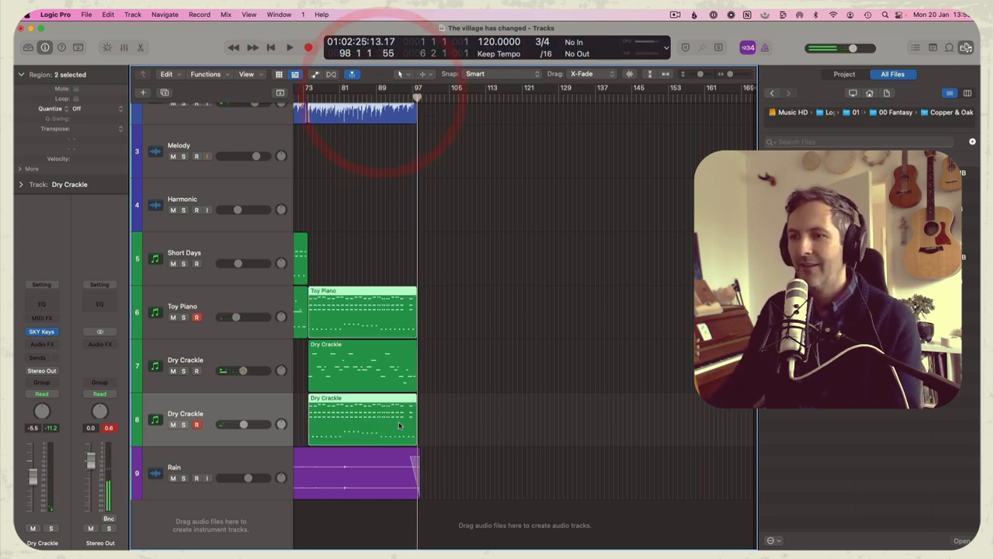
{"action": "left_click", "coordinate": [475, 398]}
{"action": "double_click", "coordinate": [376, 378]}
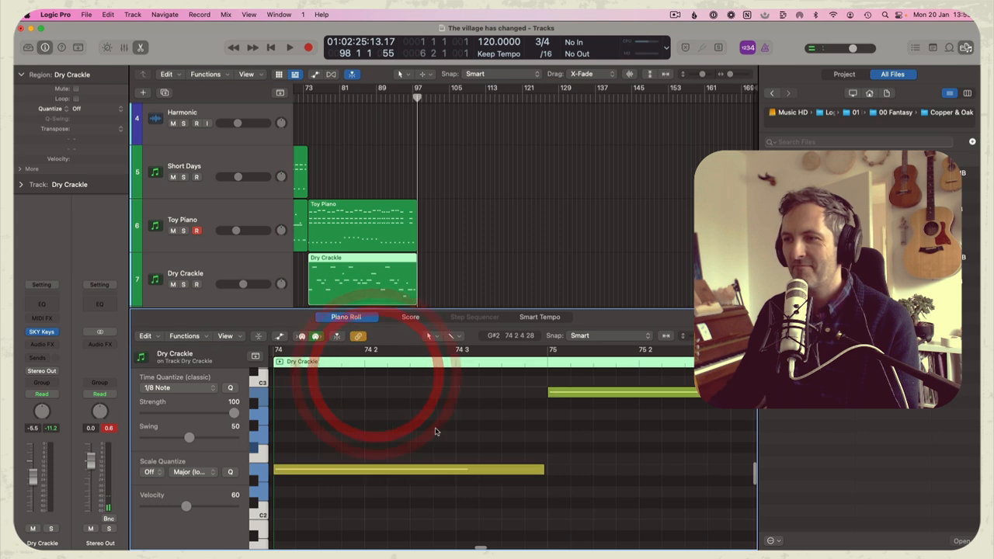
{"action": "left_click", "coordinate": [423, 431]}
{"action": "key", "text": "z"}
{"action": "left_click", "coordinate": [376, 441]}
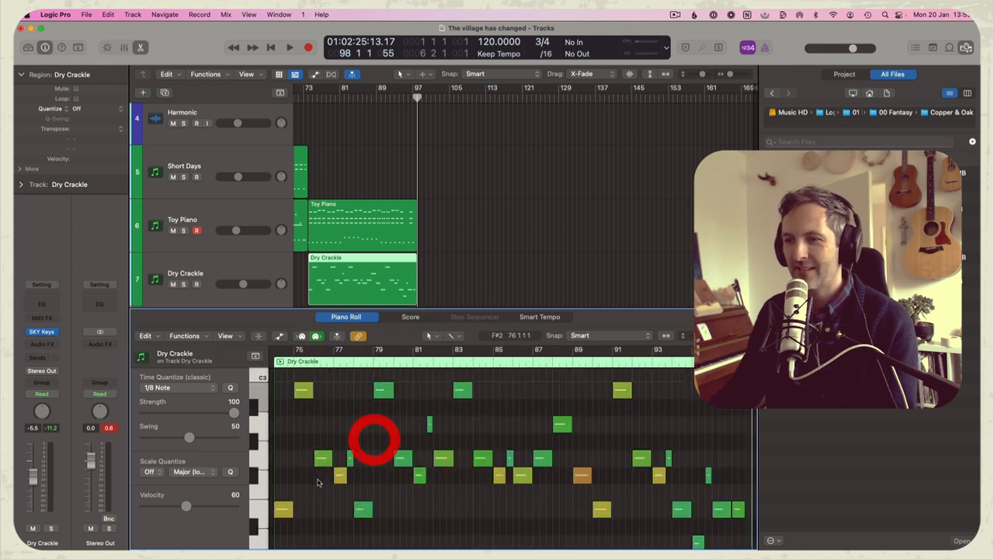
{"action": "key", "text": "super+a"}
{"action": "left_click_drag", "start_coordinate": [198, 509], "coordinate": [217, 506]}
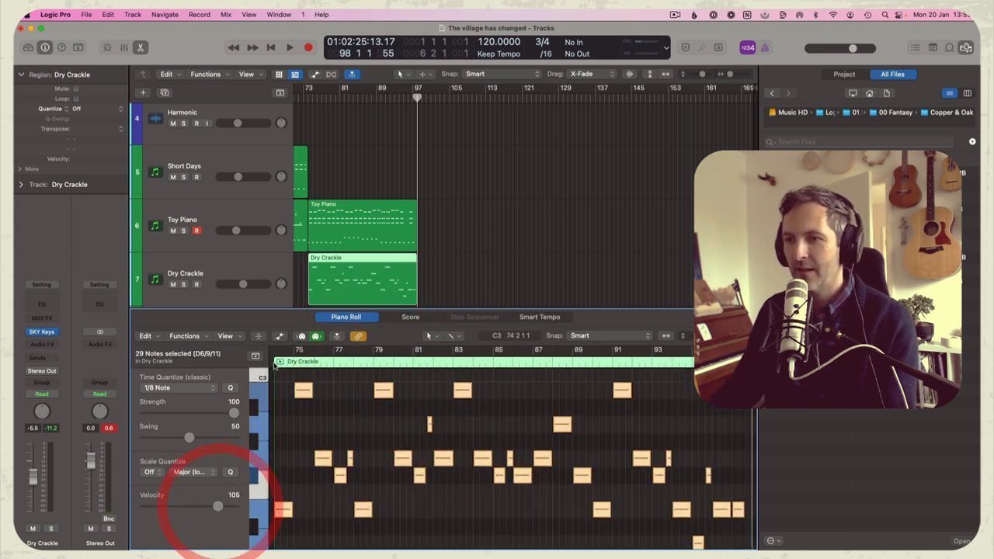
Step: Duplicate all notes of that Dry Crackle region one octave higher during playback and close the Piano Roll
{"action": "left_click", "coordinate": [273, 362]}
{"action": "key", "text": "space"}
{"action": "left_click_drag", "start_coordinate": [700, 336], "coordinate": [690, 336]}
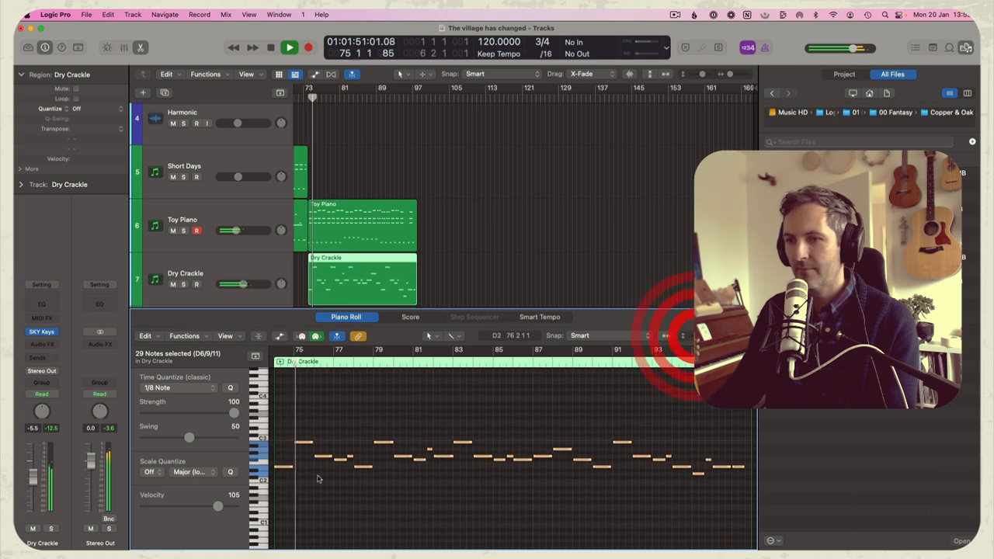
{"action": "left_click_drag", "start_coordinate": [281, 468], "coordinate": [283, 426]}
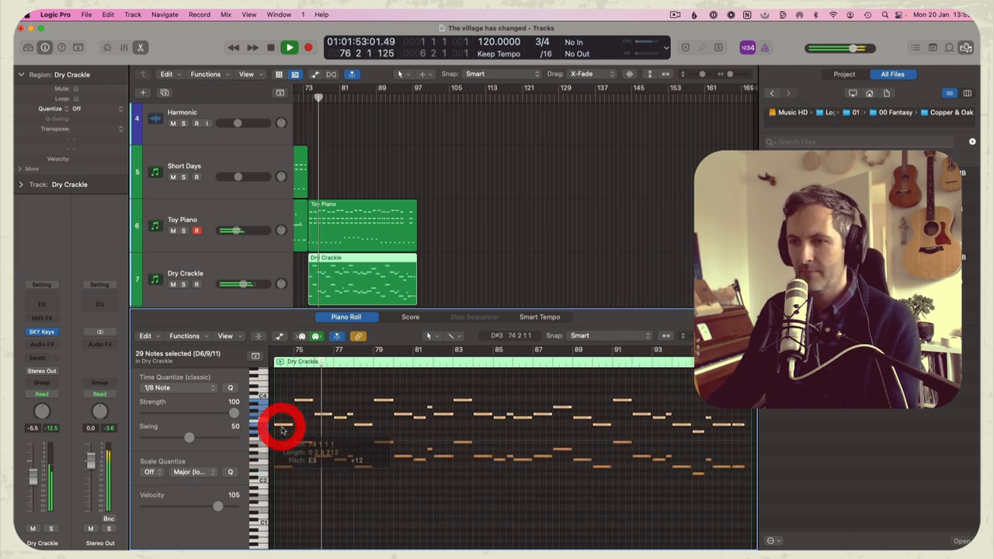
{"action": "left_click", "coordinate": [295, 425]}
{"action": "key", "text": "p"}
{"action": "left_click", "coordinate": [527, 378]}
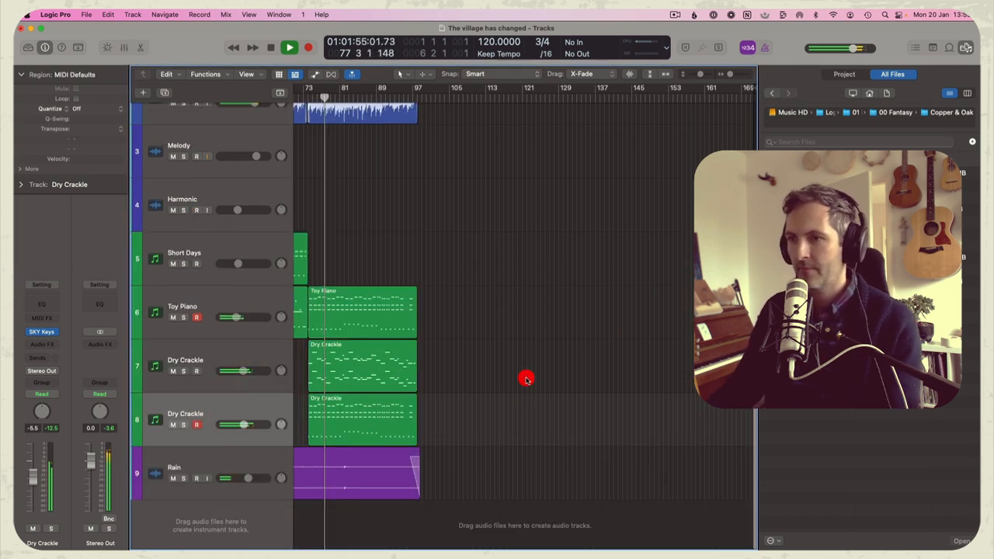
Step: Listen to the section from bar 77 and review the whole arrangement of guitar, keys and rain regions
{"action": "scroll", "coordinate": [526, 378], "scroll_direction": "left", "scroll_amount": 5}
{"action": "left_click", "coordinate": [568, 261]}
{"action": "left_click", "coordinate": [426, 184]}
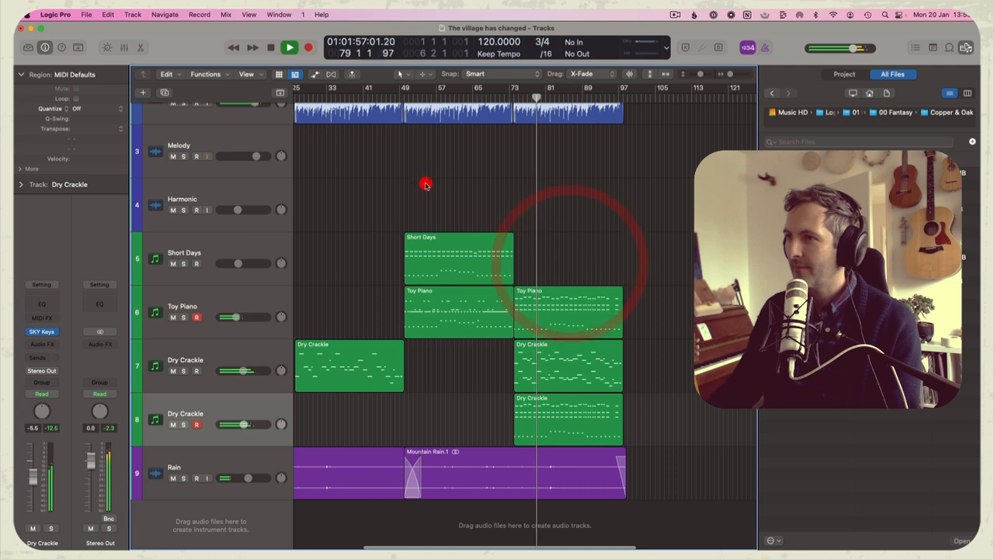
{"action": "scroll", "coordinate": [442, 190], "scroll_direction": "left", "scroll_amount": 3}
{"action": "scroll", "coordinate": [443, 190], "scroll_direction": "up", "scroll_amount": 1}
{"action": "left_click", "coordinate": [504, 197]}
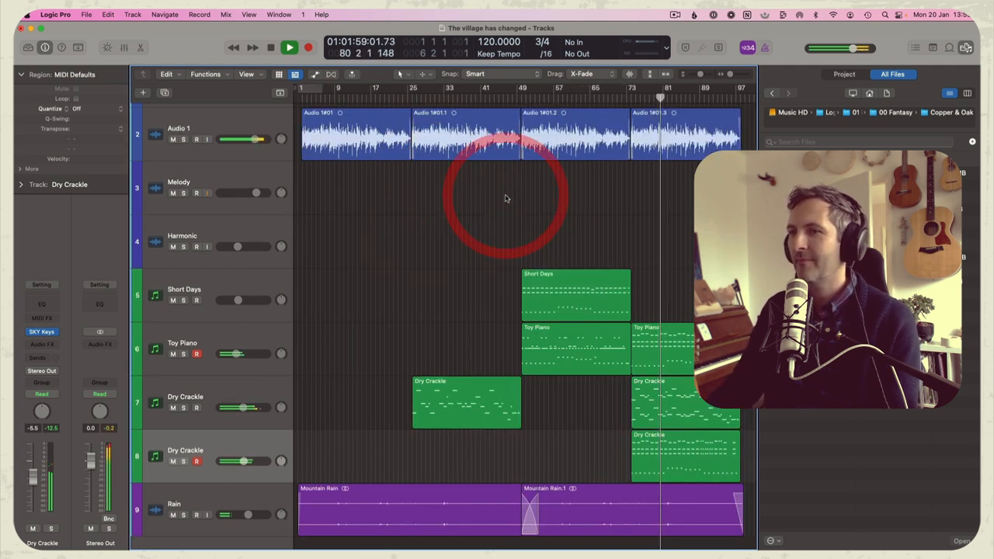
{"action": "left_click", "coordinate": [506, 197]}
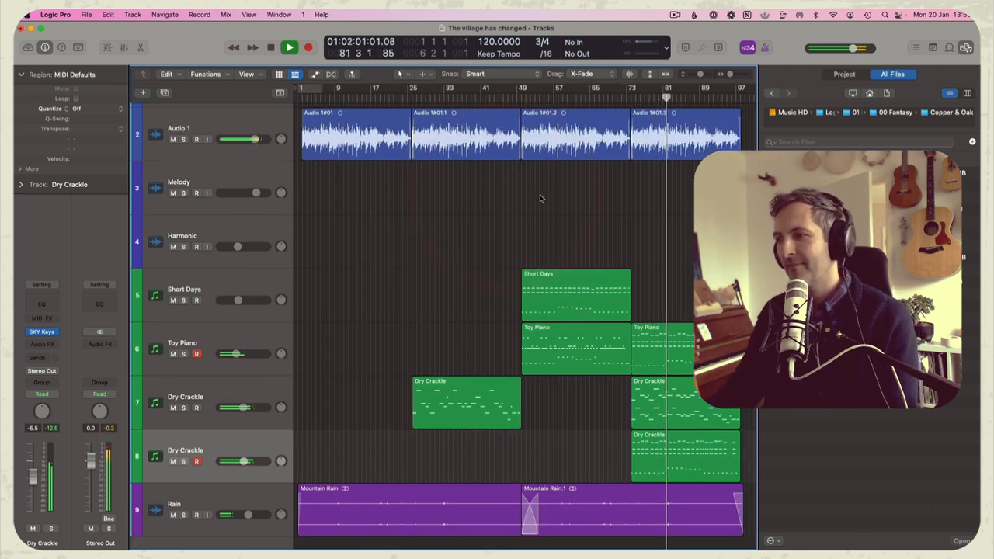
{"action": "left_click", "coordinate": [546, 196]}
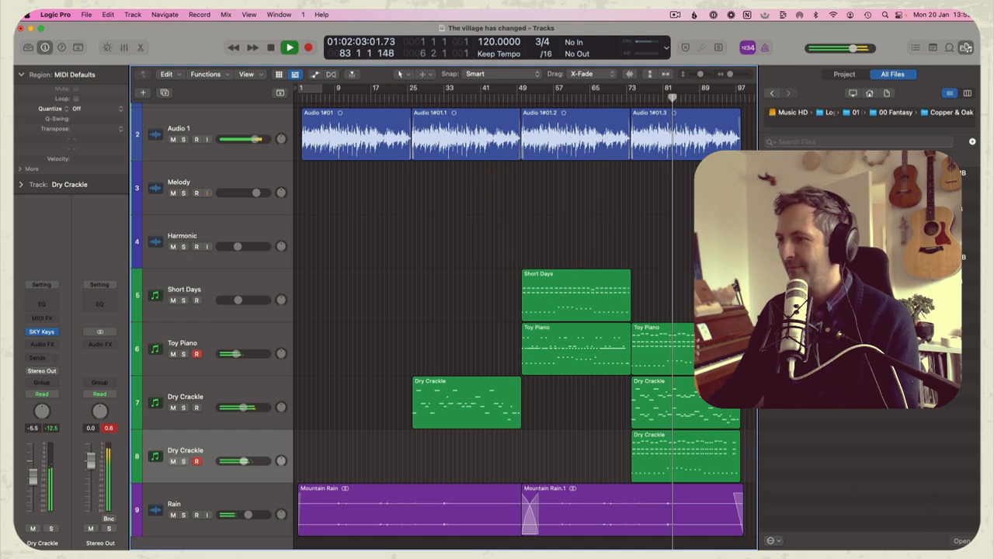
Step: Play the ending and examine the closing notes of the three regions at bar 74 together in the Piano Roll
{"action": "left_click", "coordinate": [722, 97]}
{"action": "left_click_drag", "start_coordinate": [691, 349], "coordinate": [666, 456]}
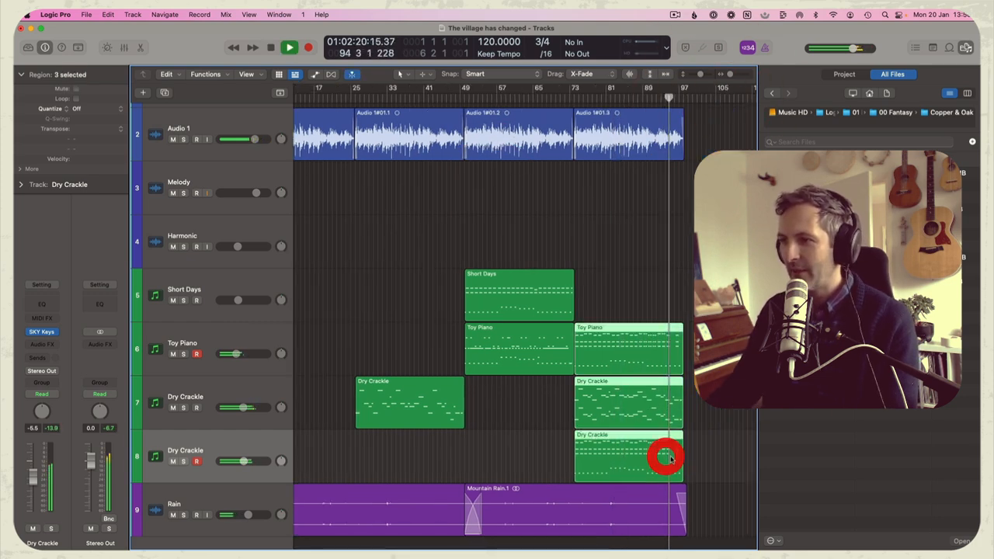
{"action": "double_click", "coordinate": [669, 457]}
{"action": "scroll", "coordinate": [669, 473], "scroll_direction": "right", "scroll_amount": 5}
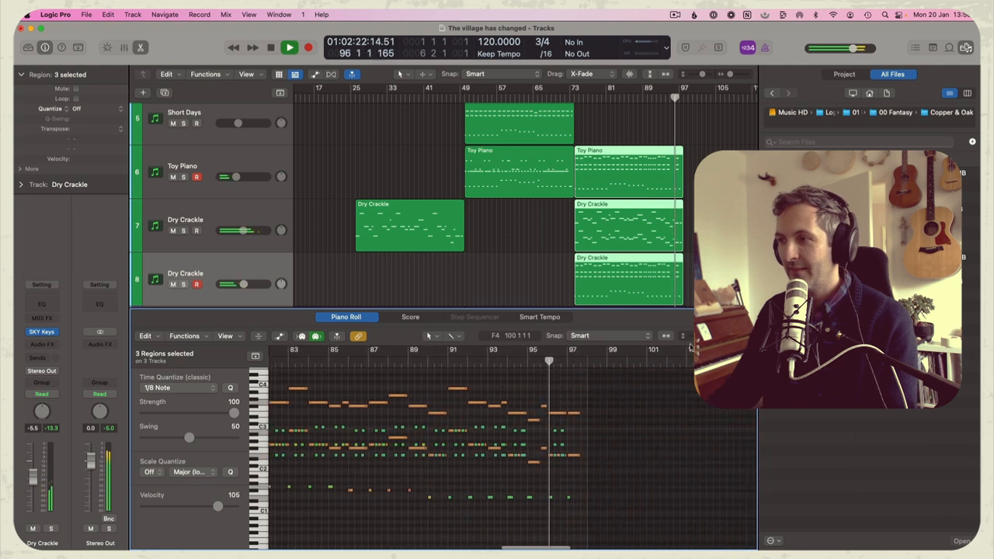
{"action": "left_click_drag", "start_coordinate": [729, 336], "coordinate": [740, 336]}
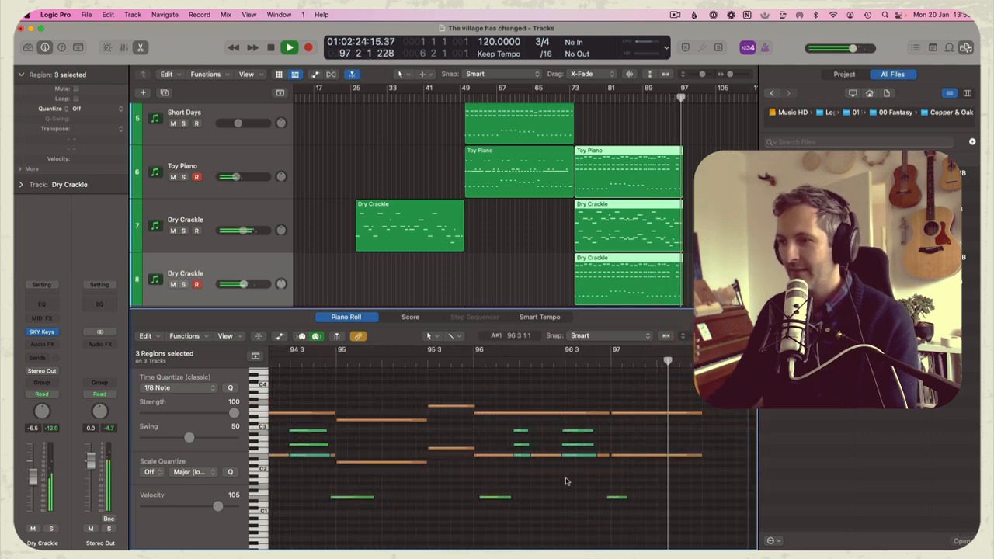
{"action": "key", "text": "space"}
{"action": "key", "text": "p"}
{"action": "left_click", "coordinate": [590, 224]}
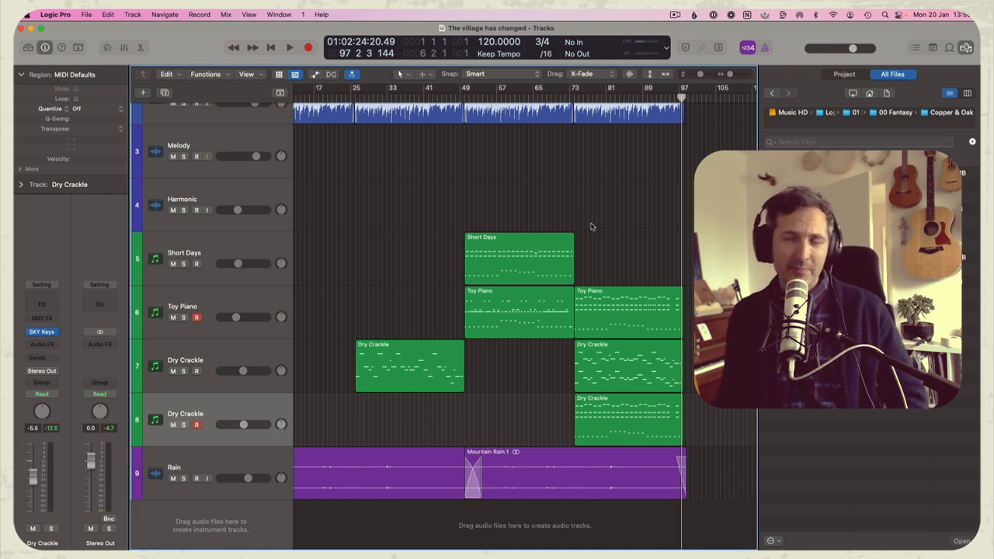
Step: Check the opening of the piece and trim the start of the first Mountain Rain region to match the first guitar region
{"action": "key", "text": "Return"}
{"action": "key", "text": "space"}
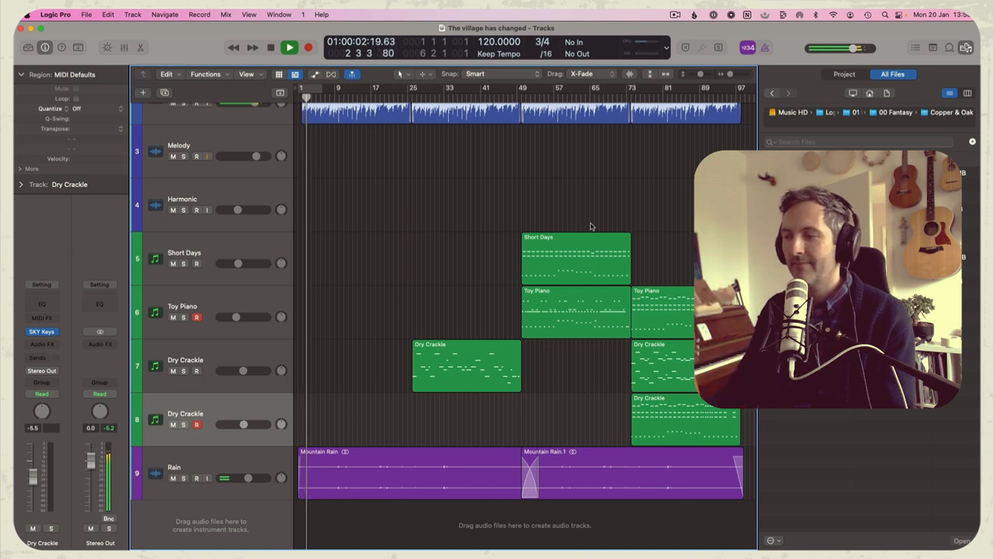
{"action": "key", "text": "space"}
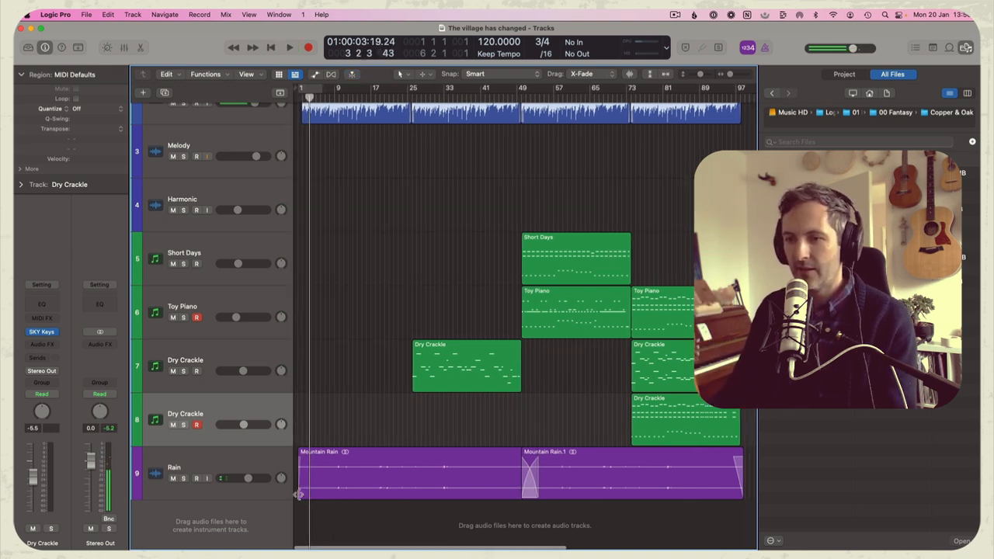
{"action": "left_click_drag", "start_coordinate": [299, 495], "coordinate": [301, 493]}
{"action": "left_click", "coordinate": [388, 224]}
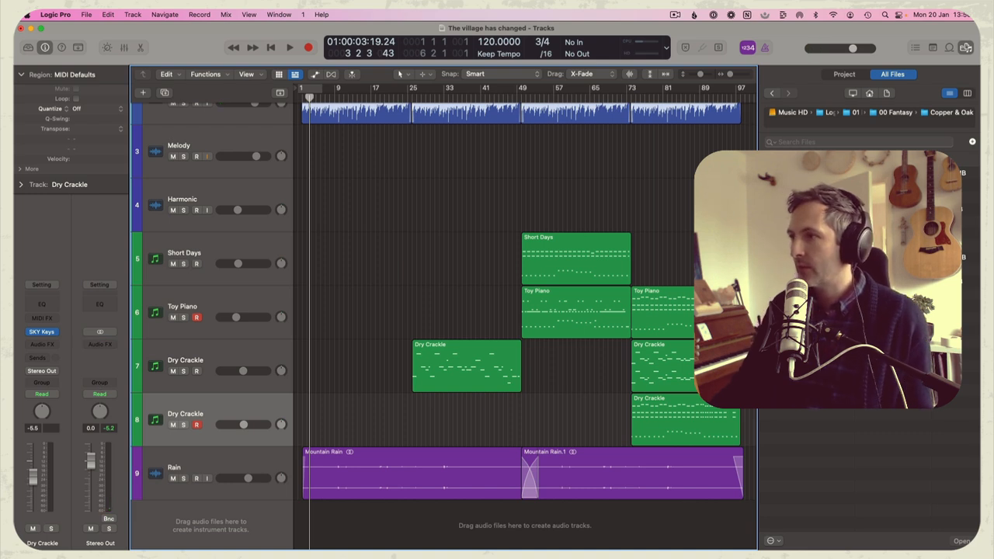
Step: Import the HOE Master output channel strip with its plug-ins from the project "It was dark when they came"
{"action": "double_click", "coordinate": [818, 172]}
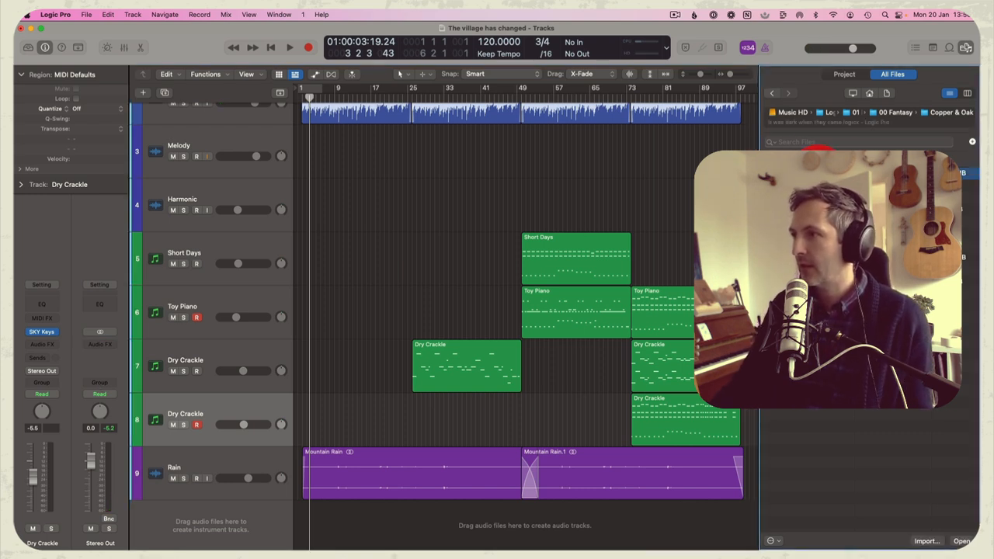
{"action": "scroll", "coordinate": [869, 342], "scroll_direction": "right", "scroll_amount": 4}
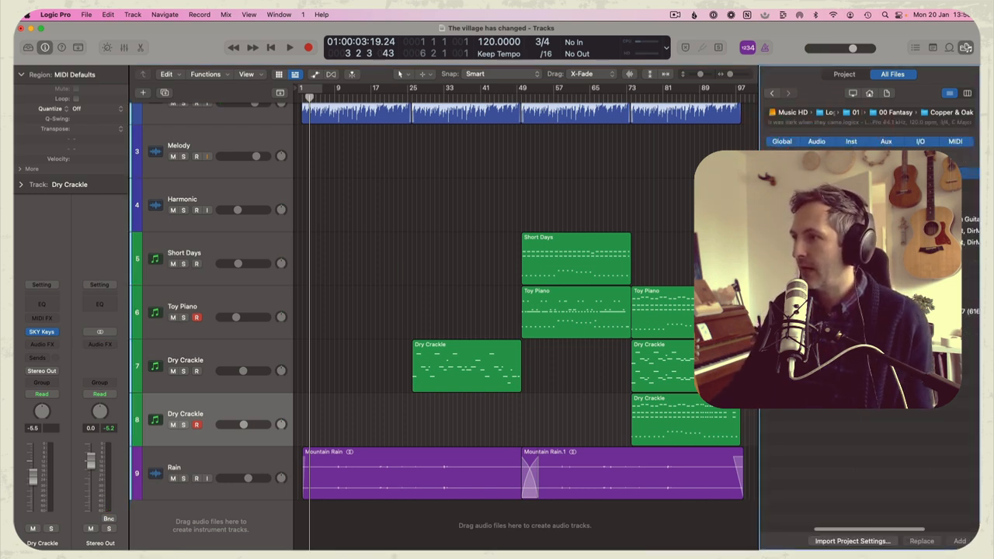
{"action": "scroll", "coordinate": [869, 341], "scroll_direction": "left", "scroll_amount": 4}
{"action": "scroll", "coordinate": [869, 342], "scroll_direction": "right", "scroll_amount": 4}
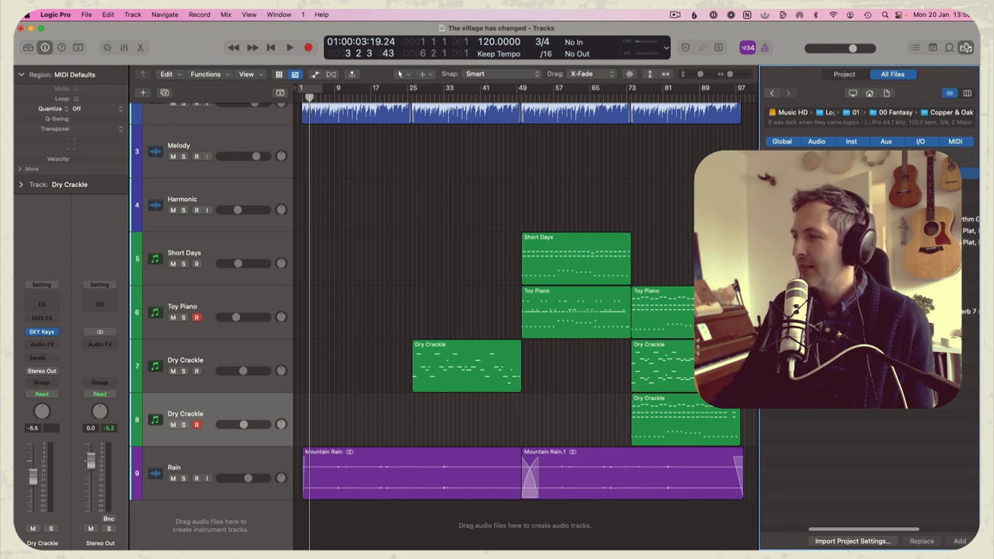
{"action": "scroll", "coordinate": [869, 341], "scroll_direction": "left", "scroll_amount": 4}
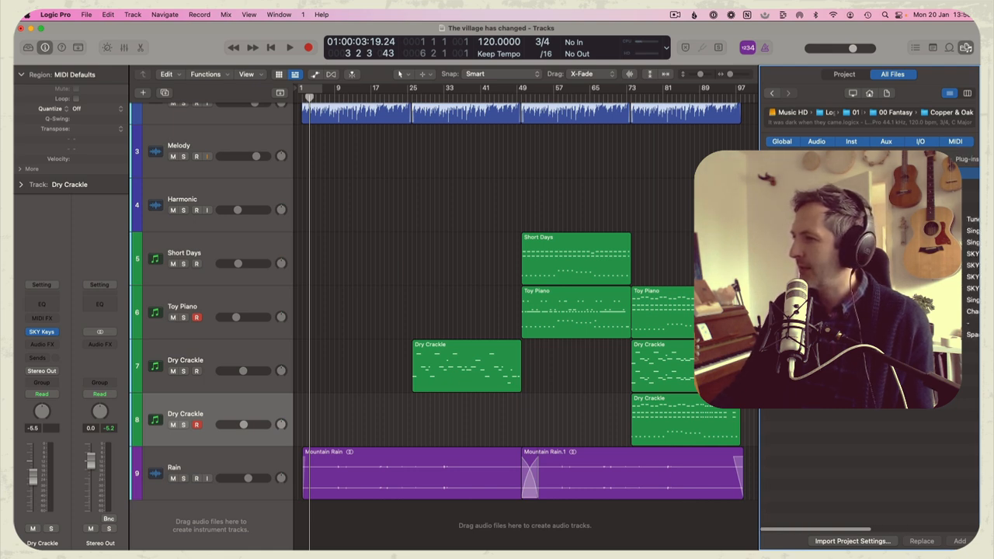
{"action": "left_click", "coordinate": [968, 312]}
{"action": "scroll", "coordinate": [962, 314], "scroll_direction": "right", "scroll_amount": 4}
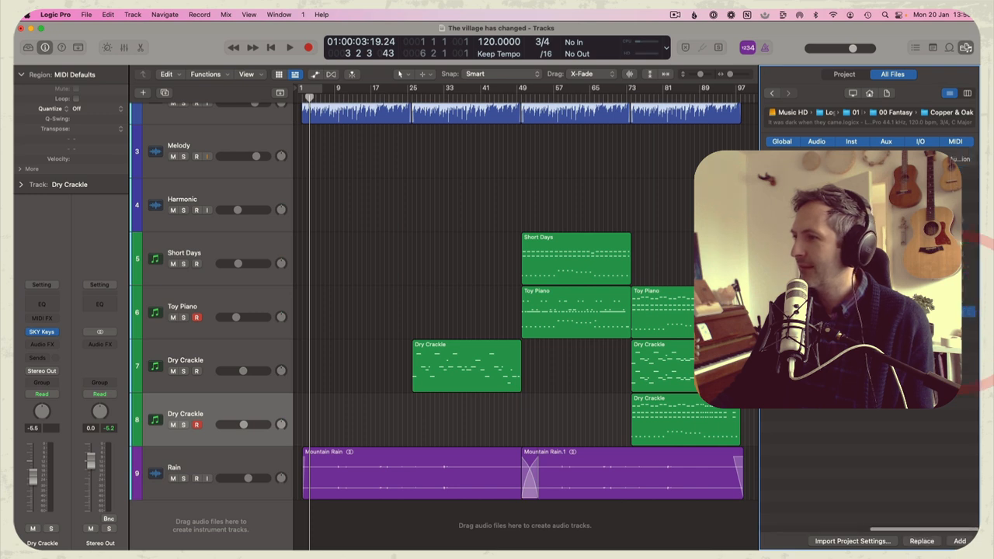
{"action": "scroll", "coordinate": [962, 314], "scroll_direction": "left", "scroll_amount": 4}
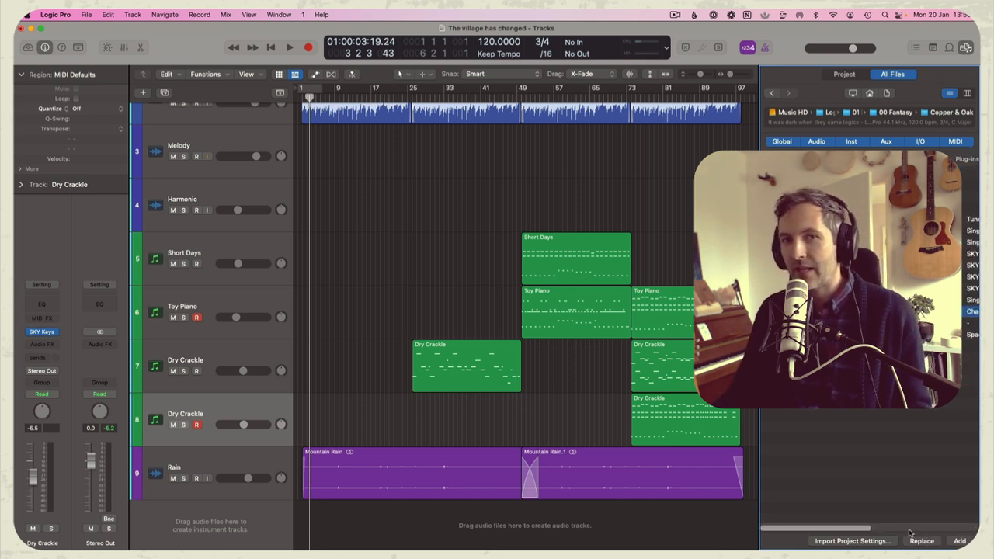
{"action": "left_click", "coordinate": [963, 543]}
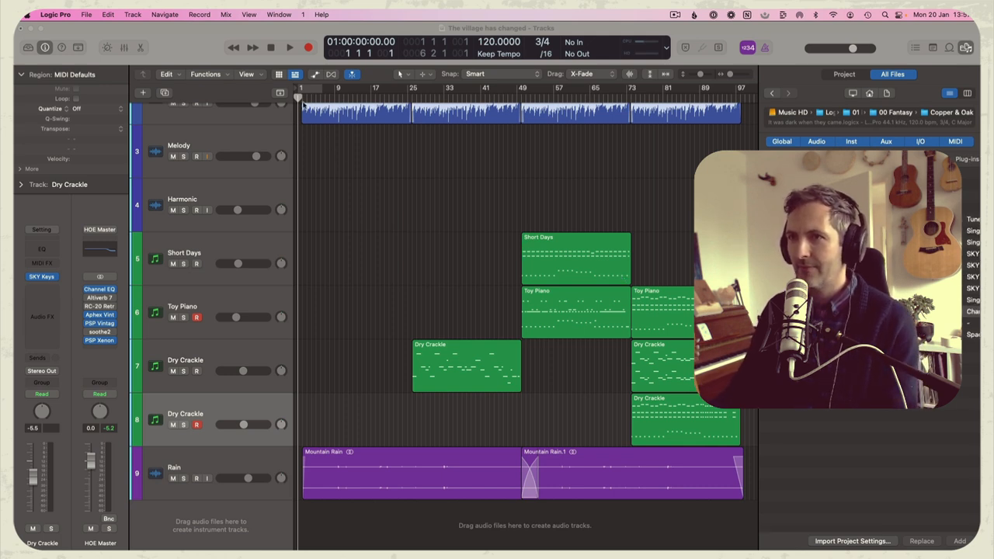
Step: Play from the start, close the file browser and bring the project end in to just after the last regions
{"action": "left_click", "coordinate": [301, 98]}
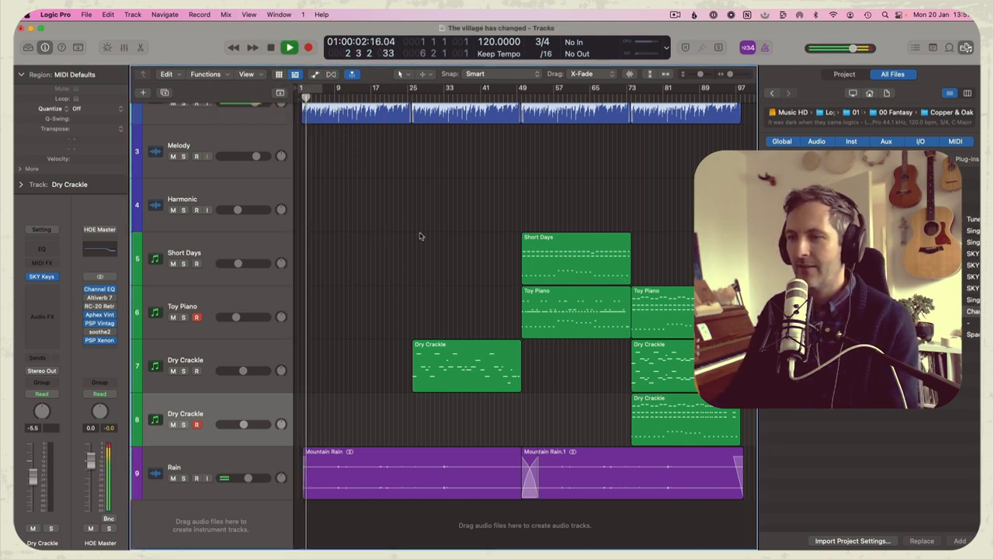
{"action": "key", "text": "f"}
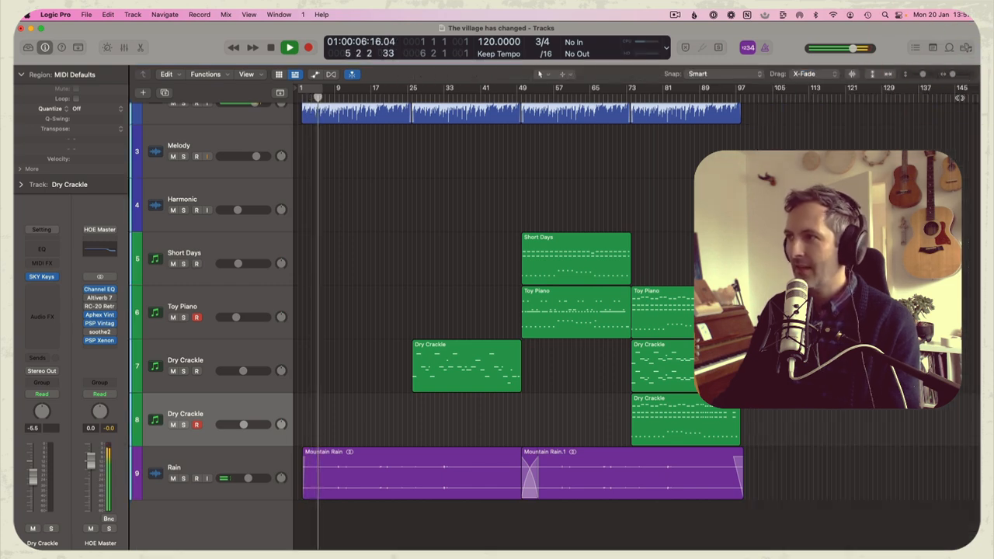
{"action": "scroll", "coordinate": [758, 112], "scroll_direction": "right", "scroll_amount": 5}
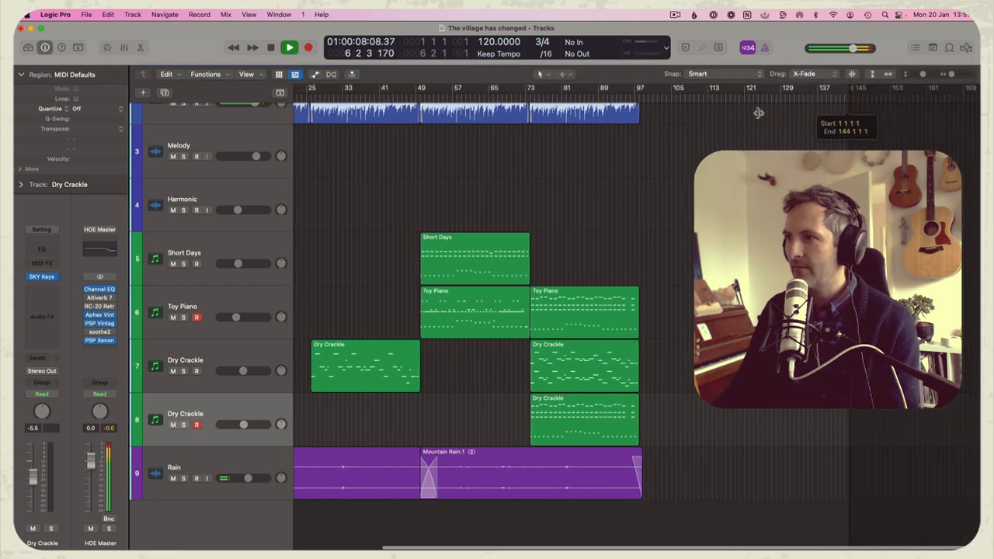
{"action": "left_click_drag", "start_coordinate": [758, 113], "coordinate": [655, 119]}
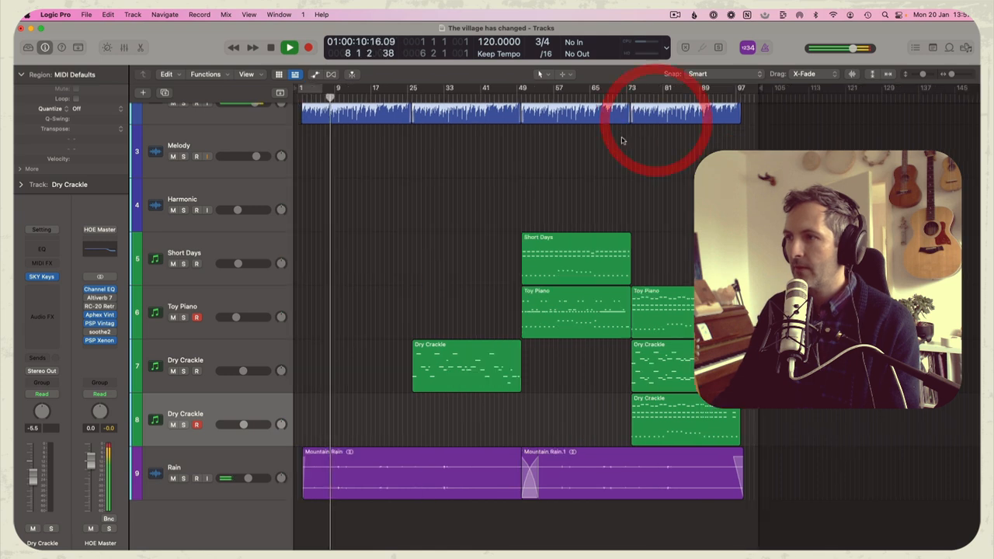
Step: Create an automated volume fade-out on the main output channel, HOE Master
{"action": "left_click", "coordinate": [225, 14]}
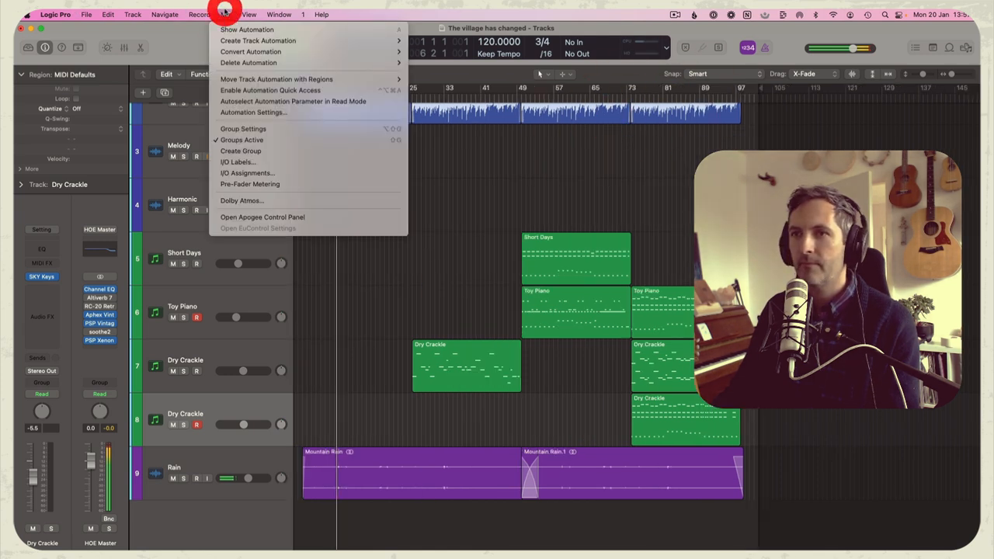
{"action": "mouse_move", "coordinate": [251, 61]}
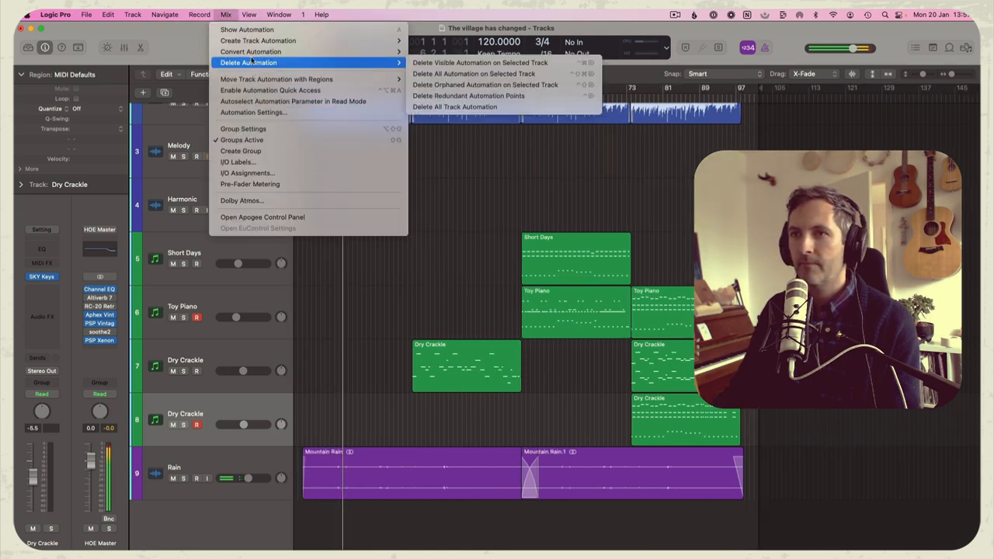
{"action": "mouse_move", "coordinate": [260, 40]}
{"action": "left_click", "coordinate": [447, 118]}
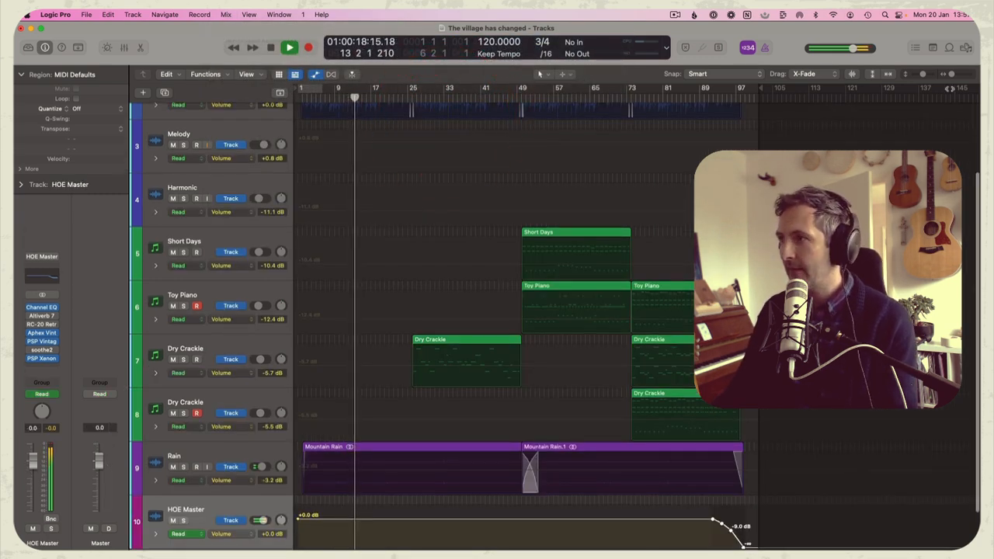
Step: Move the start of the HOE Master volume fade-out to about bar 97, then hide automation and fit the arrangement in view
{"action": "left_click_drag", "start_coordinate": [951, 74], "coordinate": [953, 73]}
{"action": "scroll", "coordinate": [700, 548], "scroll_direction": "right", "scroll_amount": 15}
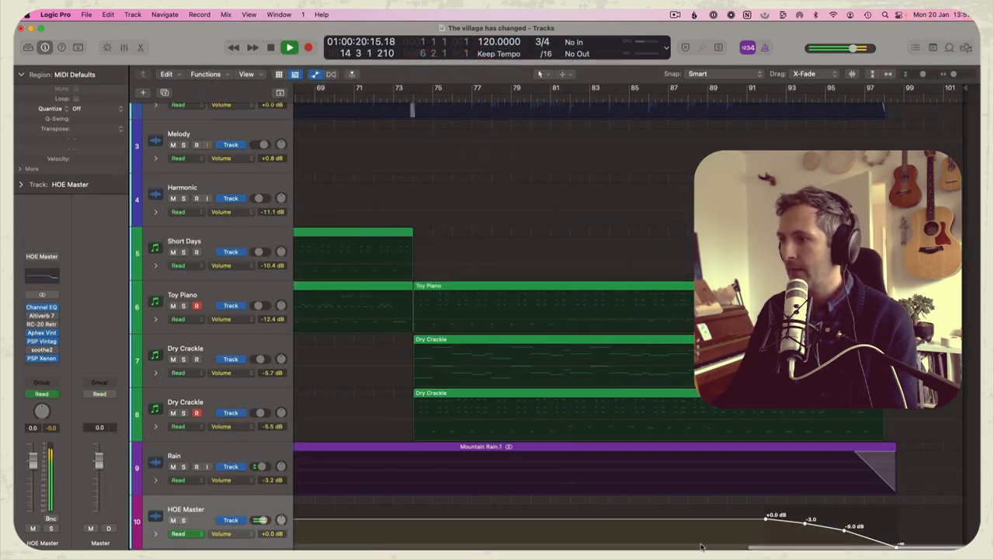
{"action": "left_click", "coordinate": [781, 519]}
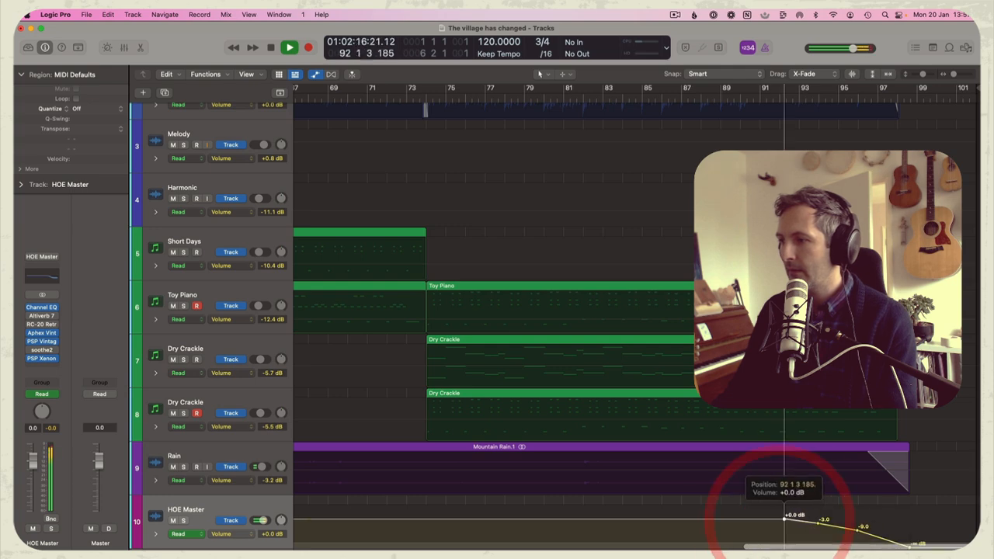
{"action": "left_click_drag", "start_coordinate": [784, 519], "coordinate": [887, 518]}
{"action": "key", "text": "a"}
{"action": "left_click", "coordinate": [651, 234]}
{"action": "key", "text": "z"}
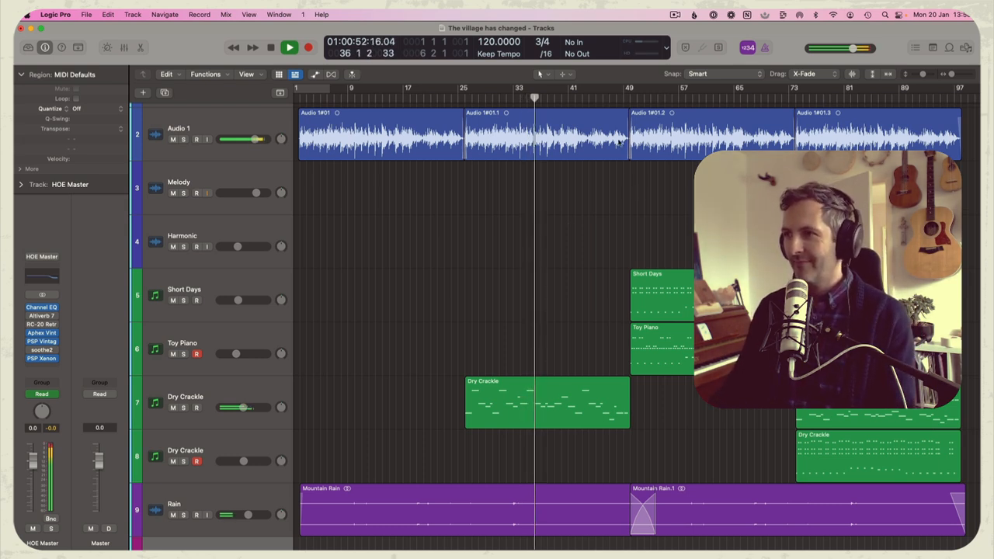
Step: Disarm recording on the Toy Piano and lower Dry Crackle tracks while playing back from bar 50
{"action": "left_click", "coordinate": [629, 93]}
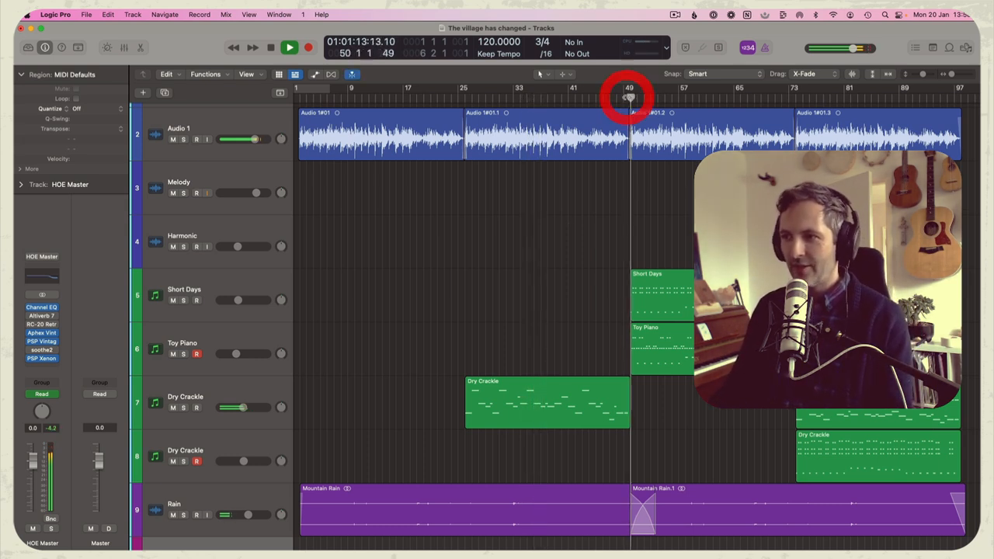
{"action": "left_click", "coordinate": [379, 349]}
{"action": "left_click", "coordinate": [197, 354]}
{"action": "left_click", "coordinate": [306, 354]}
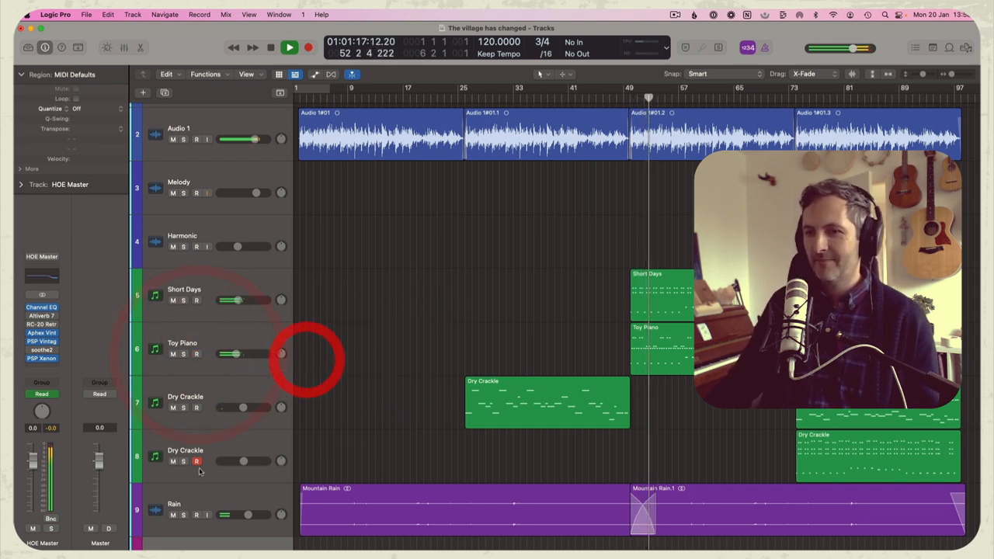
{"action": "left_click", "coordinate": [196, 461]}
{"action": "left_click", "coordinate": [391, 350]}
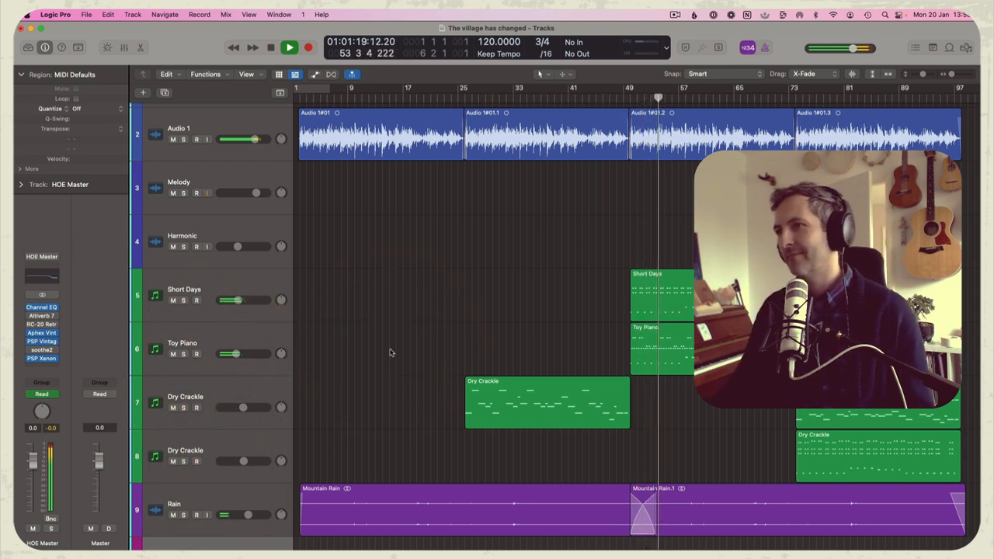
{"action": "left_click", "coordinate": [445, 349]}
Step: Open the Toy Piano region at bar 50 in the Piano Roll and set the region's delay to -1/64
{"action": "double_click", "coordinate": [679, 345]}
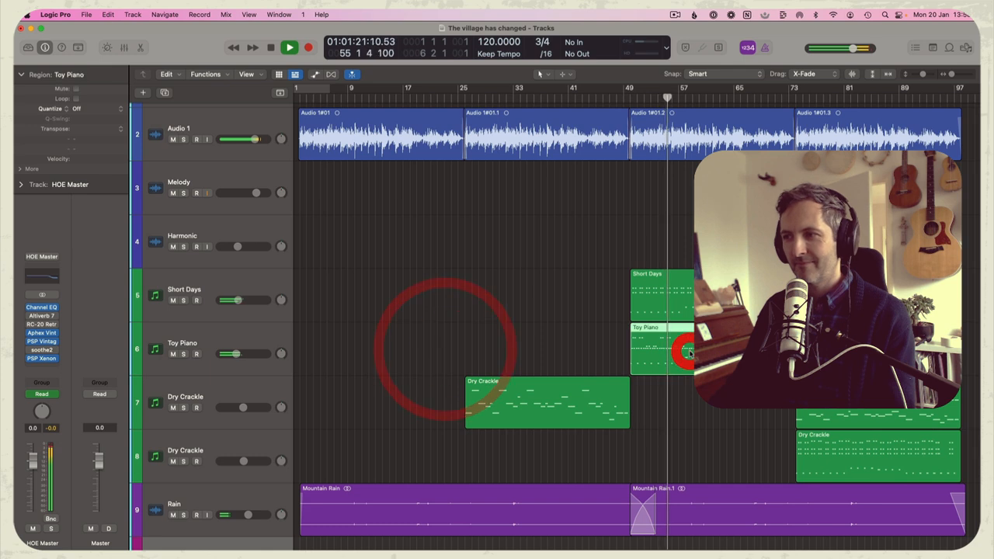
{"action": "left_click", "coordinate": [471, 406]}
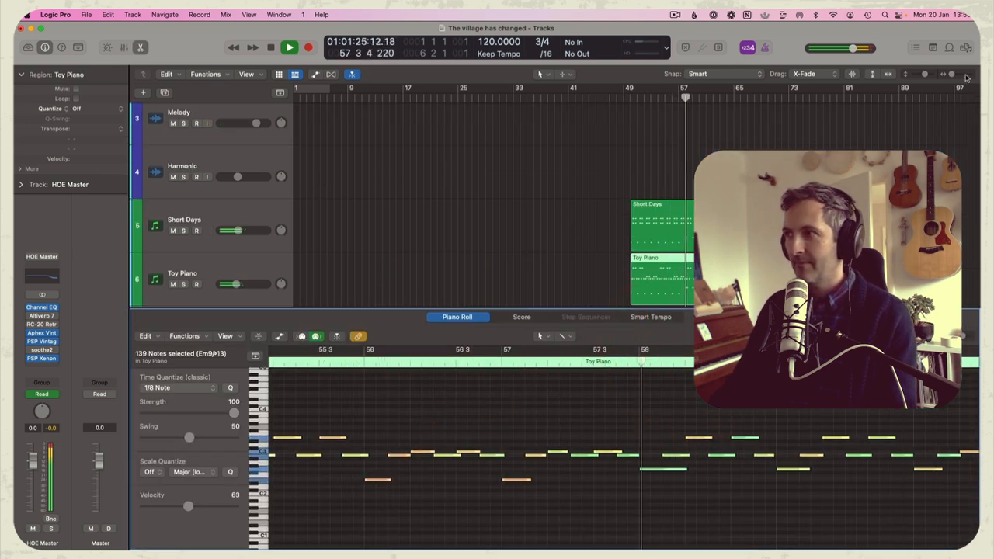
{"action": "left_click_drag", "start_coordinate": [964, 336], "coordinate": [969, 335]}
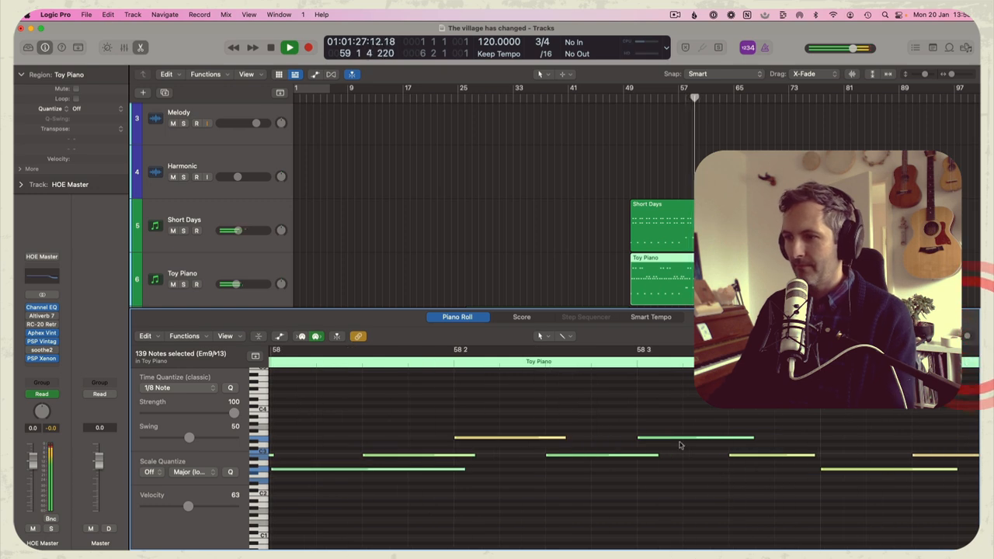
{"action": "left_click_drag", "start_coordinate": [600, 282], "coordinate": [633, 266]}
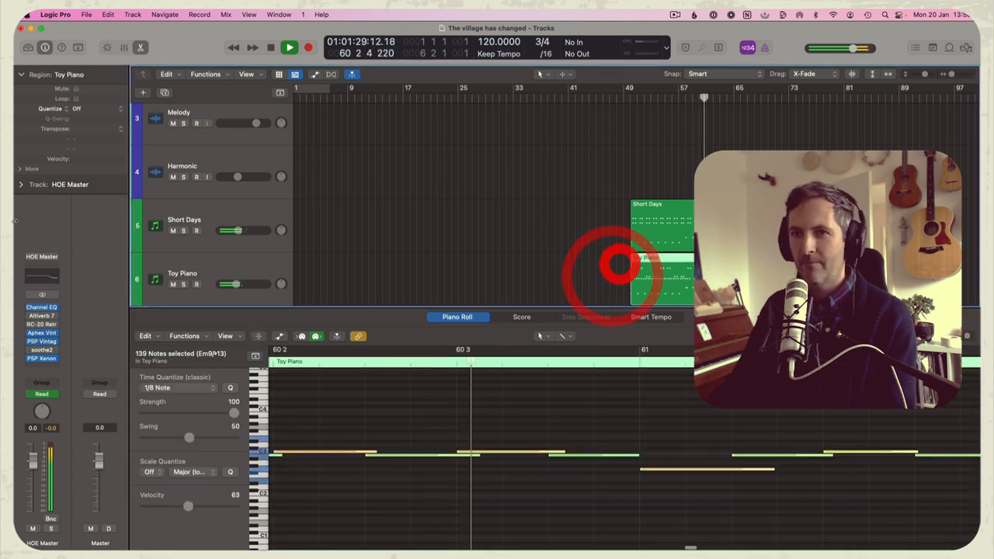
{"action": "left_click", "coordinate": [19, 186]}
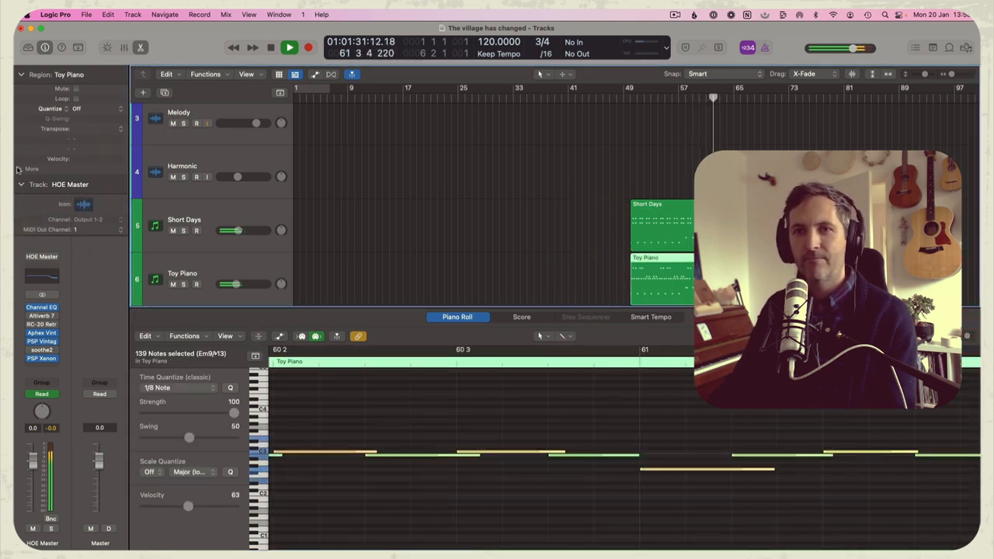
{"action": "left_click", "coordinate": [19, 169]}
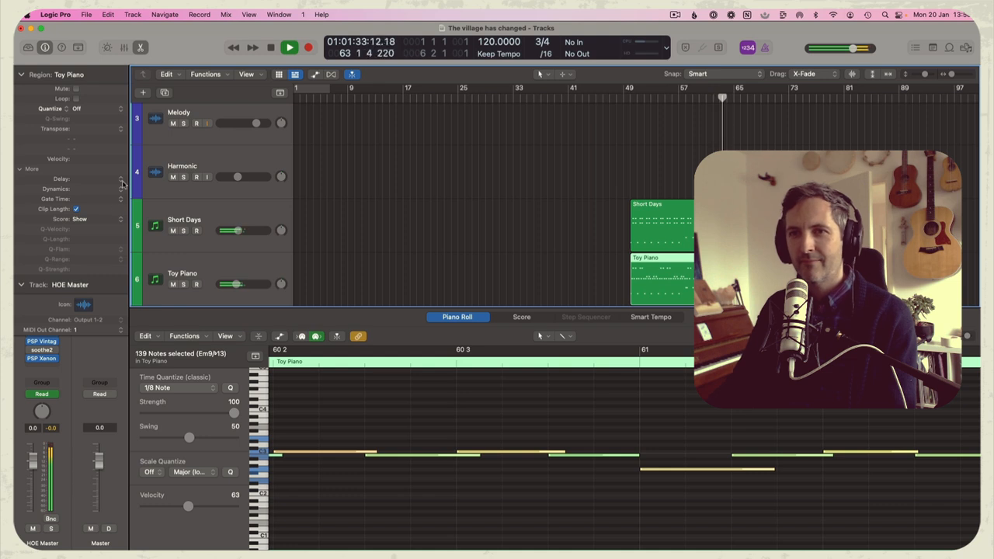
{"action": "left_click", "coordinate": [120, 180]}
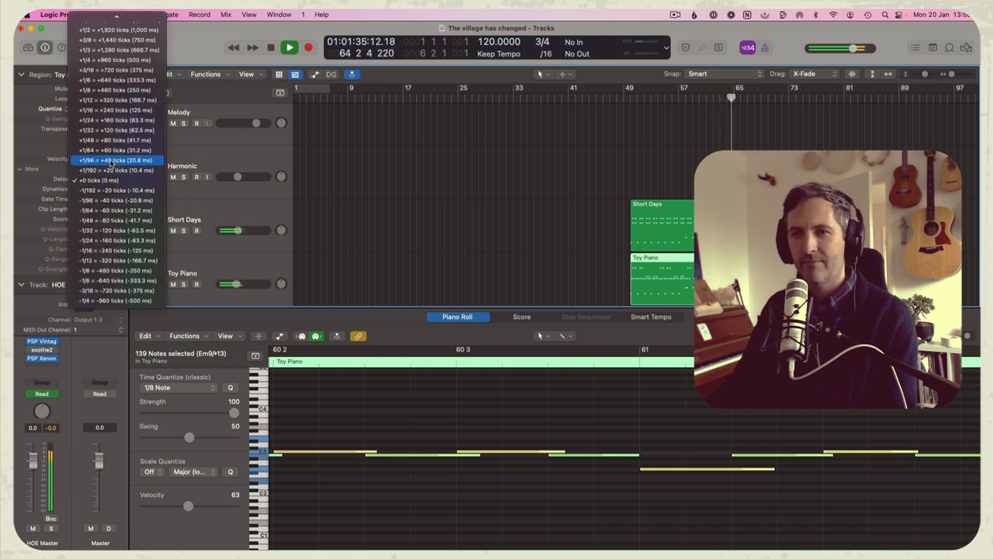
{"action": "left_click", "coordinate": [112, 211]}
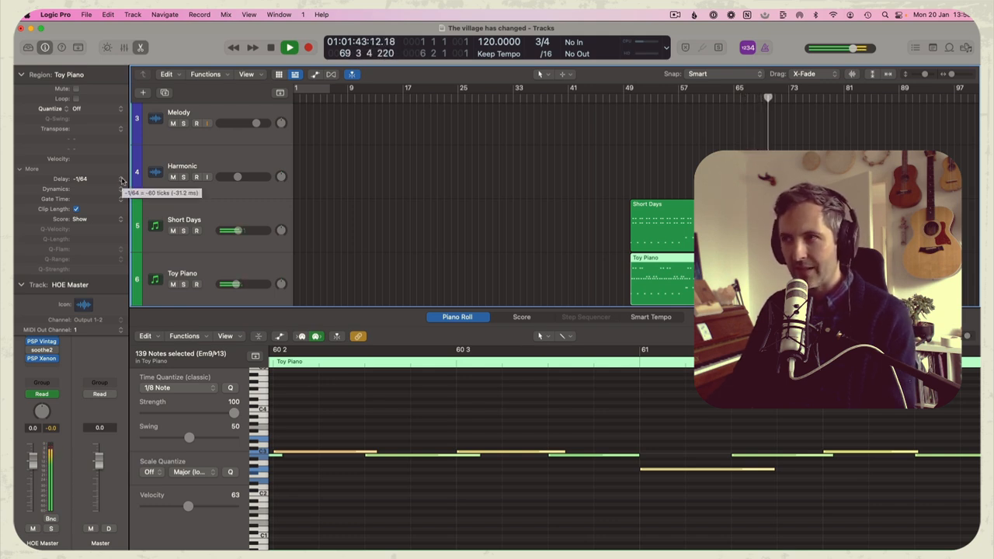
Step: Close the Piano Roll and clear the Toy Piano region selection while playback continues
{"action": "key", "text": "e"}
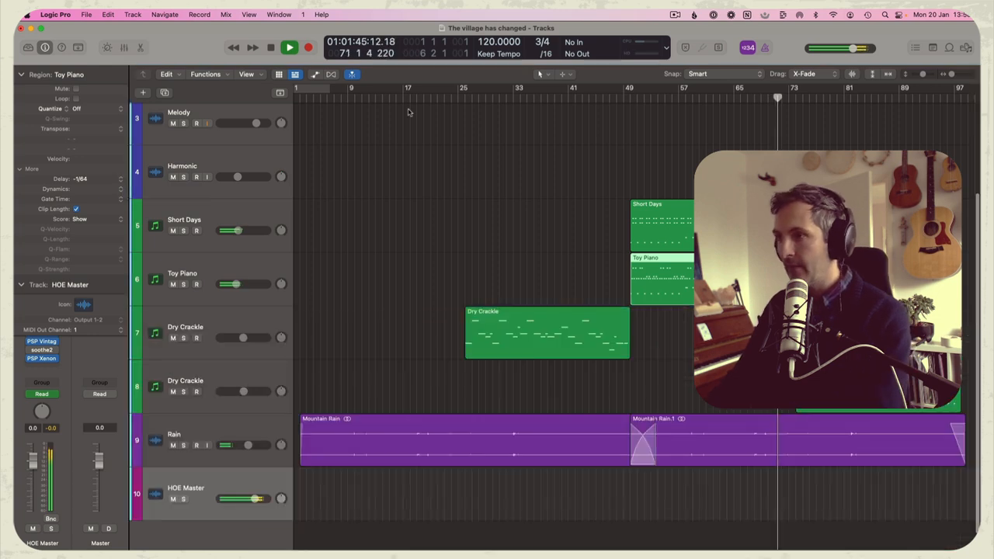
{"action": "left_click", "coordinate": [888, 162]}
{"action": "scroll", "coordinate": [888, 162], "scroll_direction": "up", "scroll_amount": 3}
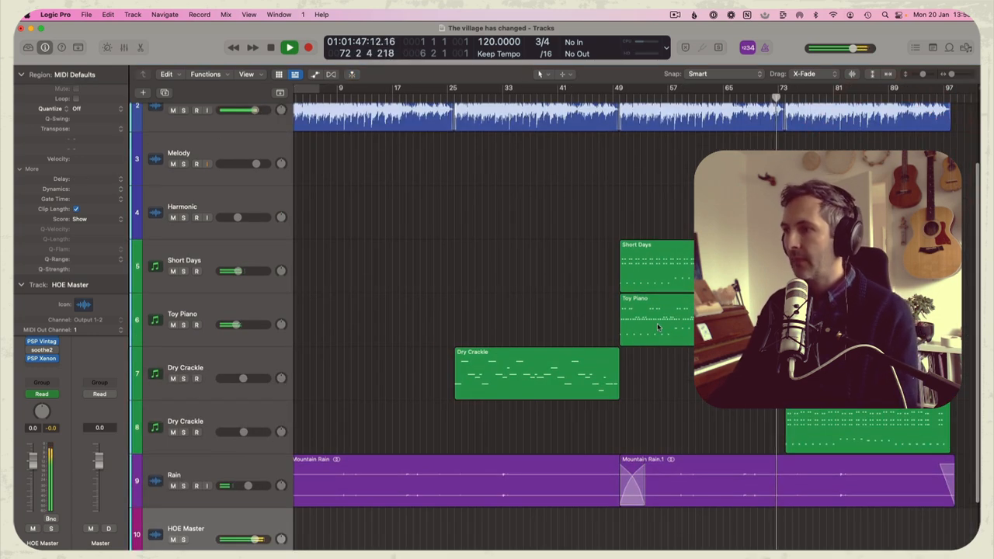
{"action": "left_click_drag", "start_coordinate": [730, 320], "coordinate": [895, 272]}
{"action": "left_click_drag", "start_coordinate": [895, 306], "coordinate": [895, 318]}
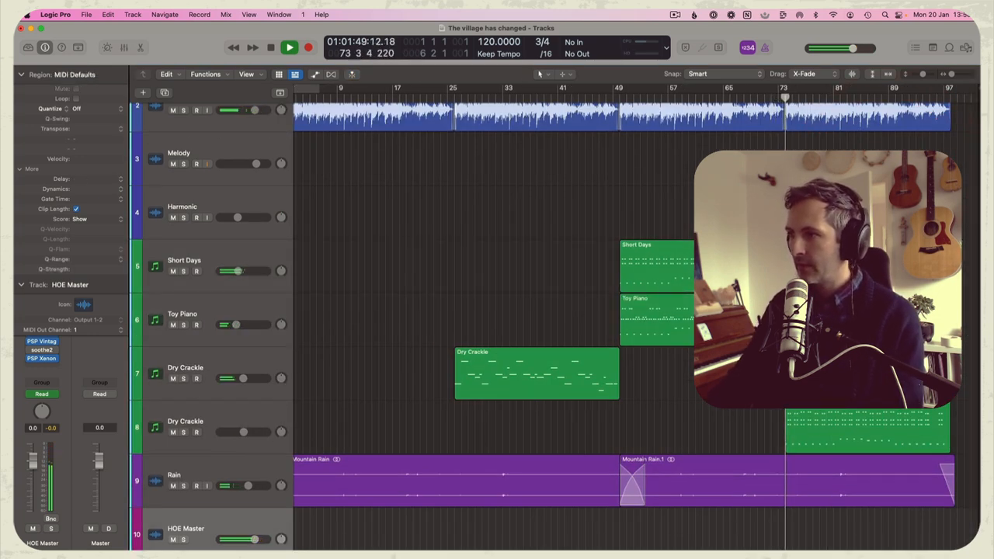
Step: Solo the Short Days track briefly, unsolo it and keep listening to the full mix
{"action": "left_click", "coordinate": [184, 270]}
{"action": "left_click", "coordinate": [184, 271]}
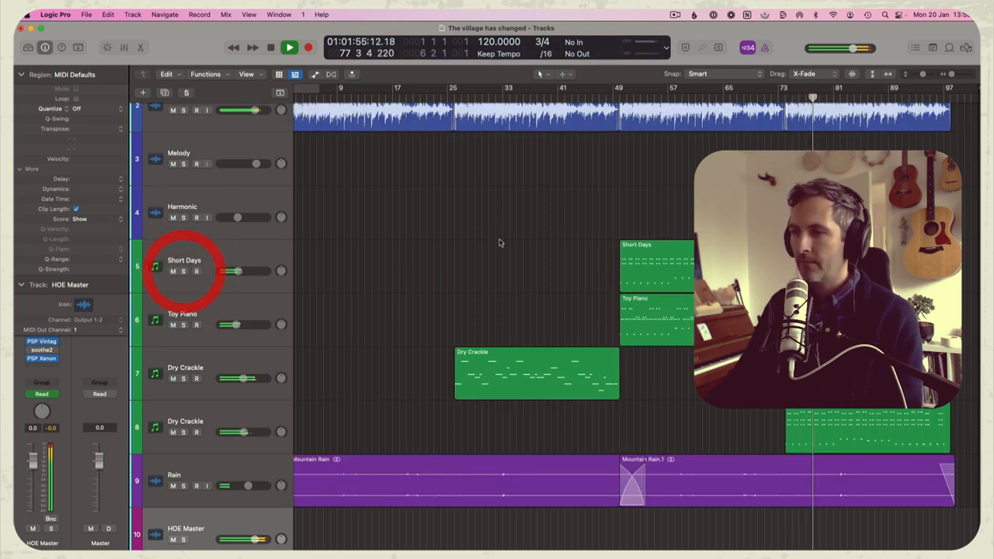
{"action": "left_click", "coordinate": [499, 243]}
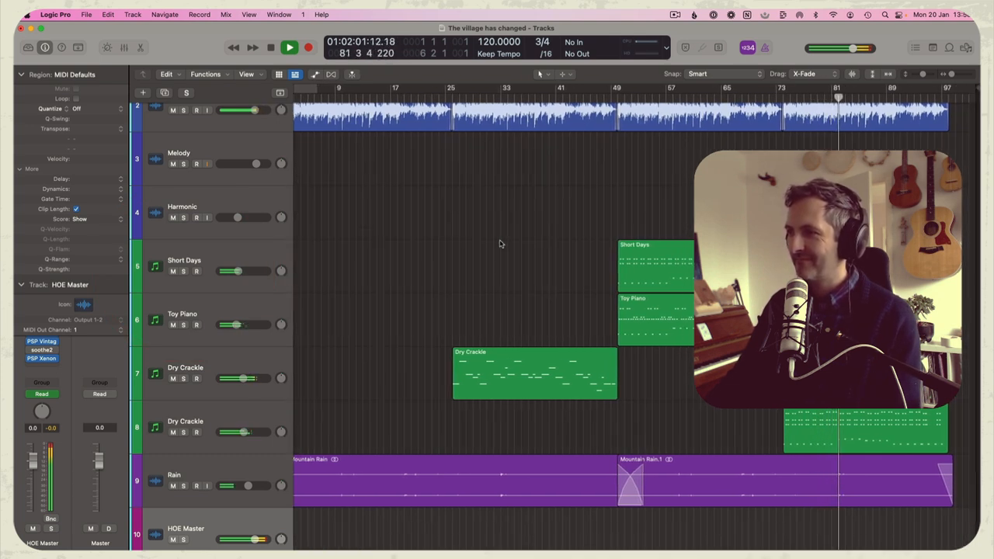
{"action": "left_click", "coordinate": [87, 188]}
{"action": "left_click", "coordinate": [621, 195]}
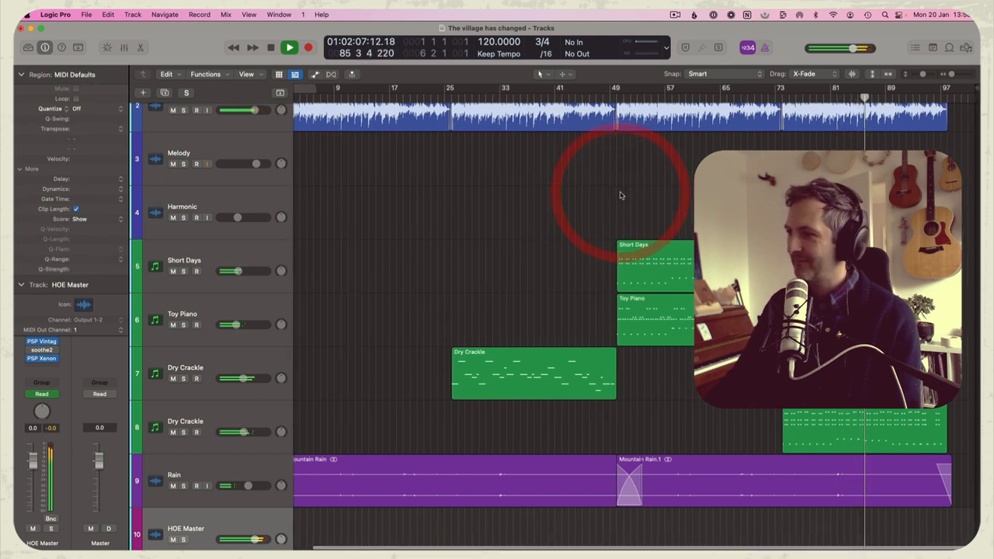
Step: Lower the upper Dry Crackle track's volume automation to -7.7 dB along the whole track and hide automation
{"action": "left_click", "coordinate": [260, 363]}
{"action": "key", "text": "a"}
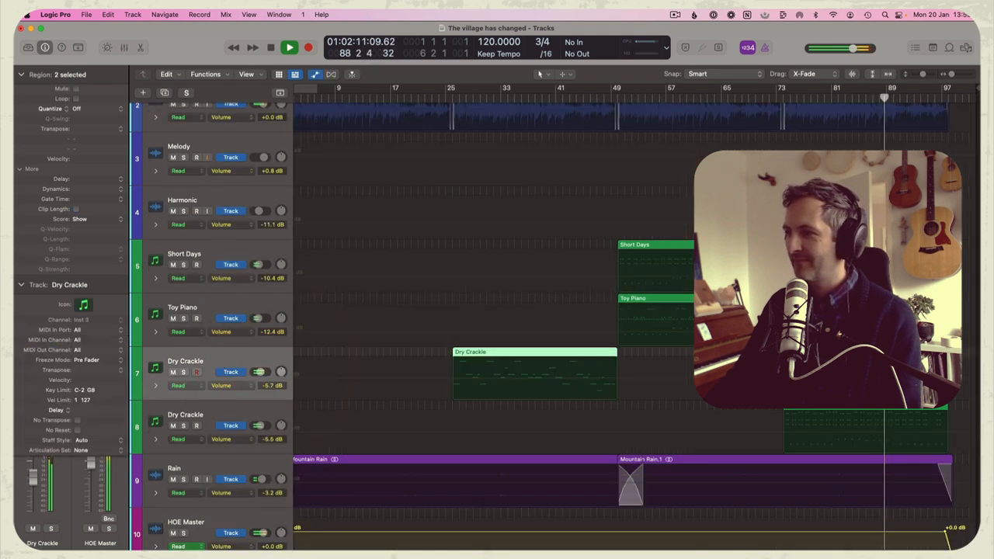
{"action": "left_click", "coordinate": [753, 377]}
{"action": "left_click_drag", "start_coordinate": [753, 377], "coordinate": [757, 379]}
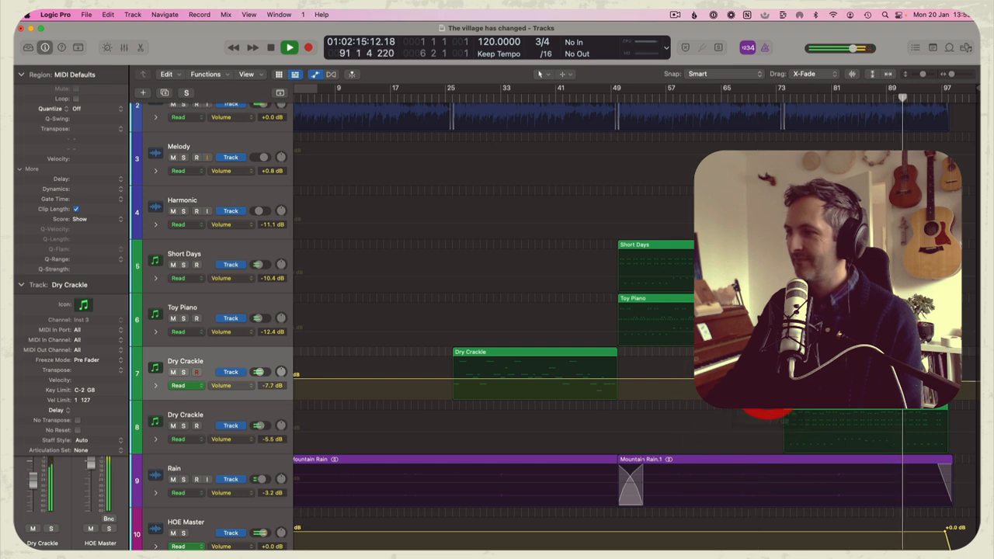
{"action": "left_click", "coordinate": [770, 380]}
{"action": "key", "text": "a"}
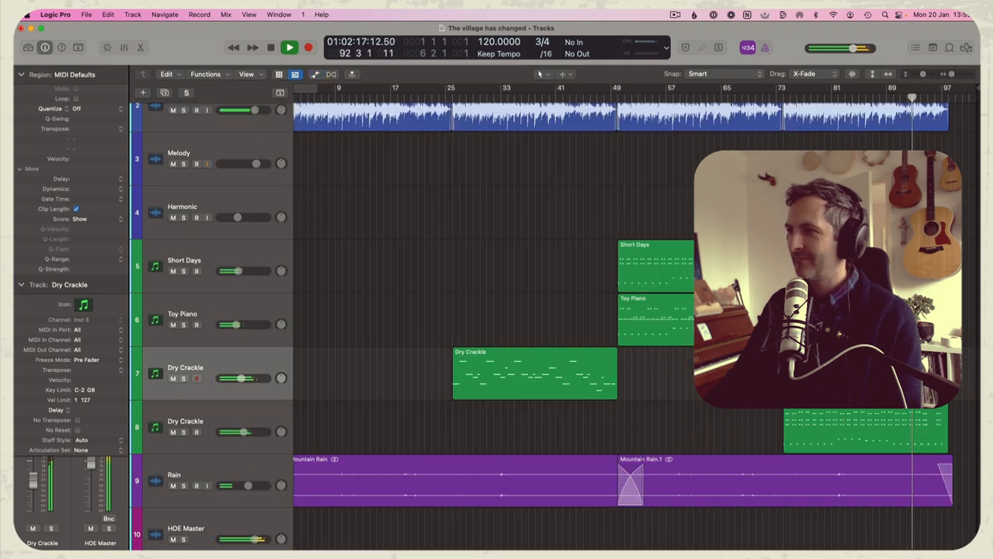
{"action": "scroll", "coordinate": [769, 379], "scroll_direction": "up", "scroll_amount": 2}
{"action": "scroll", "coordinate": [667, 226], "scroll_direction": "left", "scroll_amount": 2}
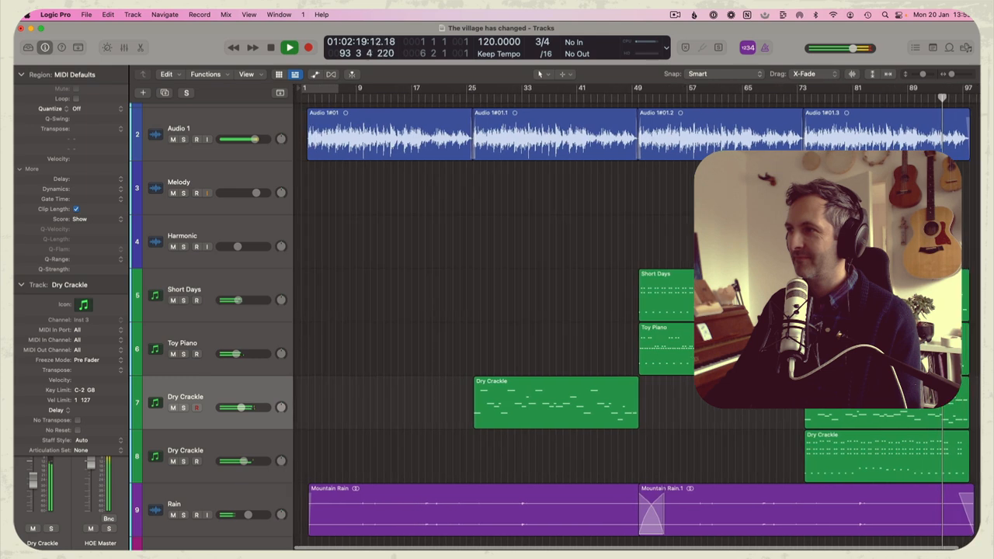